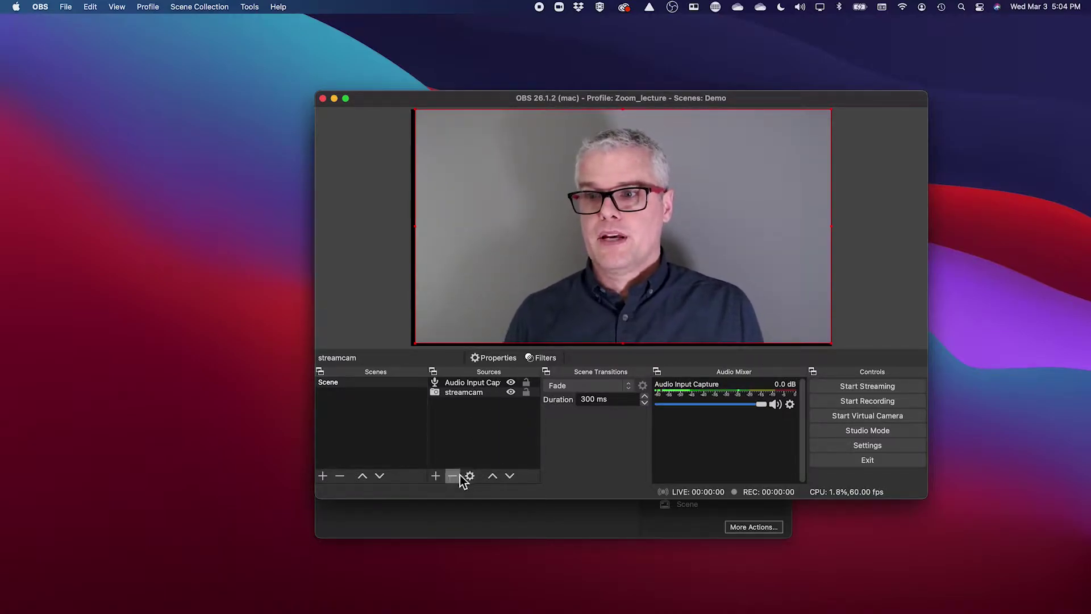
Remove the streamcam and Audio Input Capture sources from the scene.
{"action": "left_click", "coordinate": [454, 476]}
{"action": "left_click", "coordinate": [702, 298]}
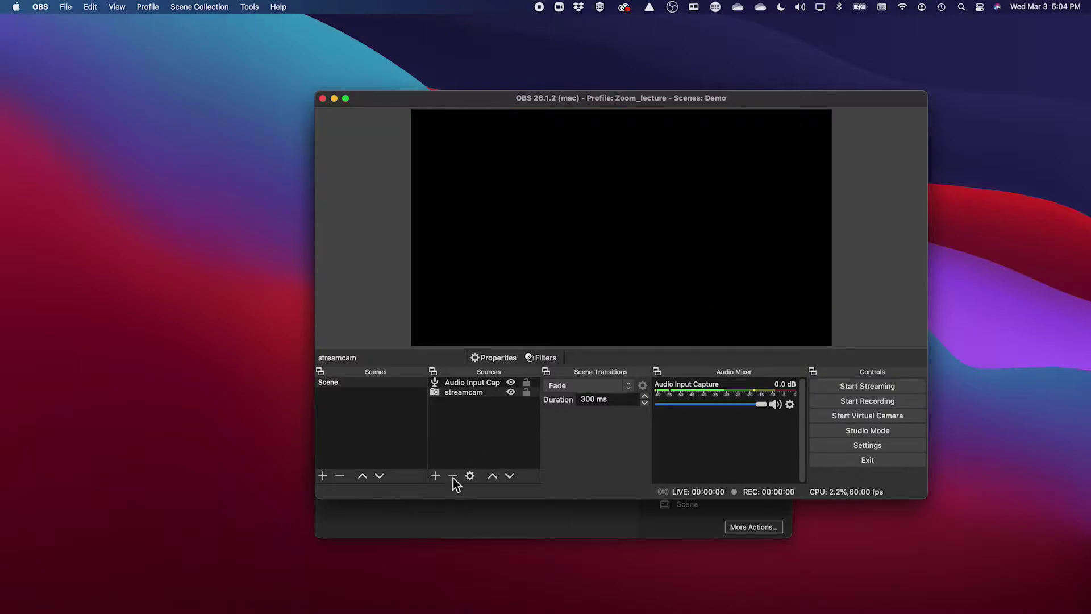
{"action": "left_click", "coordinate": [458, 382]}
{"action": "left_click", "coordinate": [453, 476]}
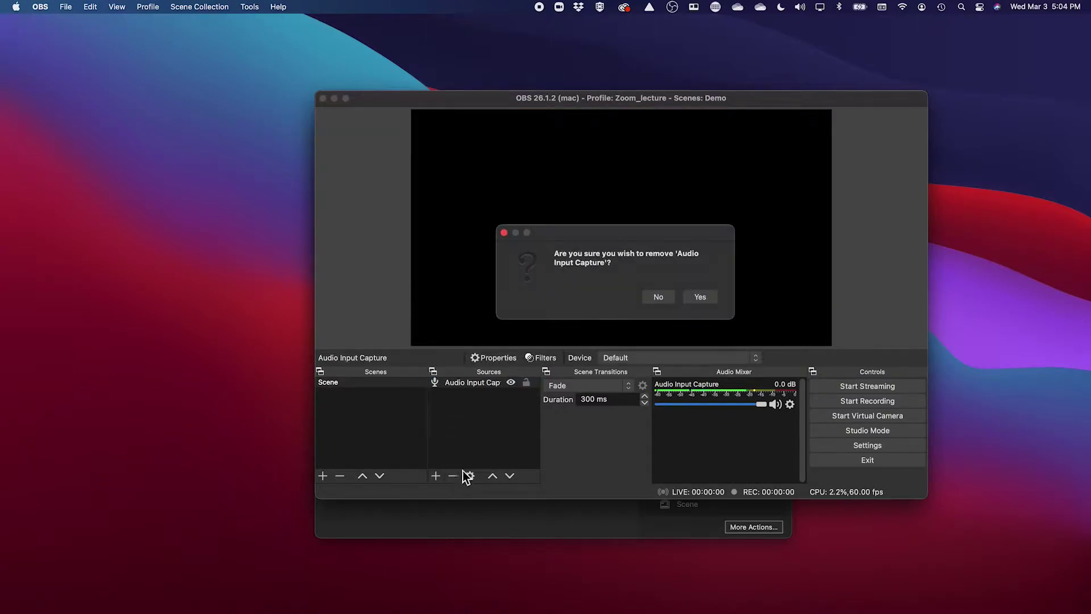
{"action": "left_click", "coordinate": [700, 298]}
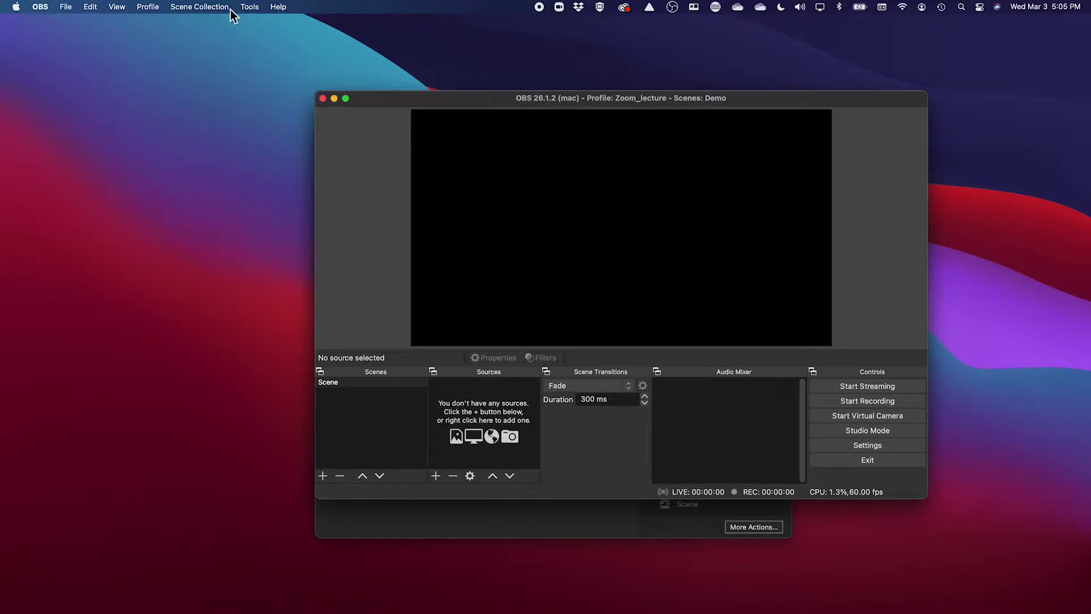
Run the Auto-Configuration Wizard optimized just for recording, using the current 1920x1080 canvas resolution.
{"action": "left_click", "coordinate": [257, 7]}
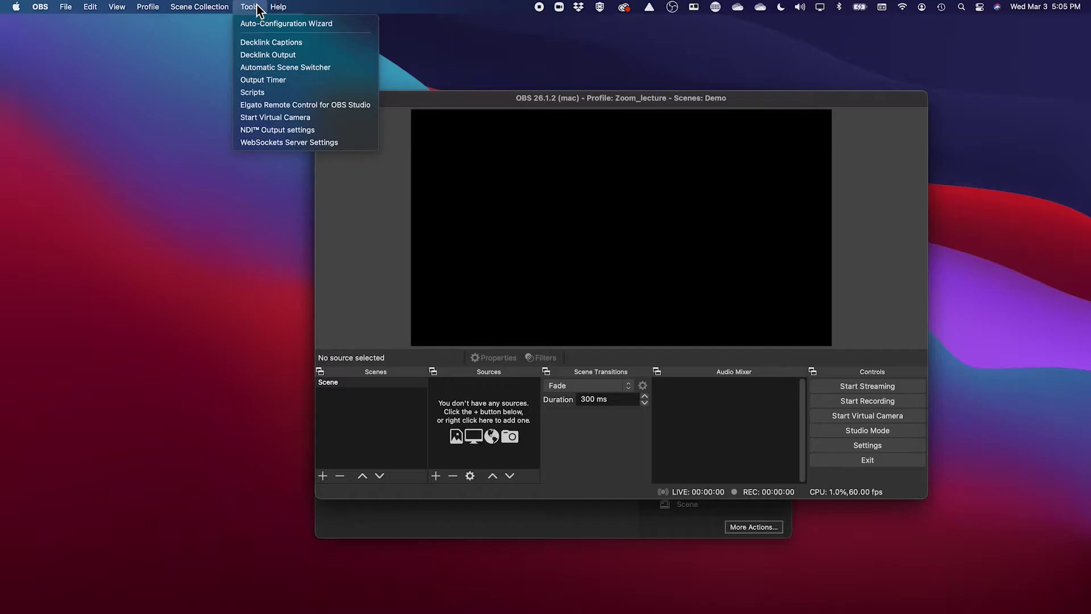
{"action": "left_click", "coordinate": [280, 23]}
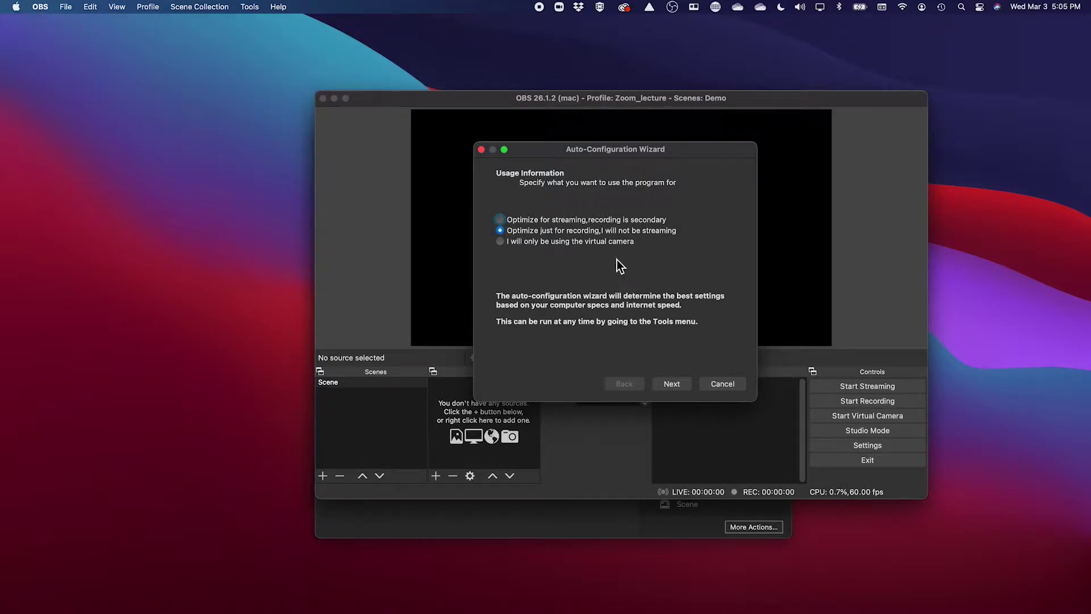
{"action": "left_click", "coordinate": [685, 385]}
{"action": "left_click", "coordinate": [681, 216]}
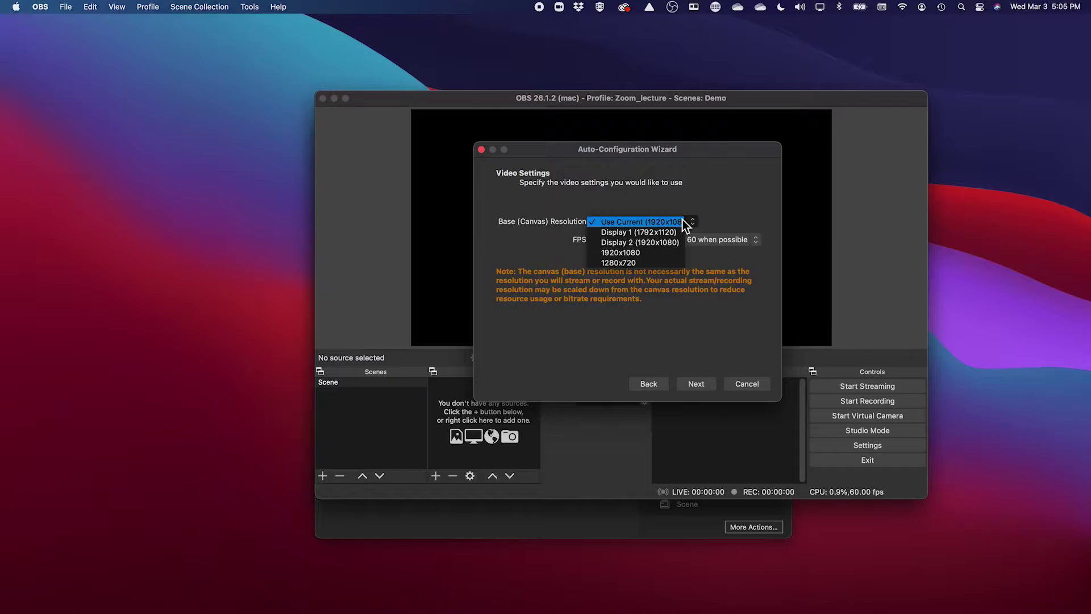
{"action": "left_click", "coordinate": [666, 220]}
{"action": "left_click", "coordinate": [698, 383]}
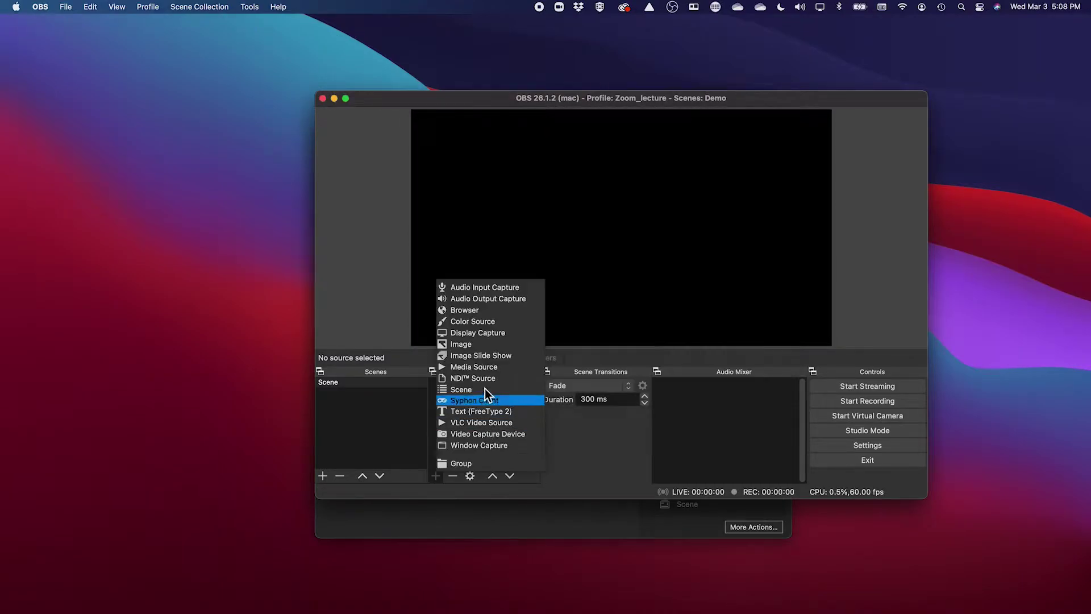
Add an Audio Input Capture source that uses the Default device.
{"action": "left_click", "coordinate": [480, 289]}
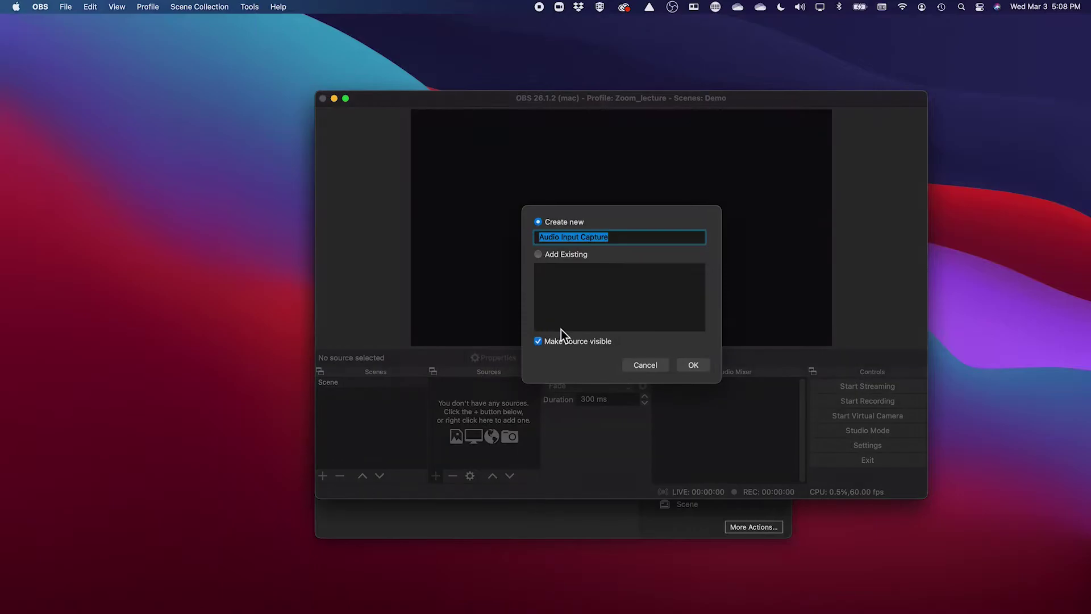
{"action": "left_click", "coordinate": [692, 372]}
{"action": "left_click", "coordinate": [578, 138]}
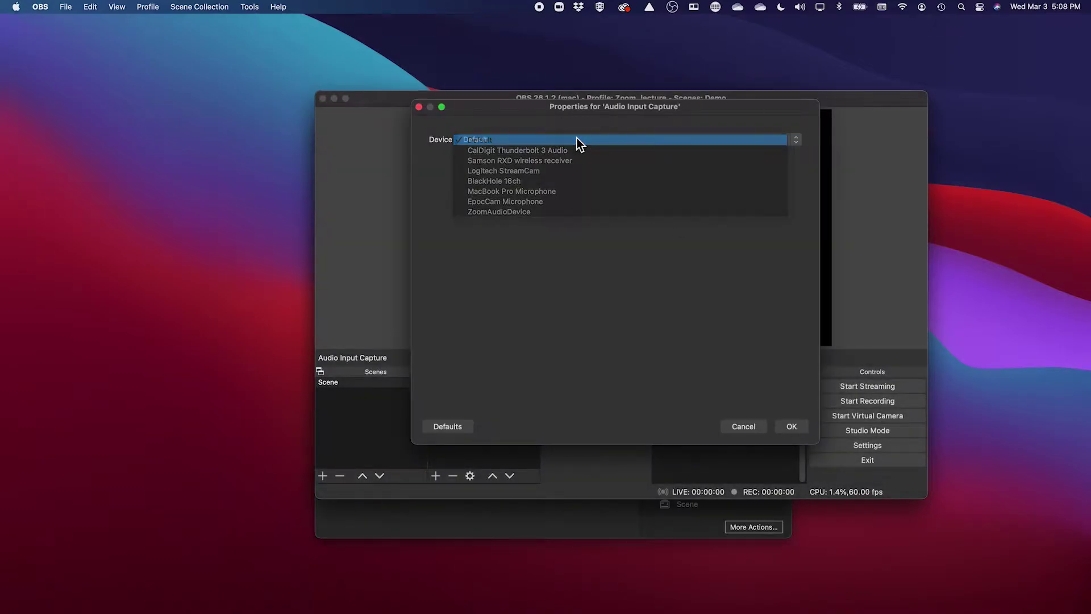
{"action": "left_click", "coordinate": [577, 138]}
{"action": "left_click", "coordinate": [792, 427]}
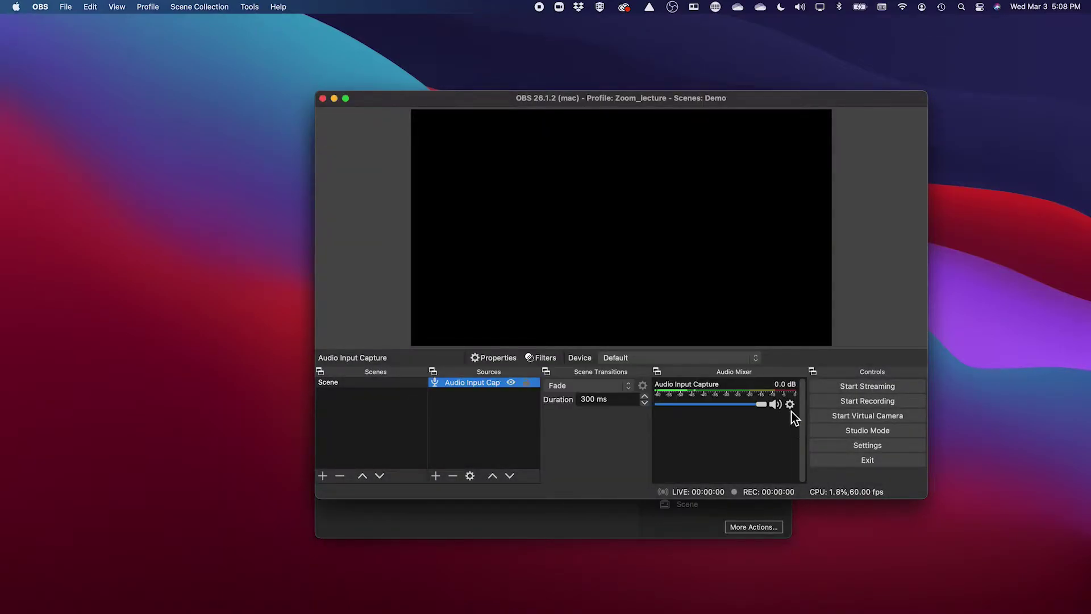
Add a Noise Suppression filter with the RNNoise (higher quality) method to the audio input source.
{"action": "left_click", "coordinate": [790, 404]}
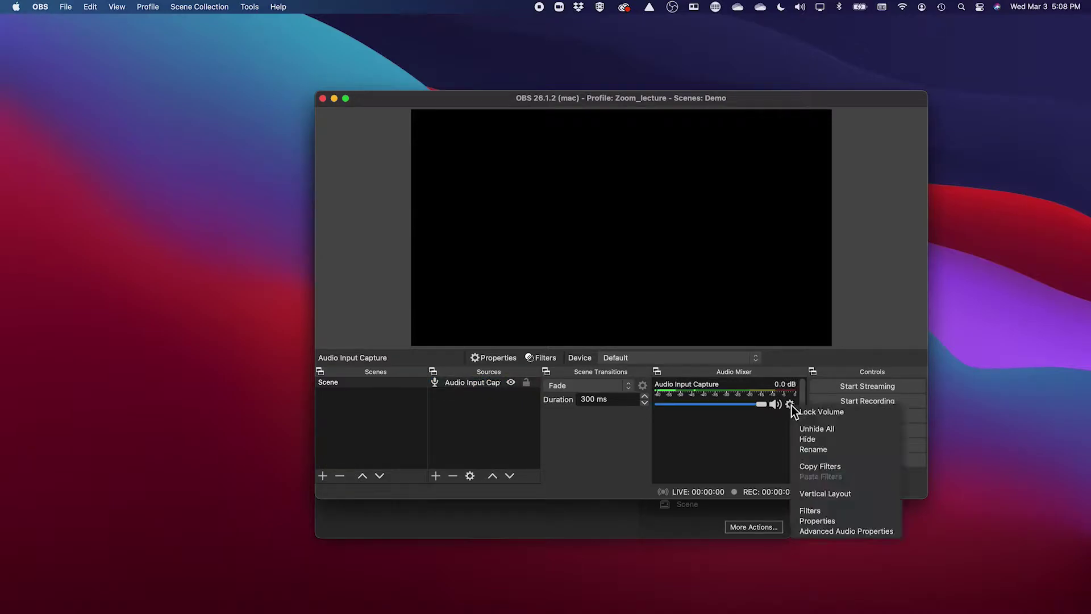
{"action": "key", "text": "Escape"}
{"action": "left_click", "coordinate": [790, 404]}
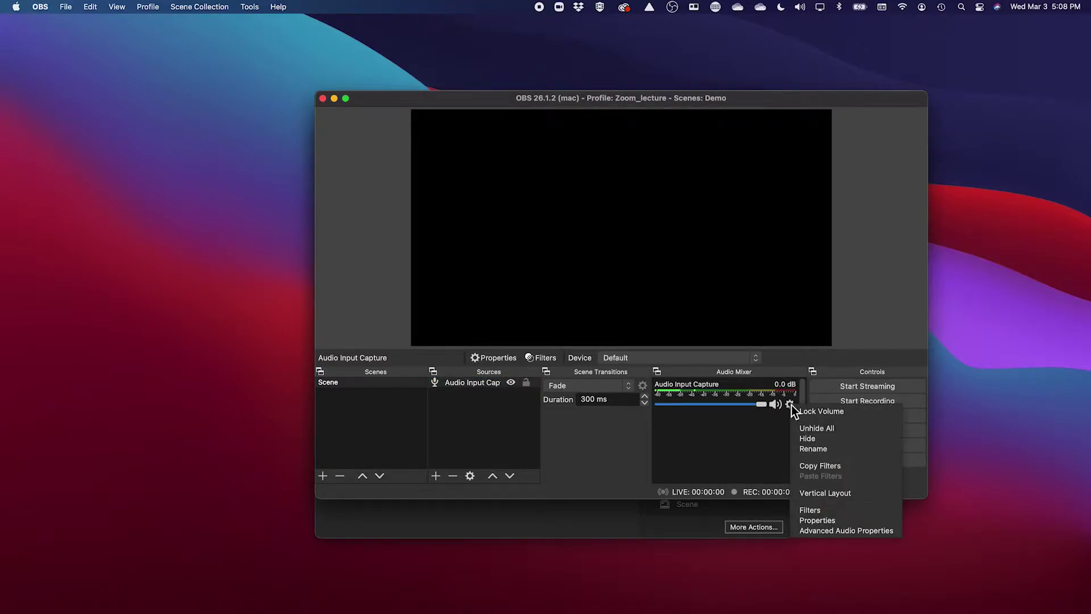
{"action": "left_click", "coordinate": [847, 513]}
{"action": "left_click", "coordinate": [392, 466]}
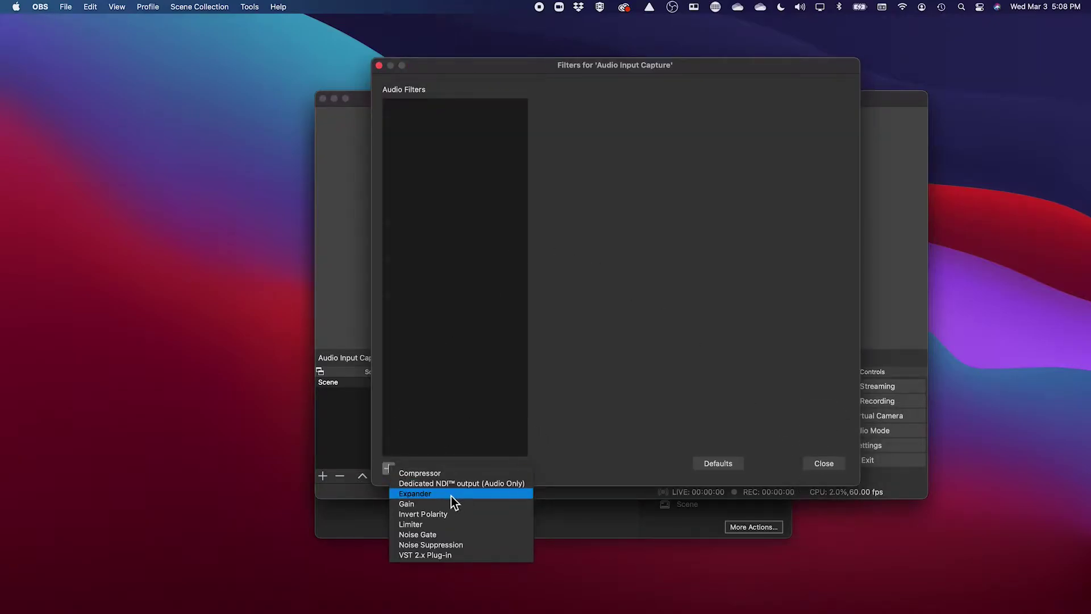
{"action": "left_click", "coordinate": [446, 544]}
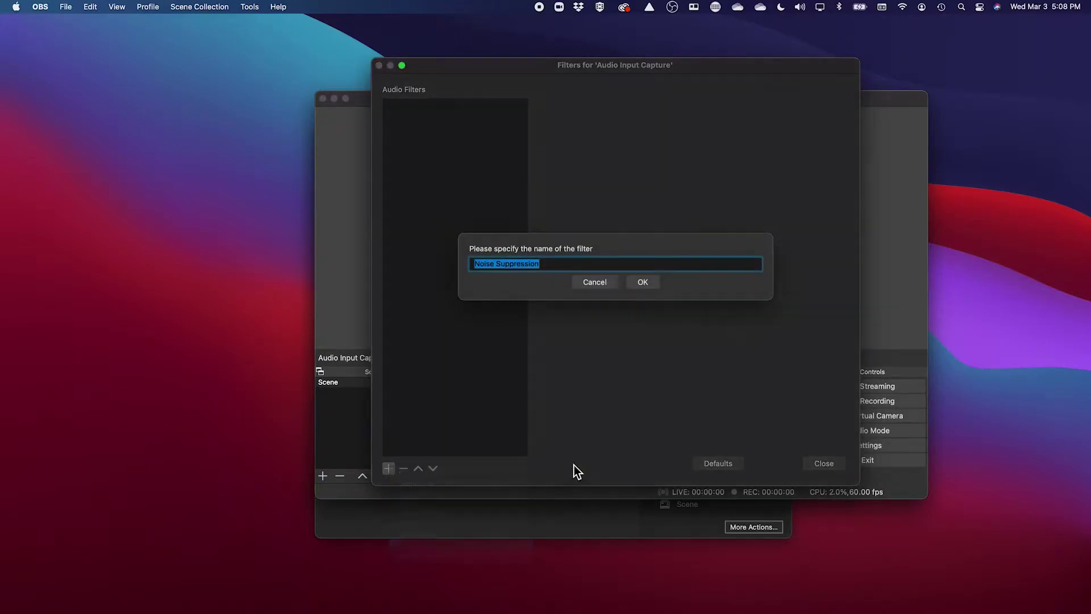
{"action": "left_click", "coordinate": [647, 284]}
{"action": "left_click", "coordinate": [641, 108]}
{"action": "left_click", "coordinate": [643, 108]}
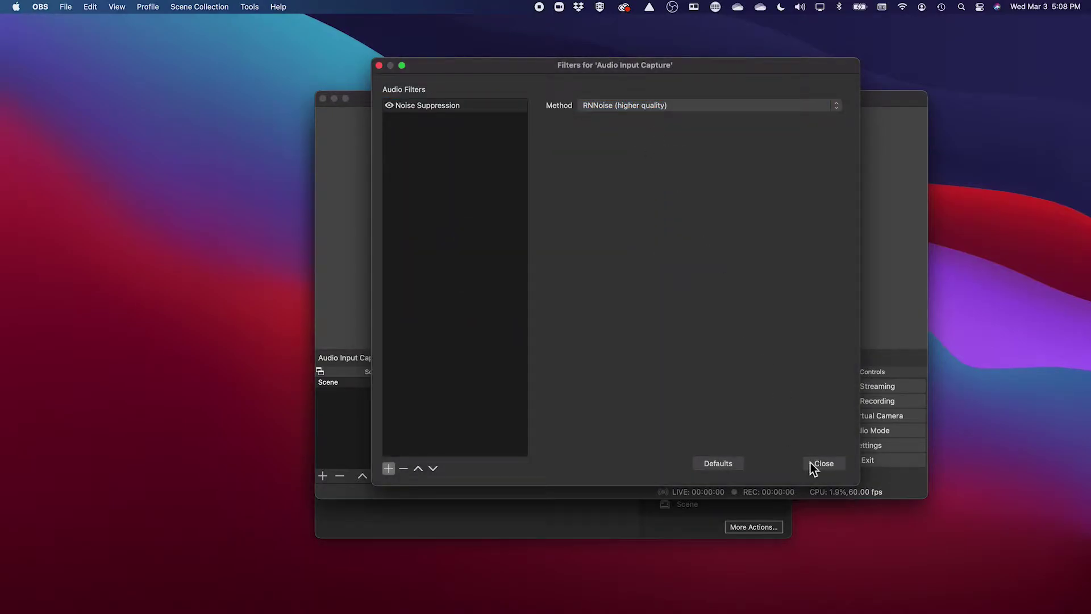
{"action": "left_click", "coordinate": [825, 465]}
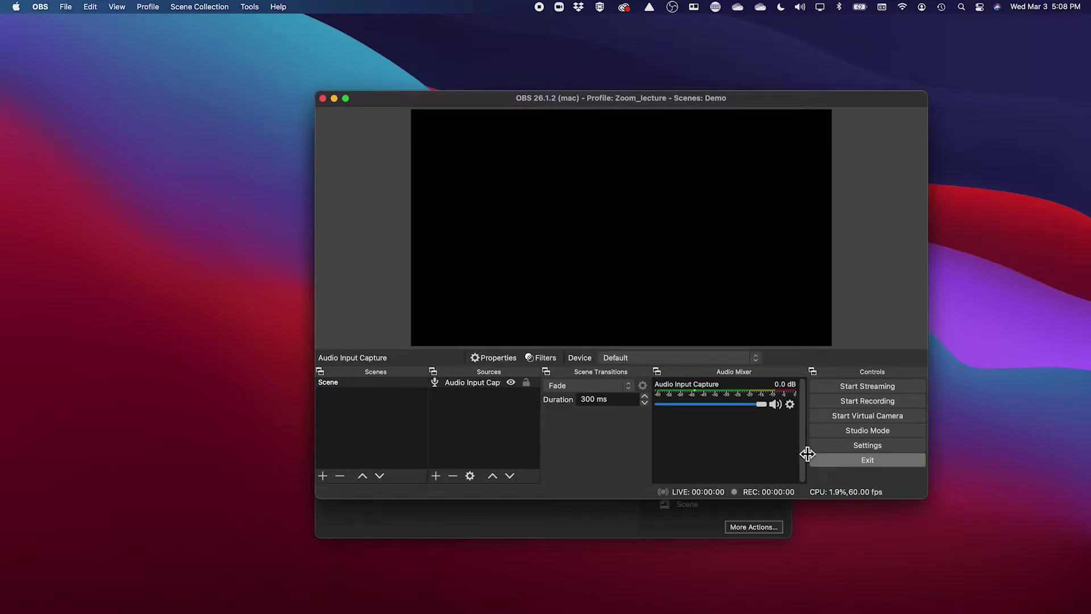
Add a video capture device named streamcam with Logitech StreamCam #2 as its device.
{"action": "left_click", "coordinate": [436, 476]}
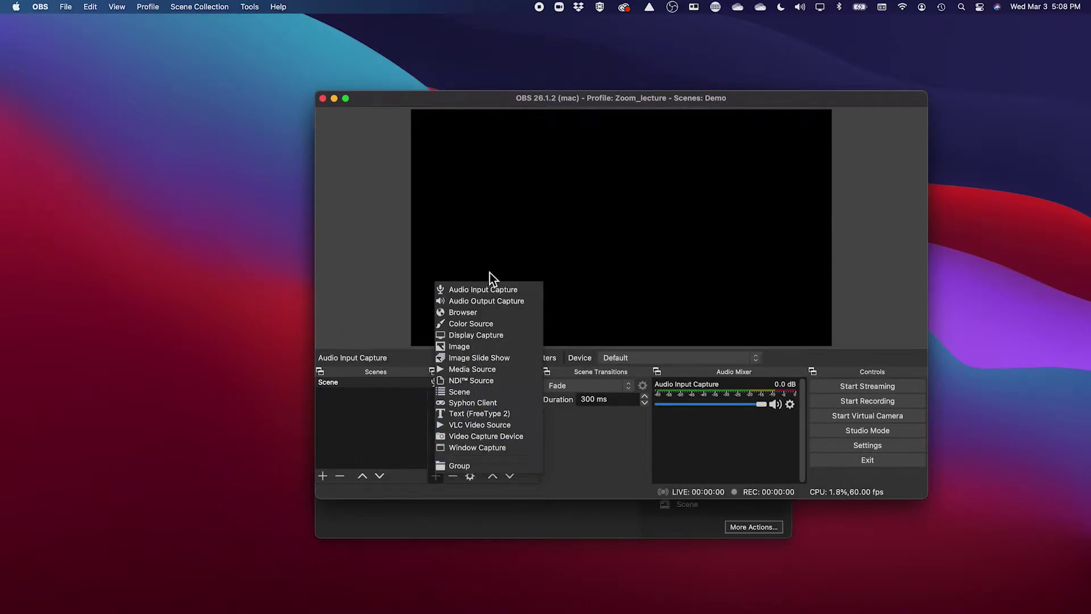
{"action": "left_click", "coordinate": [501, 438]}
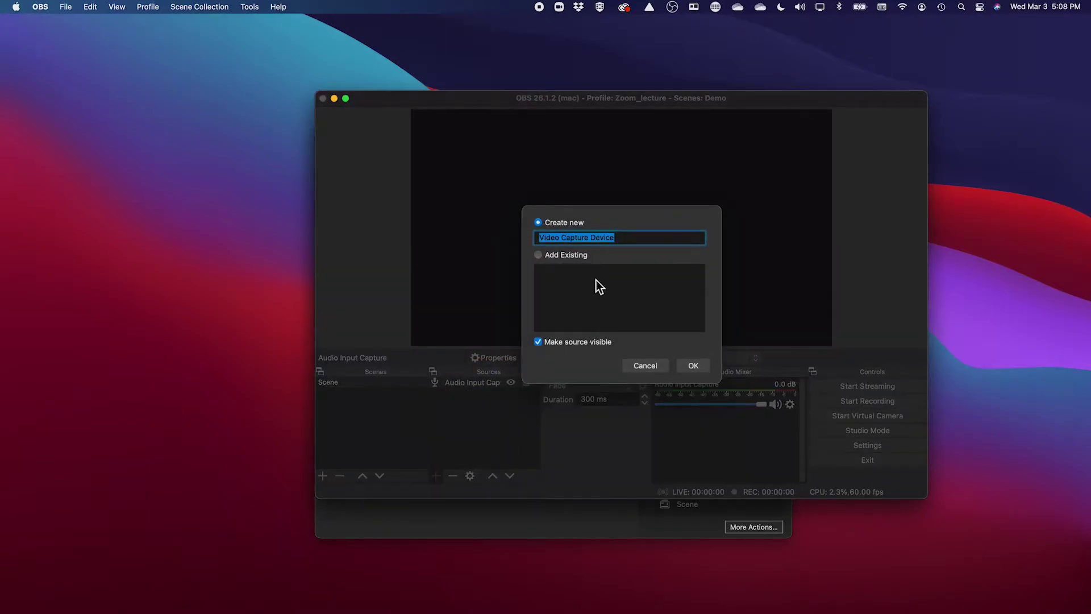
{"action": "type", "text": "st"}
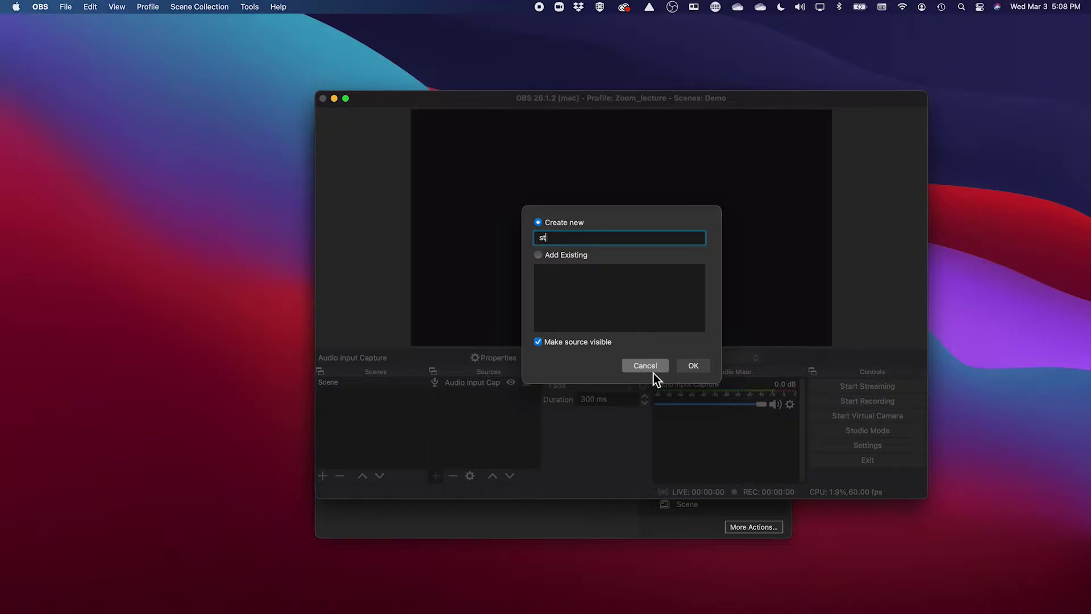
{"action": "type", "text": "reamcam"}
{"action": "key", "text": "Return"}
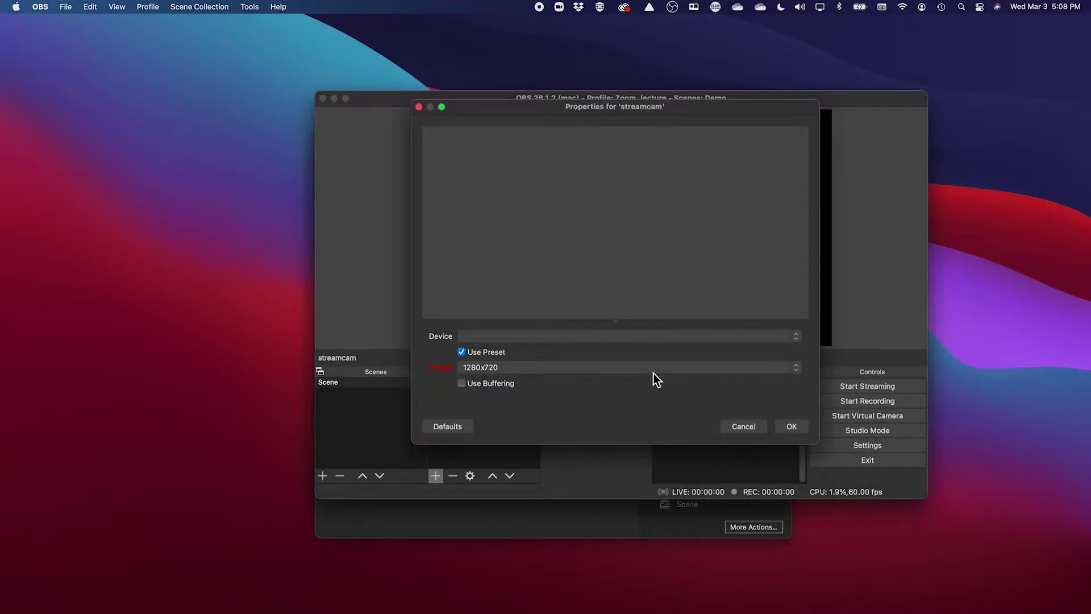
{"action": "left_click", "coordinate": [578, 334]}
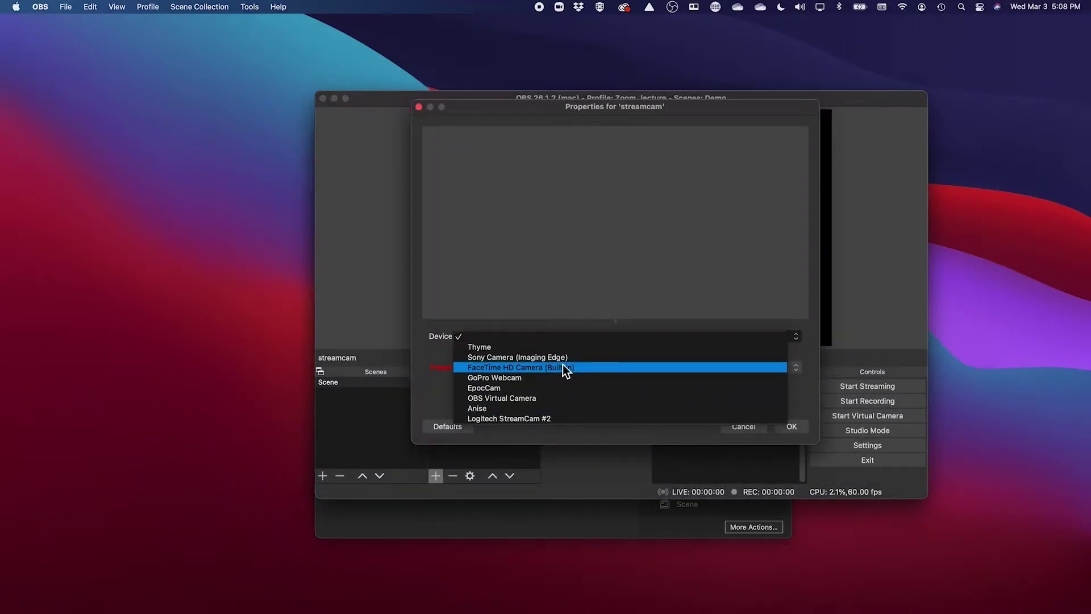
{"action": "left_click", "coordinate": [551, 418]}
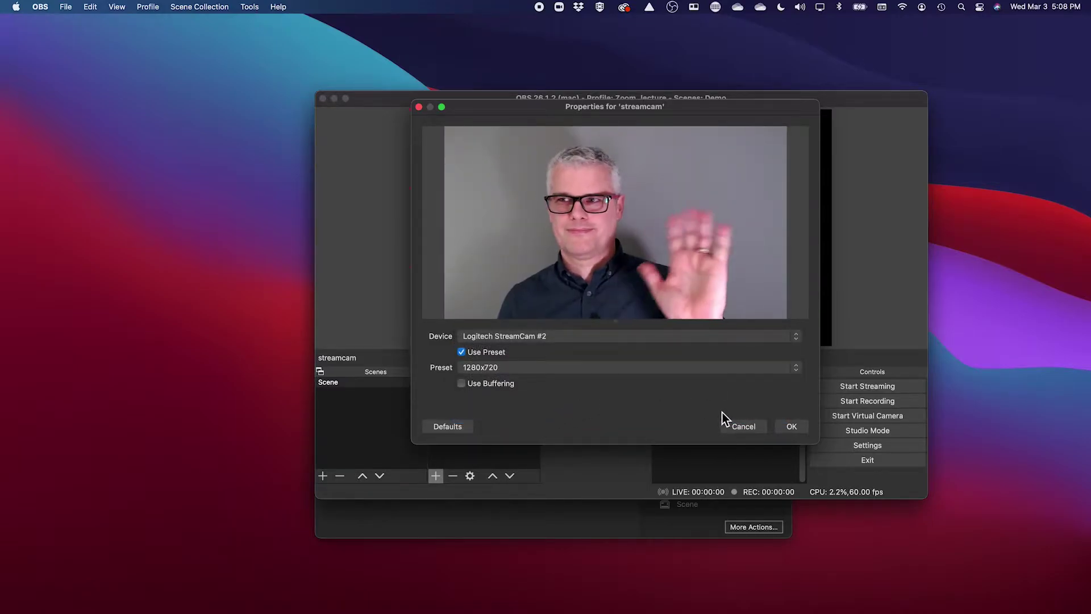
{"action": "left_click", "coordinate": [791, 427]}
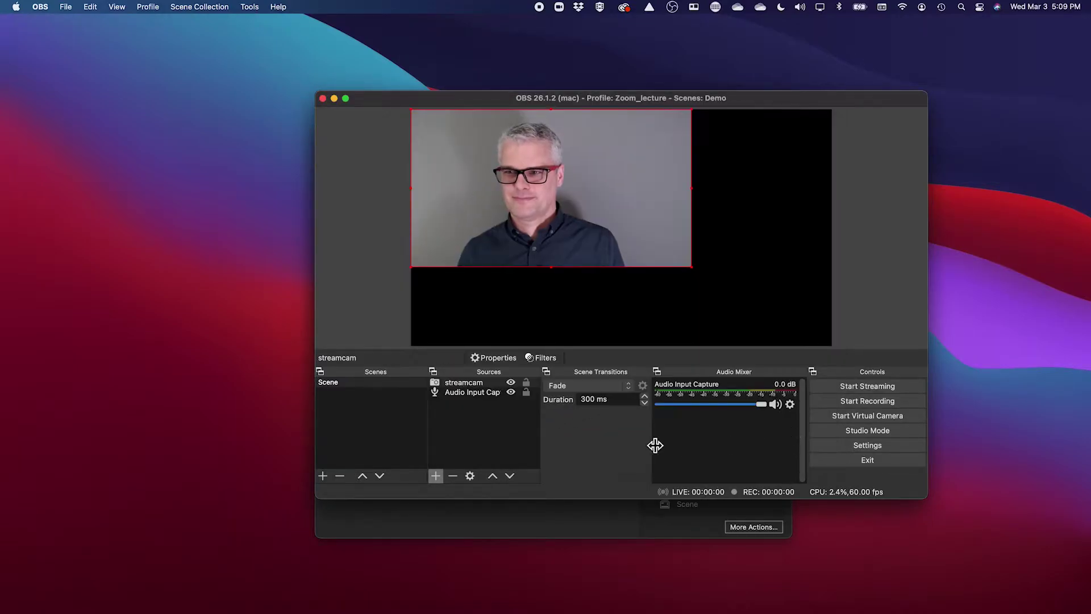
Add a second video capture device named built-in-webcam that uses the FaceTime HD Camera (Built-in).
{"action": "left_click", "coordinate": [436, 475]}
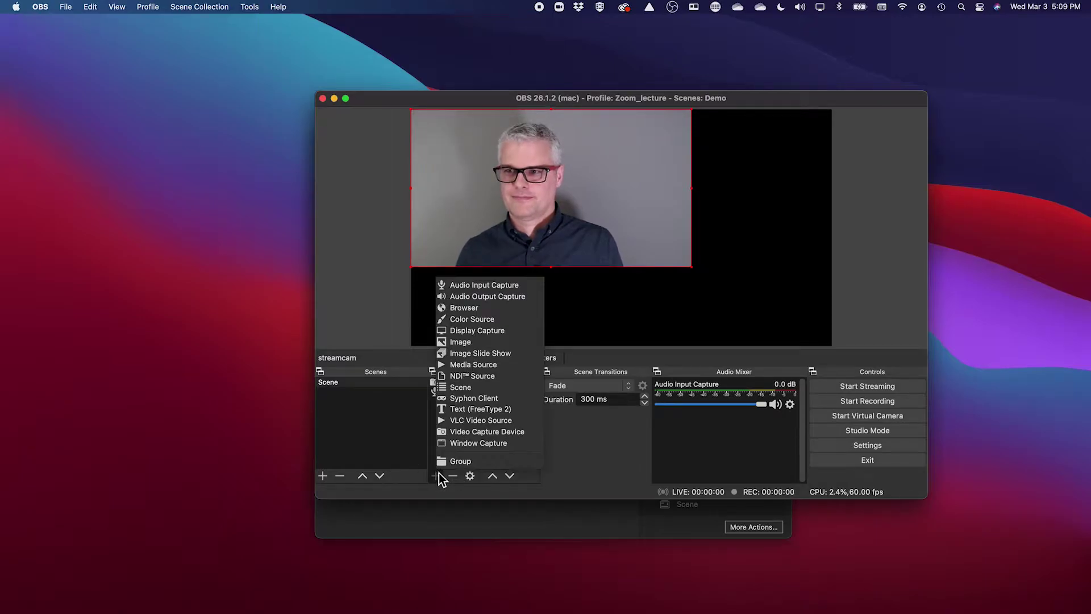
{"action": "left_click", "coordinate": [487, 434]}
{"action": "type", "text": "built-in-webcam"}
{"action": "key", "text": "Return"}
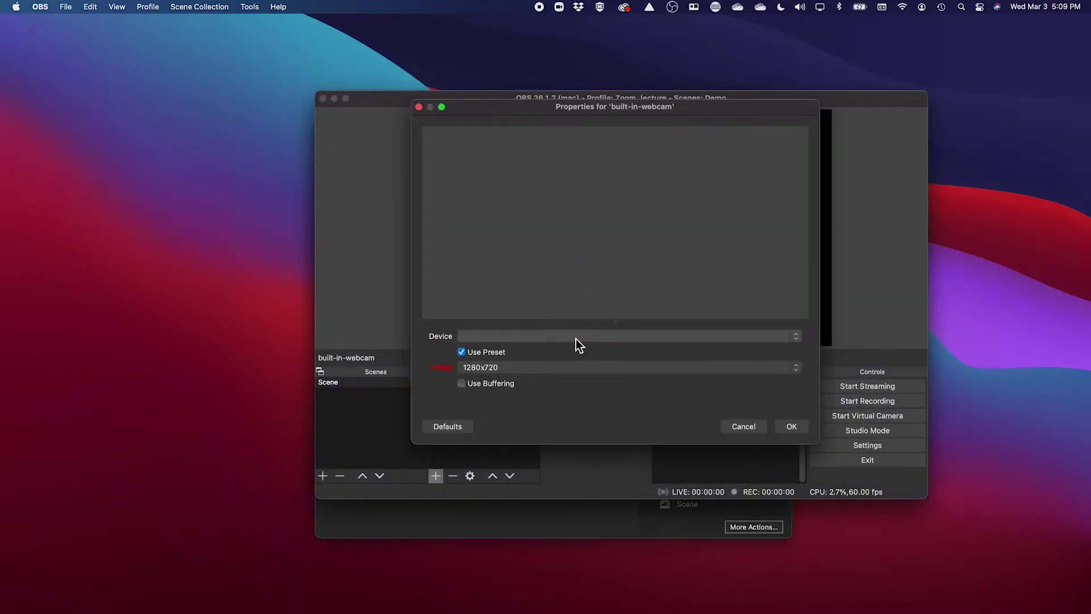
{"action": "left_click", "coordinate": [575, 339]}
{"action": "left_click", "coordinate": [575, 368]}
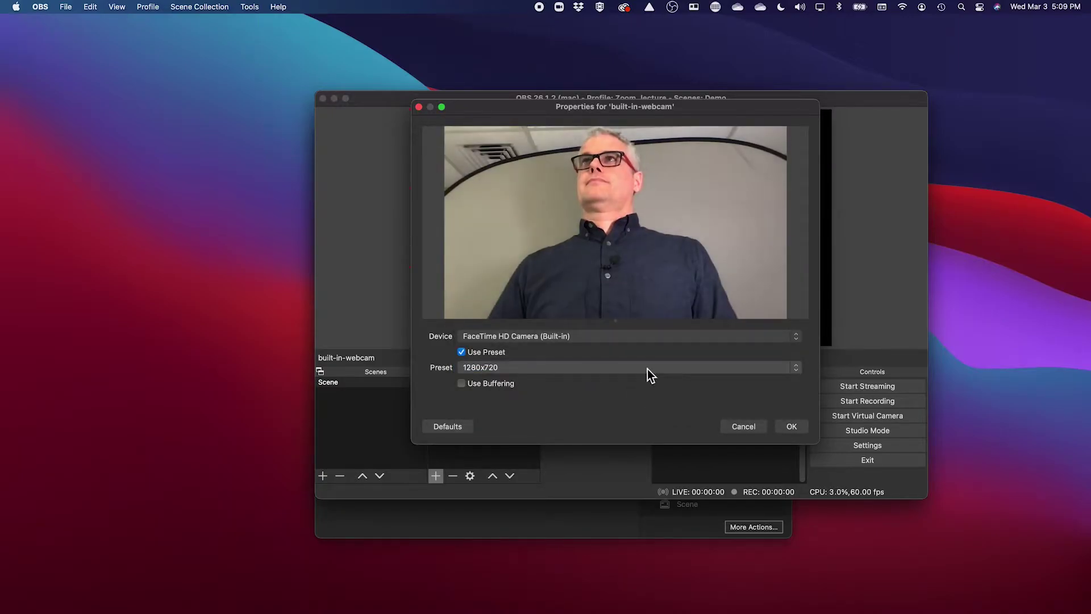
{"action": "left_click", "coordinate": [789, 430]}
Move the streamcam source above built-in-webcam in the source order and clear the selection.
{"action": "left_click_drag", "start_coordinate": [483, 393], "coordinate": [490, 381]}
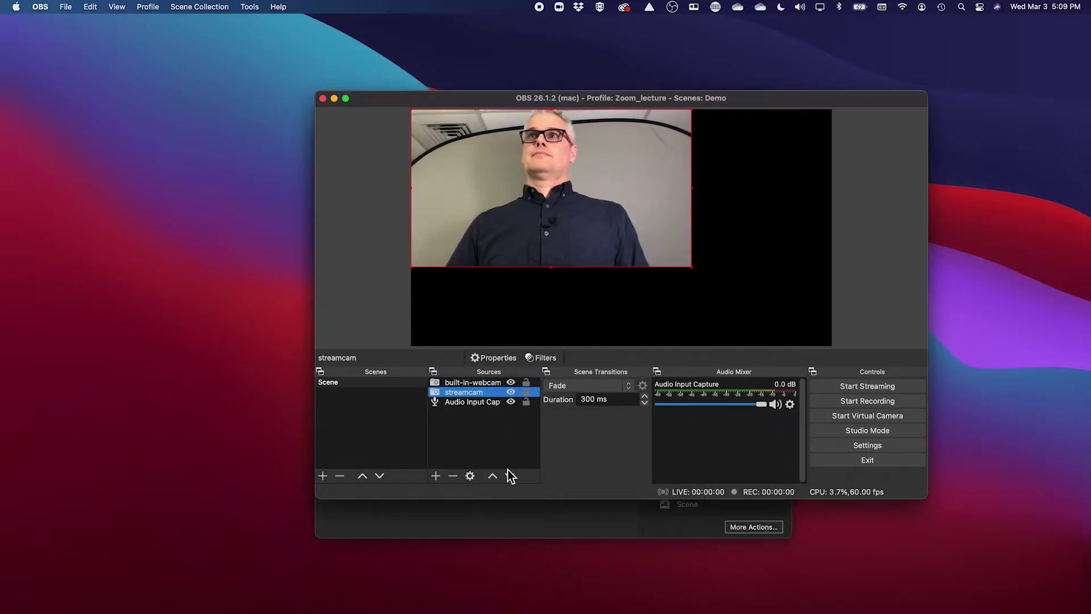
{"action": "left_click", "coordinate": [493, 476]}
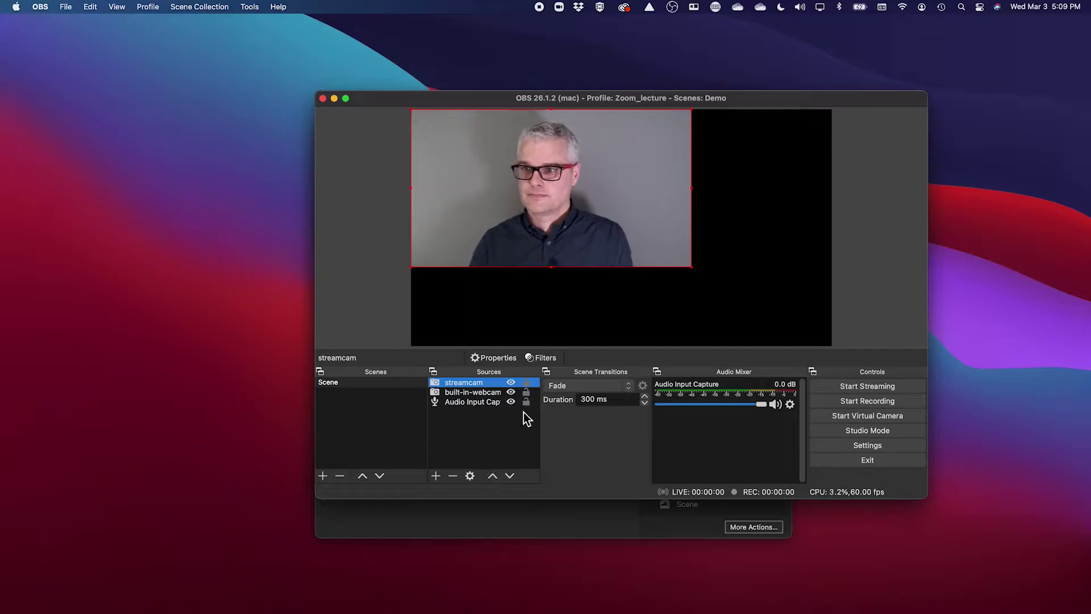
{"action": "left_click", "coordinate": [727, 311]}
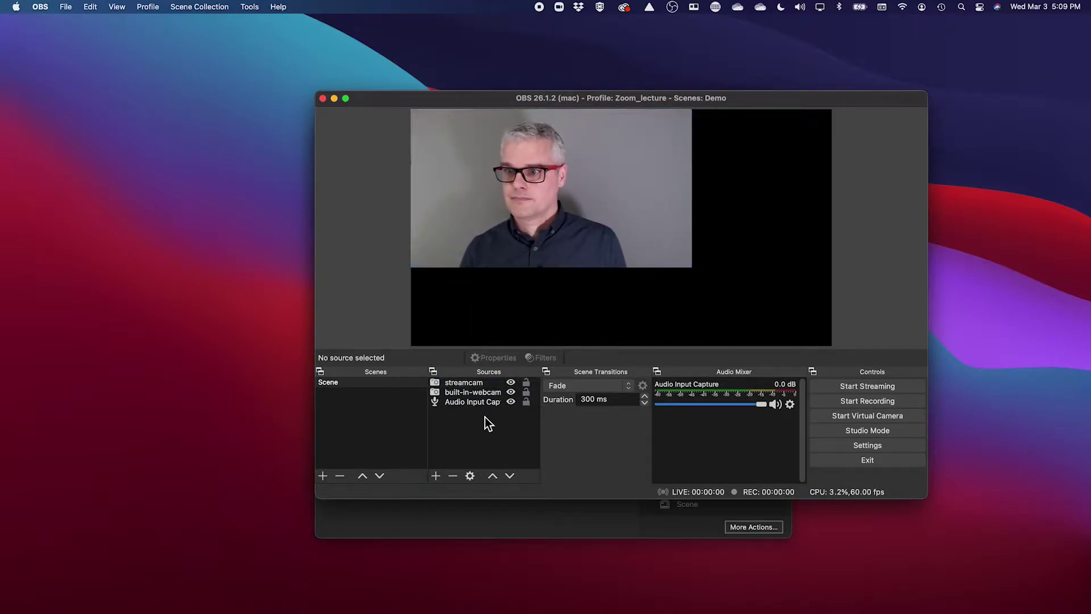
Toggle the visibility of the camera sources, leaving streamcam hidden and built-in-webcam shown.
{"action": "left_click", "coordinate": [493, 394]}
{"action": "left_click", "coordinate": [511, 383]}
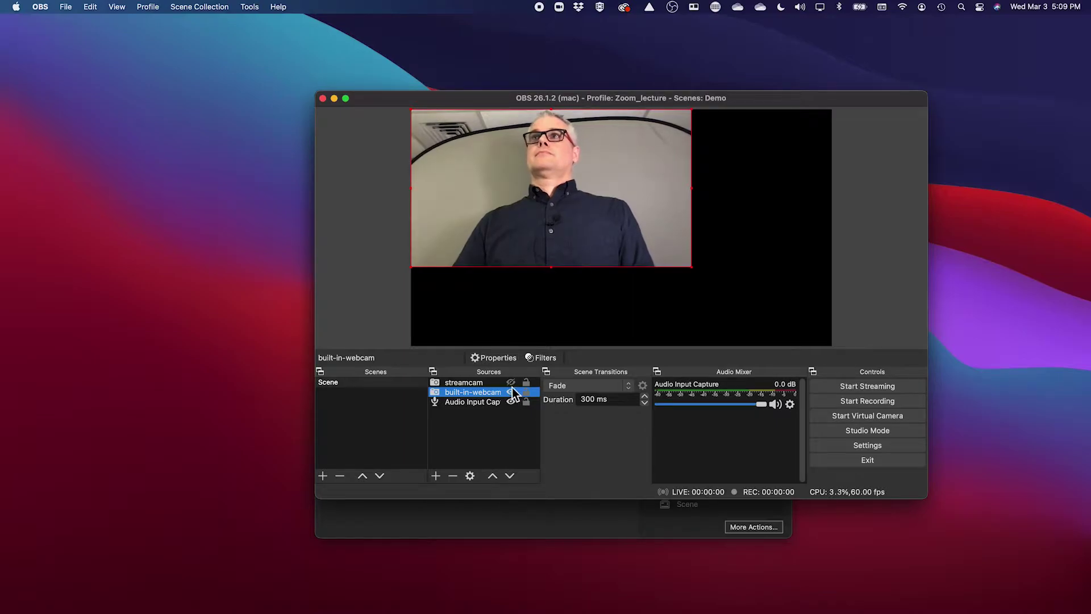
{"action": "left_click", "coordinate": [512, 384]}
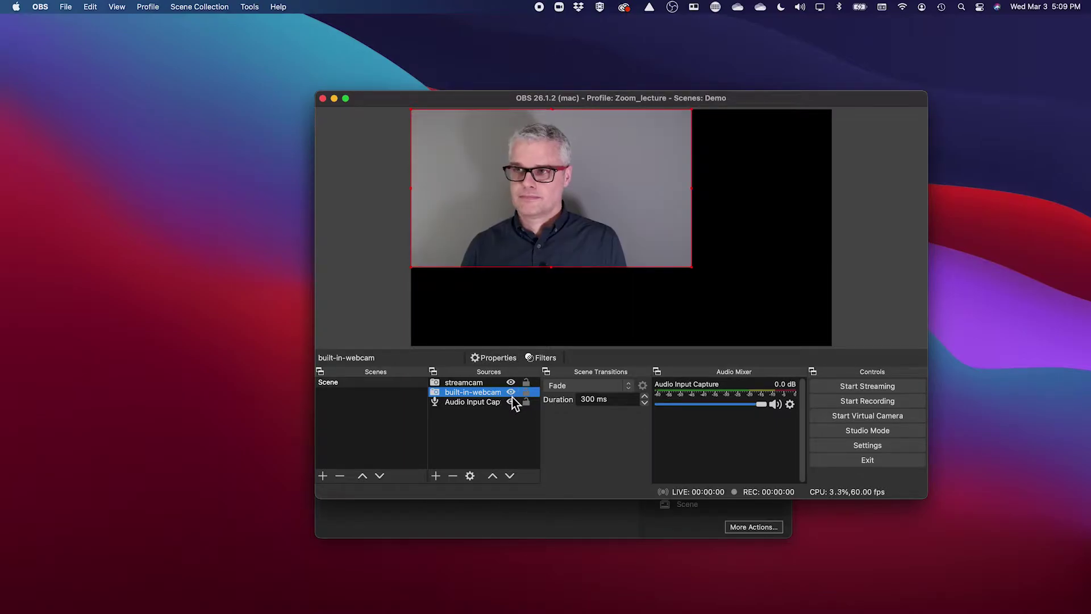
{"action": "left_click", "coordinate": [511, 383]}
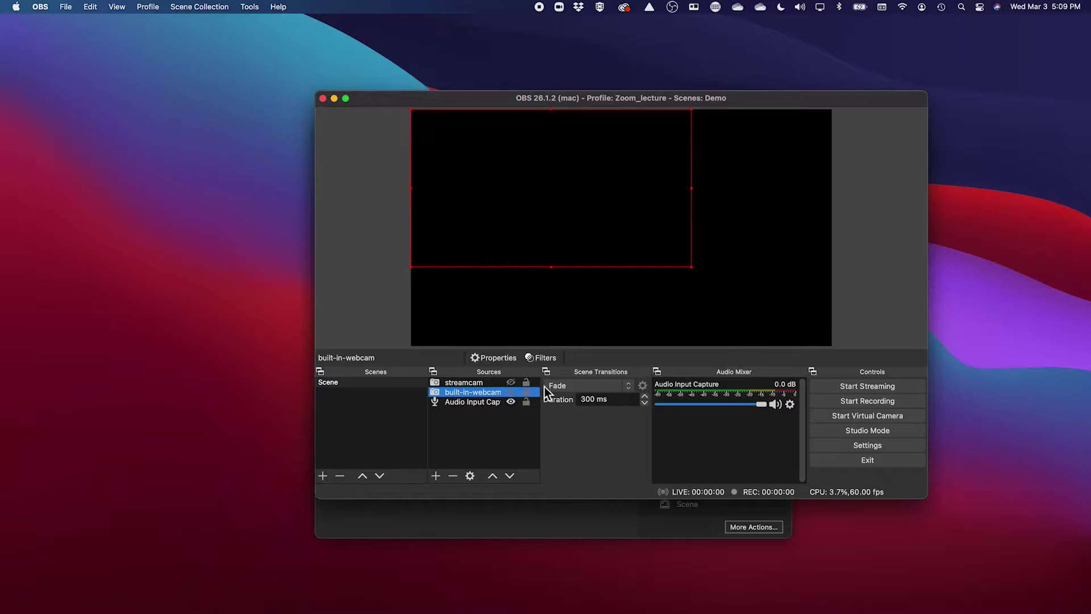
{"action": "left_click", "coordinate": [511, 393]}
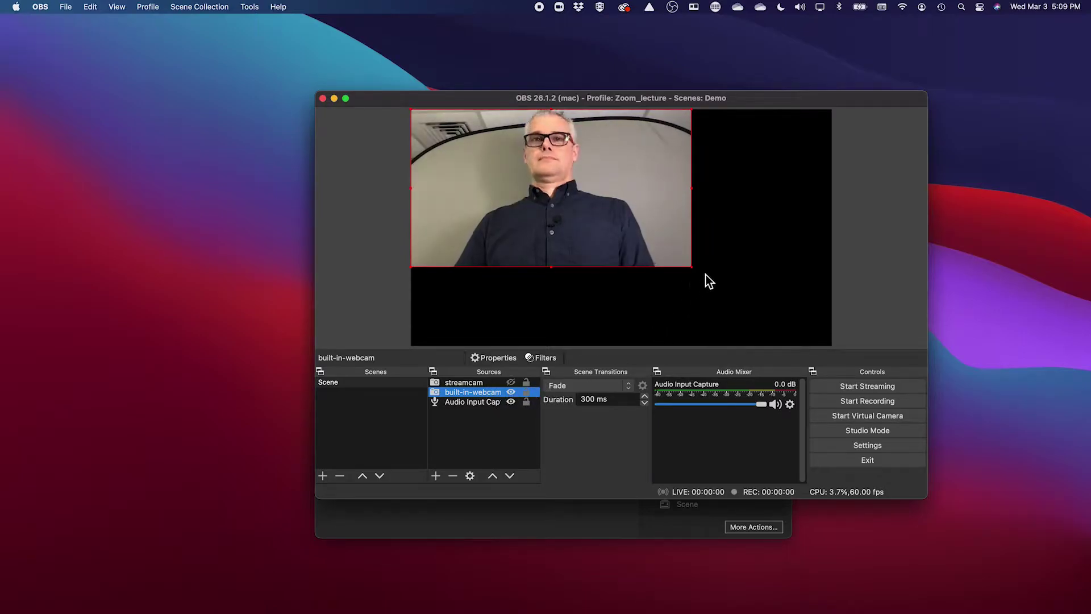
Enlarge the built-in-webcam source in the preview and fit it to the screen.
{"action": "left_click_drag", "start_coordinate": [692, 267], "coordinate": [817, 337]}
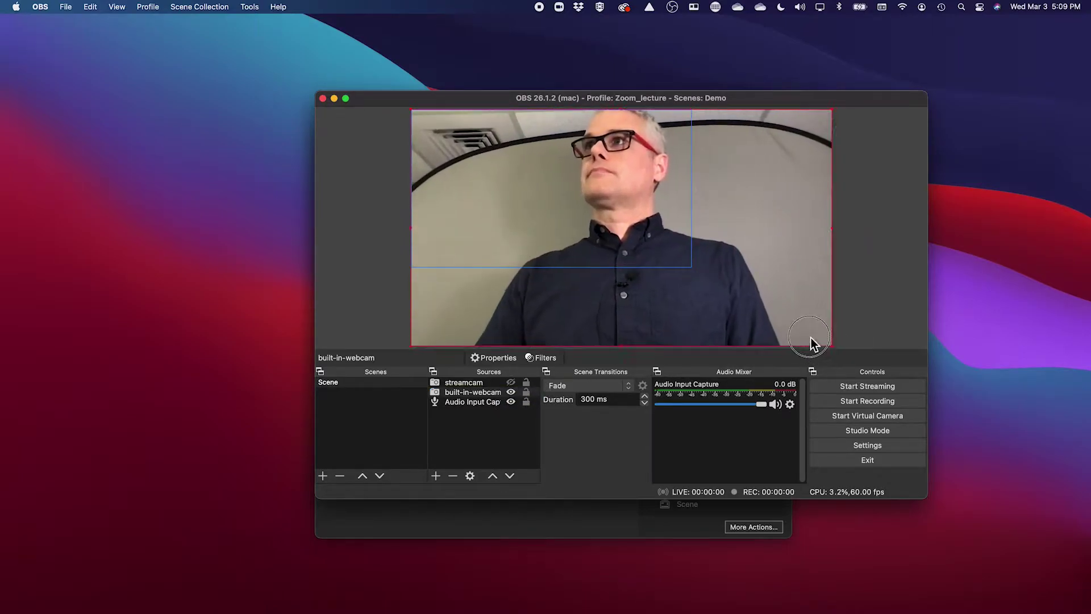
{"action": "right_click", "coordinate": [728, 264]}
{"action": "mouse_move", "coordinate": [789, 486]}
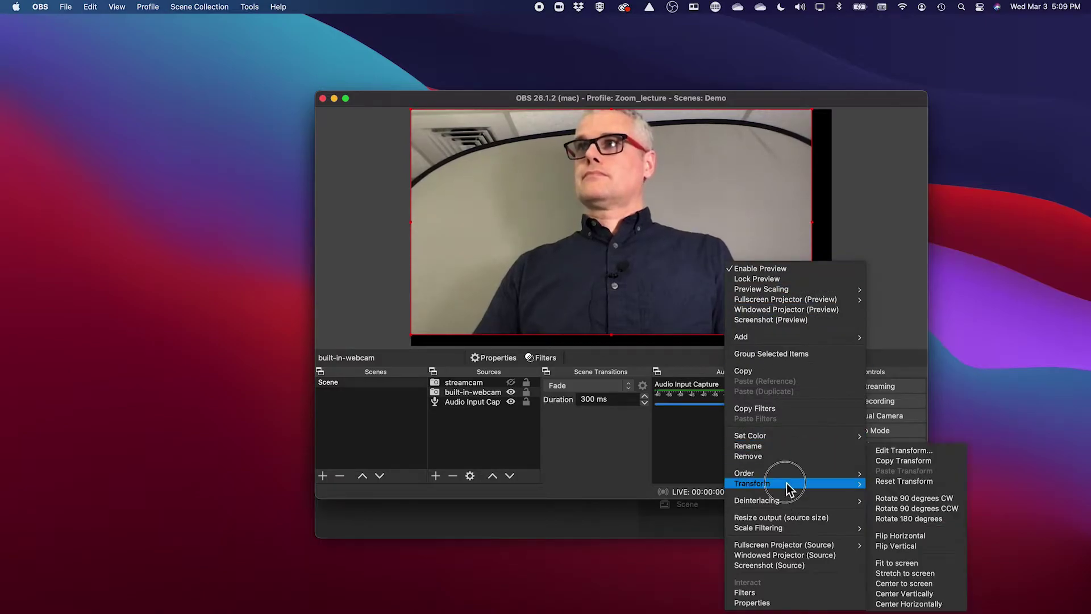
{"action": "left_click", "coordinate": [937, 564]}
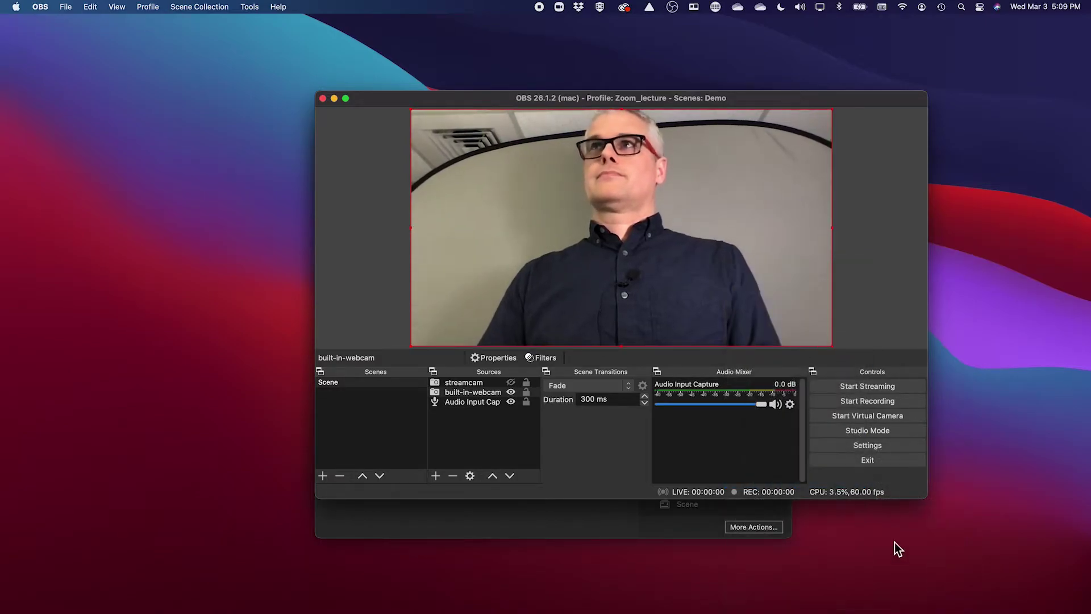
Hide the built-in-webcam source and show the streamcam source.
{"action": "left_click", "coordinate": [511, 392]}
{"action": "left_click", "coordinate": [511, 392]}
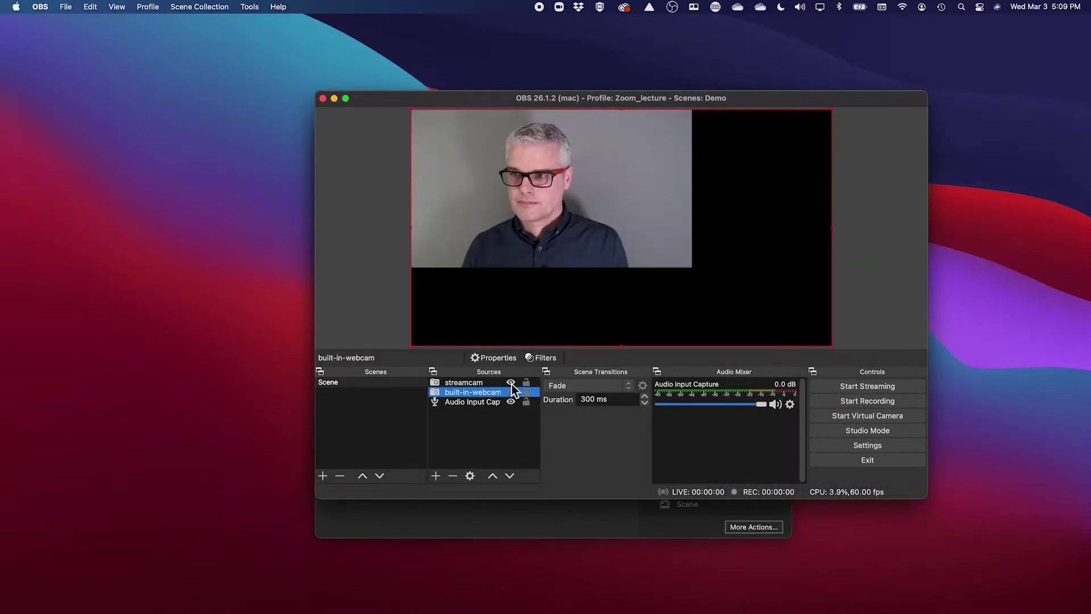
{"action": "right_click", "coordinate": [484, 232]}
{"action": "mouse_move", "coordinate": [494, 261]}
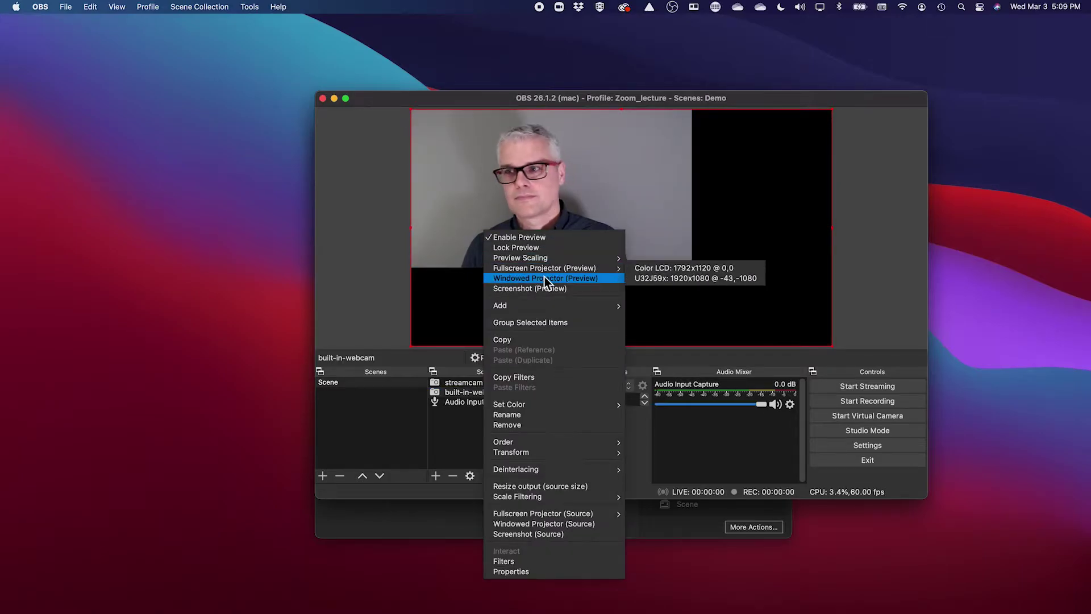
{"action": "mouse_move", "coordinate": [568, 452]}
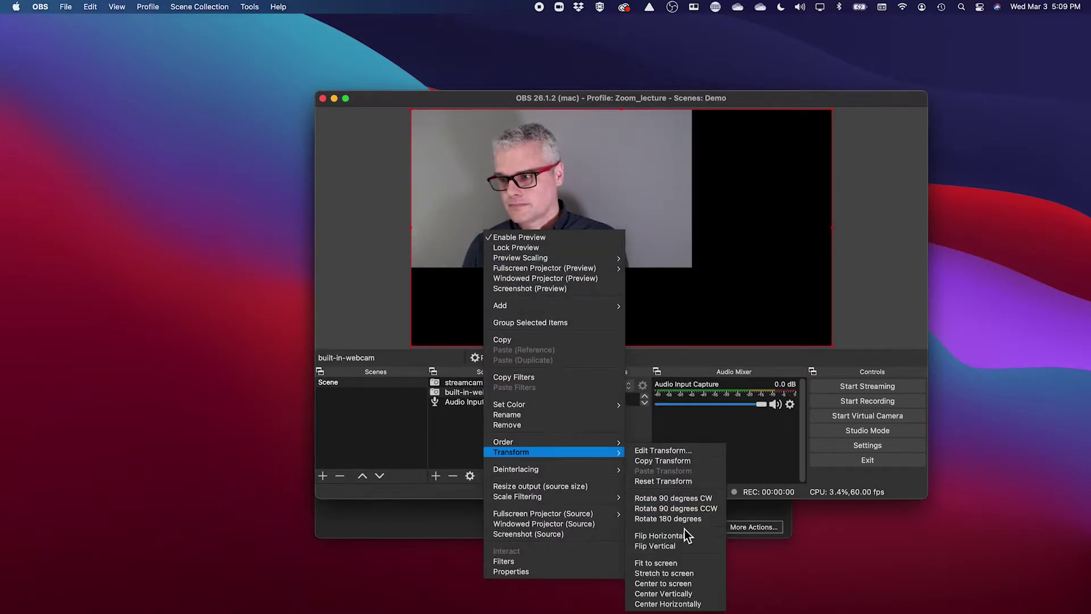
{"action": "left_click", "coordinate": [697, 565]}
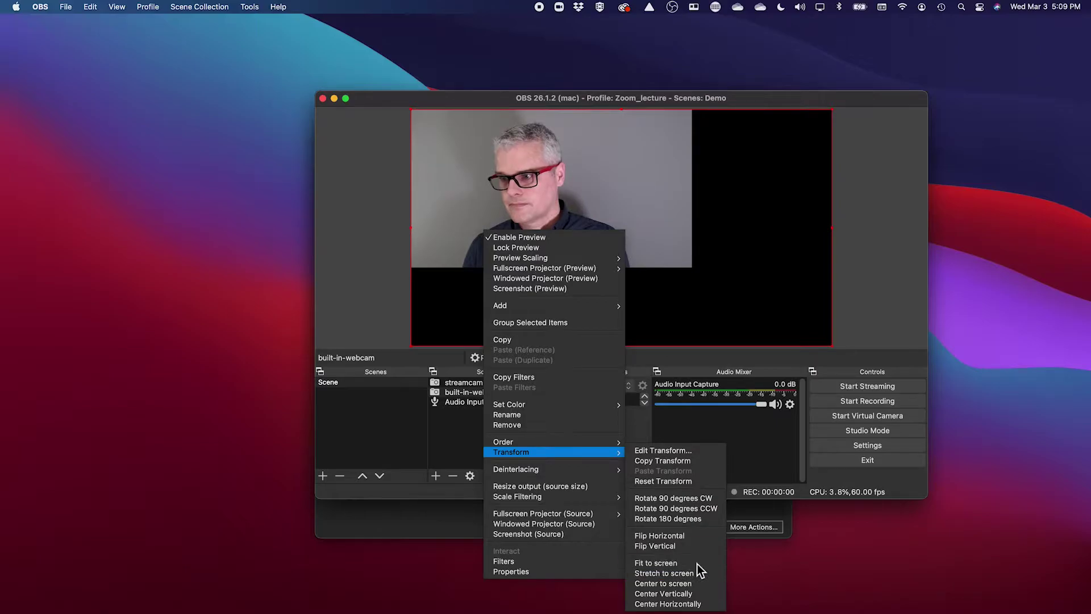
Select the streamcam source and transform it to fit the screen.
{"action": "right_click", "coordinate": [483, 383]}
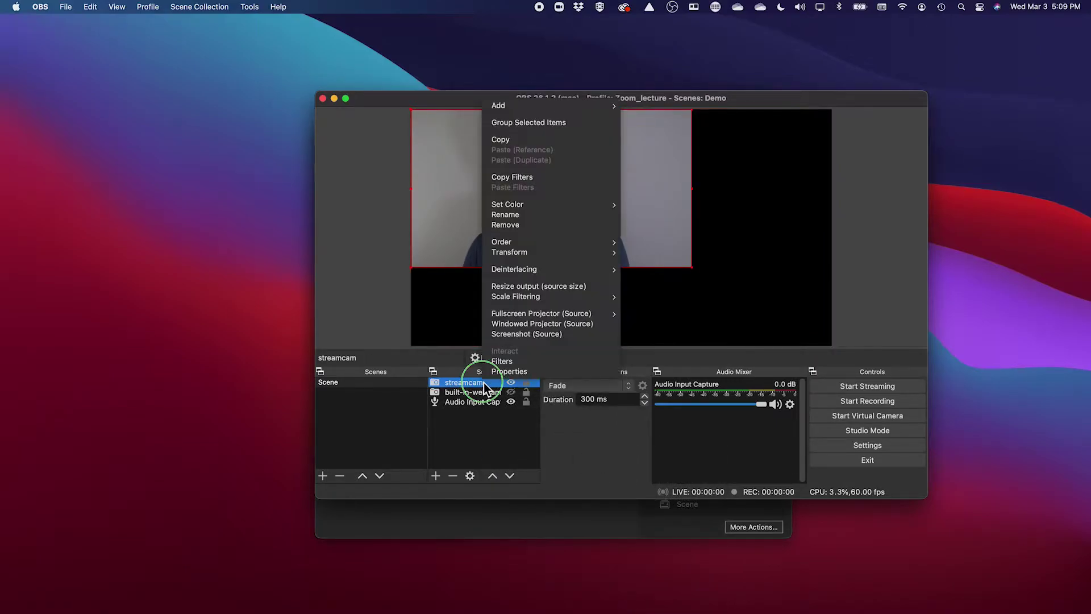
{"action": "right_click", "coordinate": [438, 229]}
{"action": "left_click", "coordinate": [499, 452]}
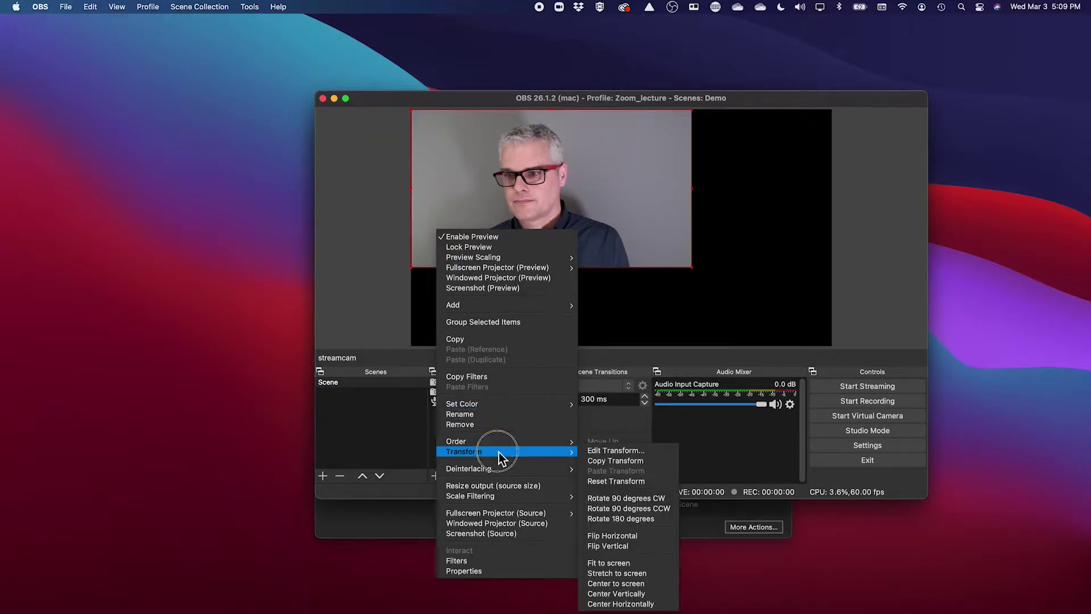
{"action": "left_click", "coordinate": [639, 561]}
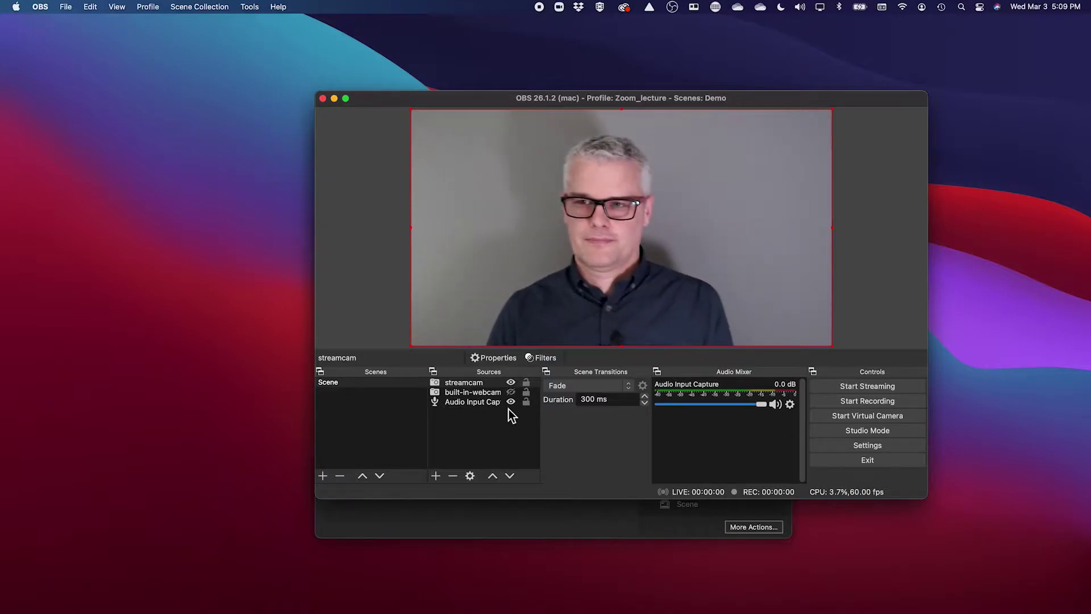
Rename the existing scene to Teacher.
{"action": "left_click", "coordinate": [337, 382]}
{"action": "right_click", "coordinate": [336, 383]}
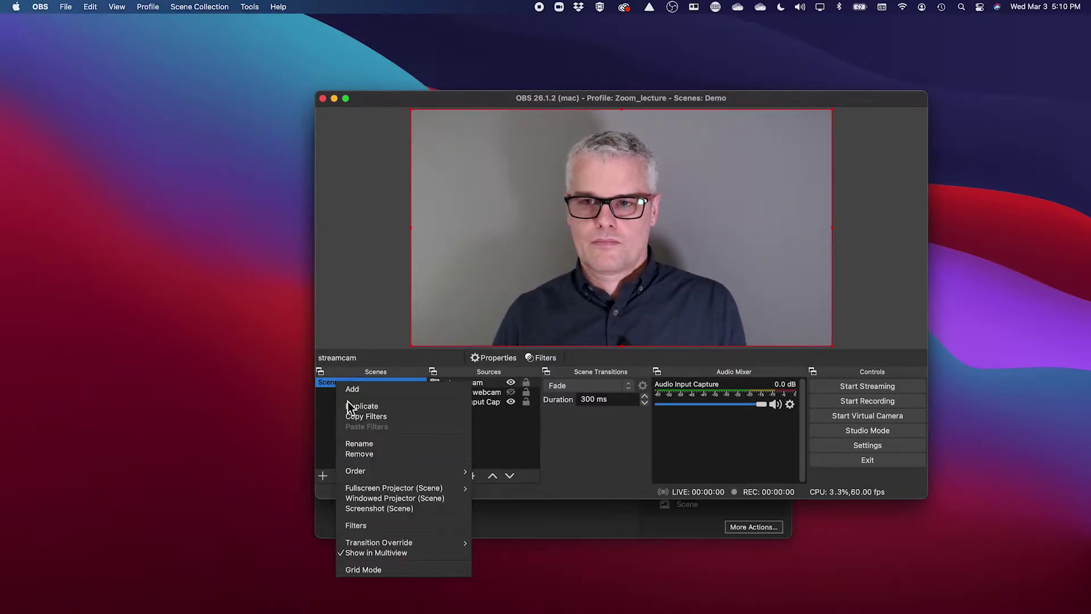
{"action": "left_click", "coordinate": [376, 444]}
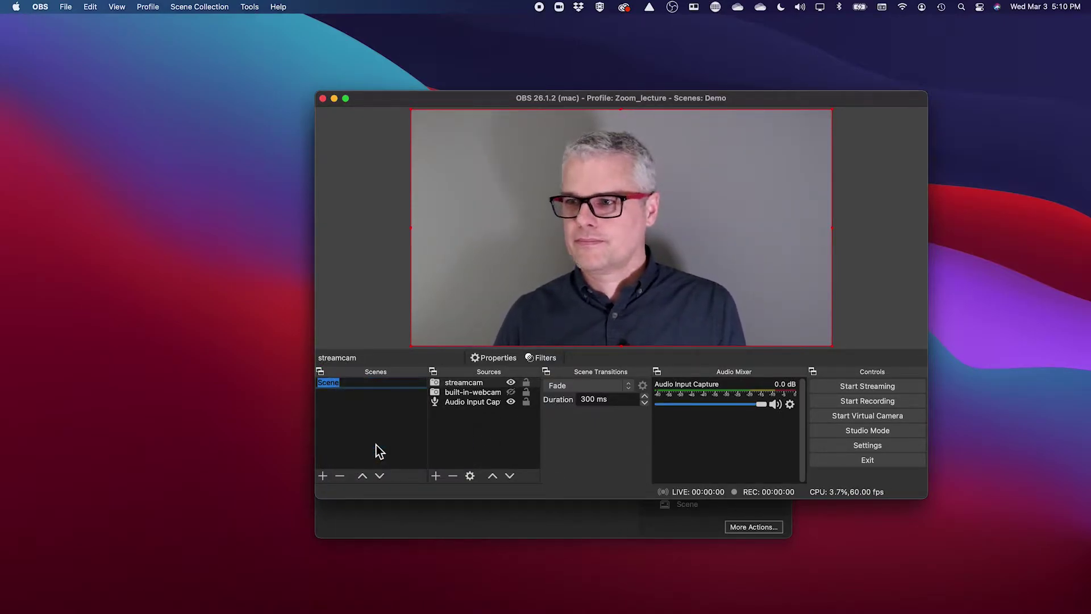
{"action": "type", "text": "Teac"}
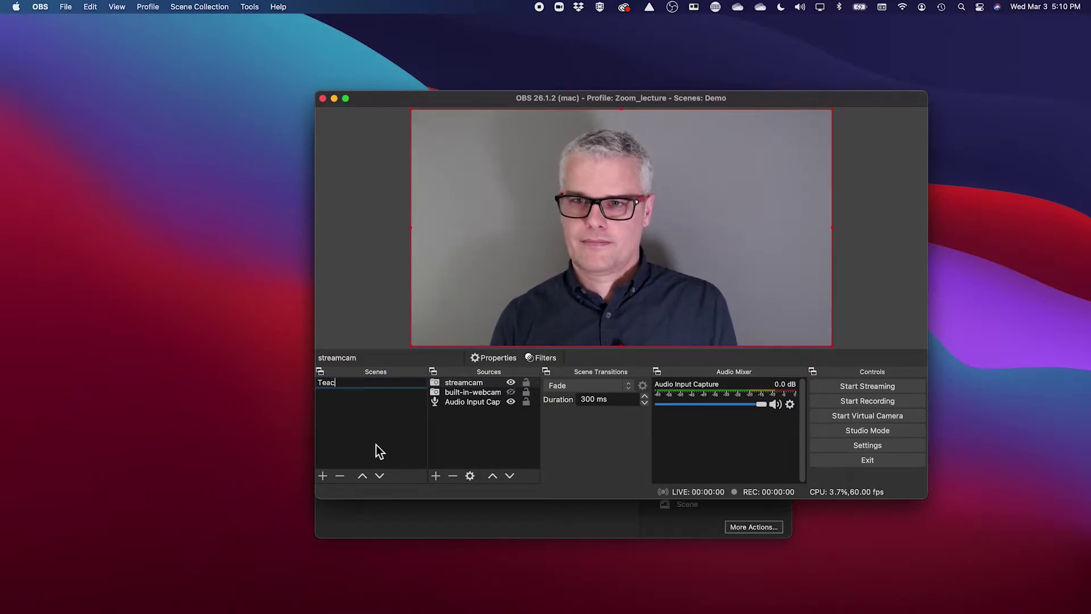
{"action": "type", "text": "her"}
{"action": "key", "text": "Return"}
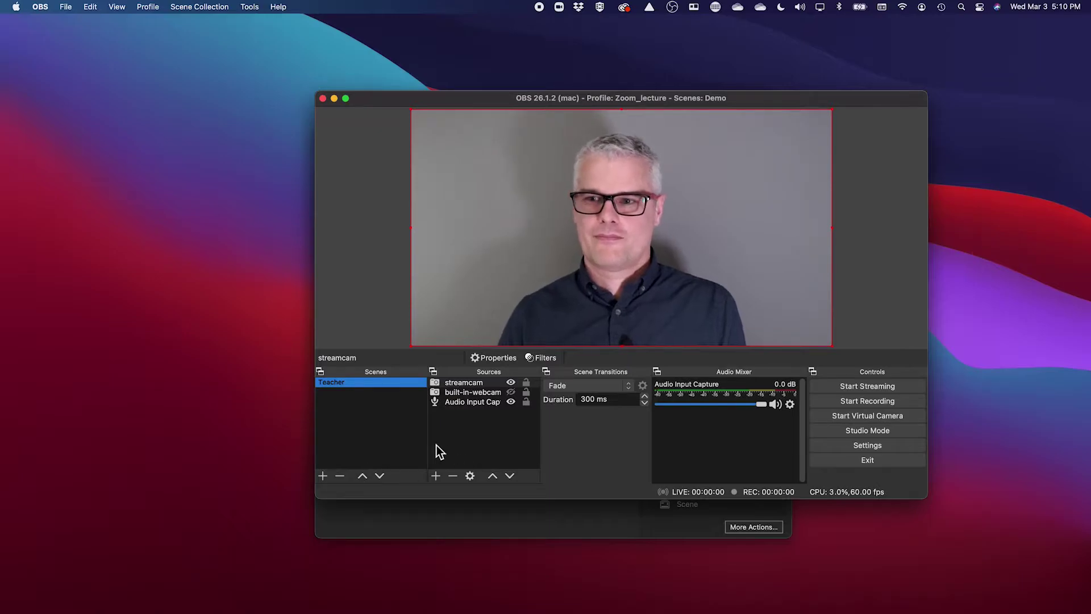
Add a new scene named computer.
{"action": "right_click", "coordinate": [338, 384]}
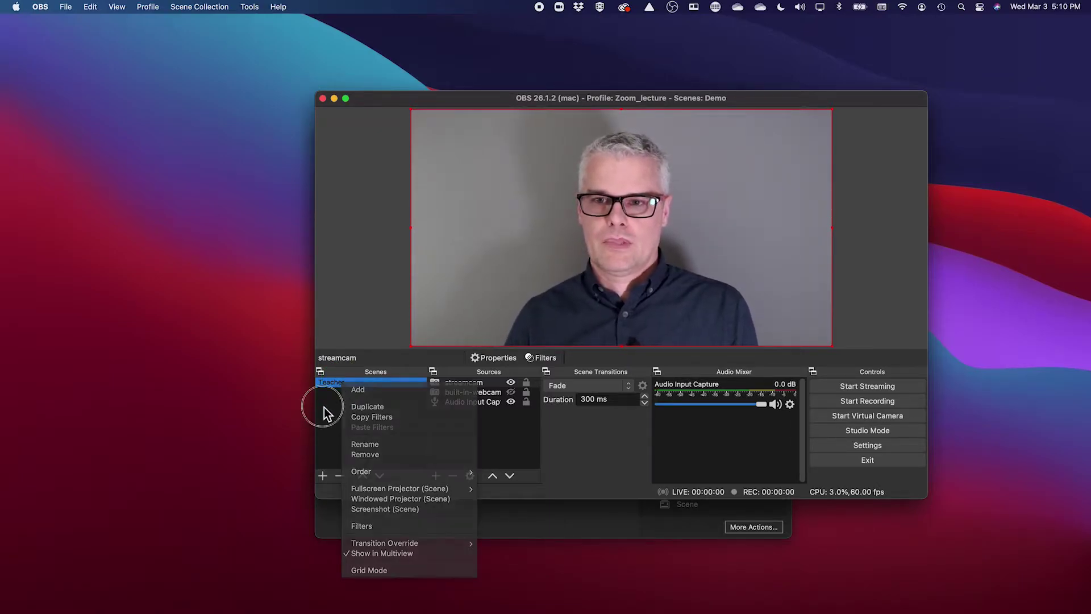
{"action": "left_click", "coordinate": [323, 474]}
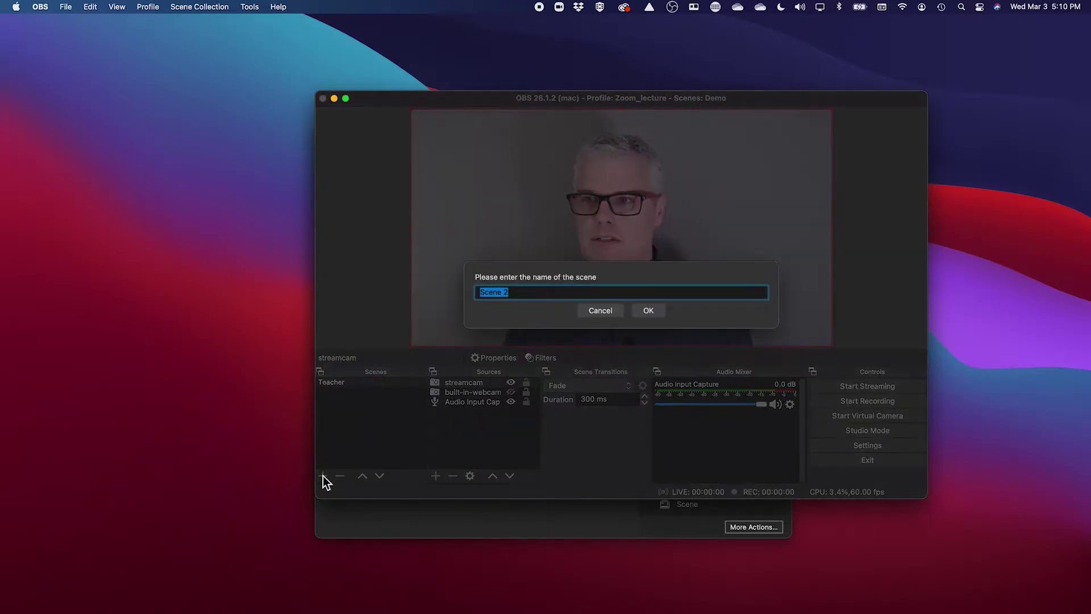
{"action": "type", "text": "computer"}
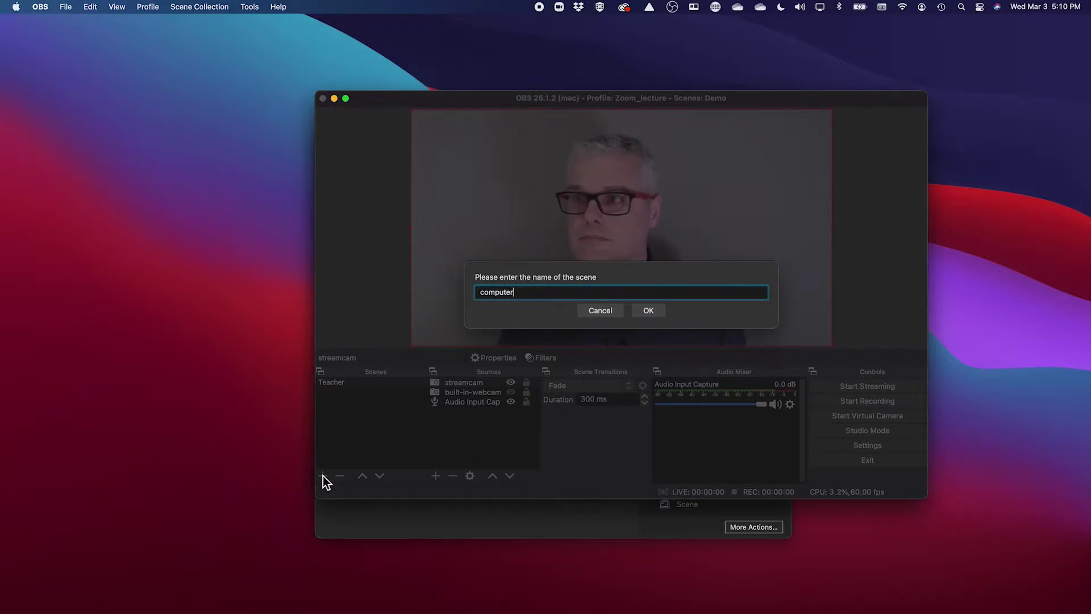
{"action": "key", "text": "Return"}
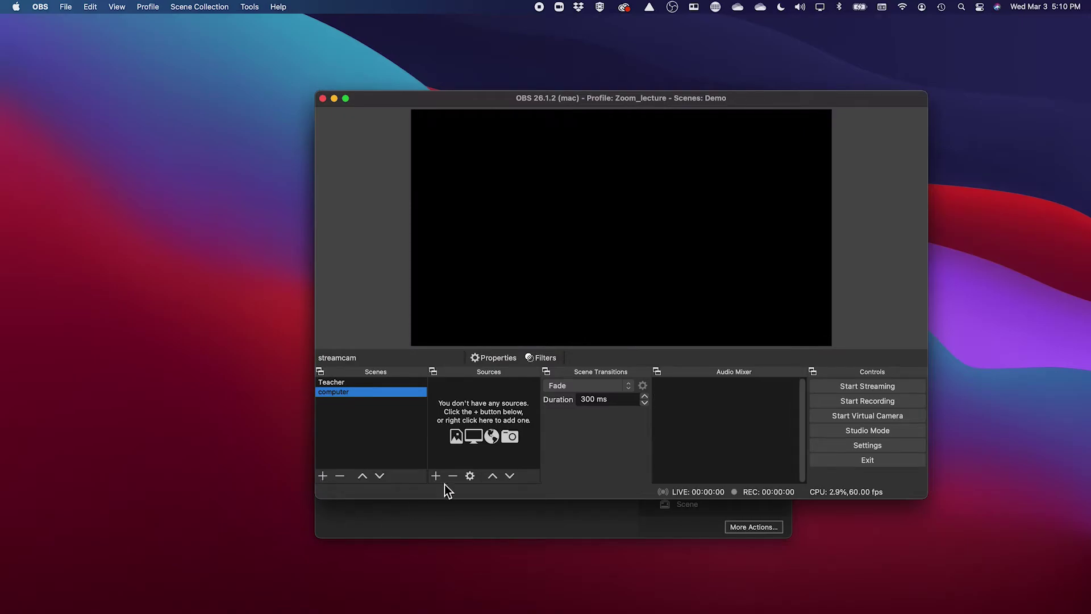
Add the existing Audio Input Capture as a source in the computer scene.
{"action": "left_click", "coordinate": [441, 480]}
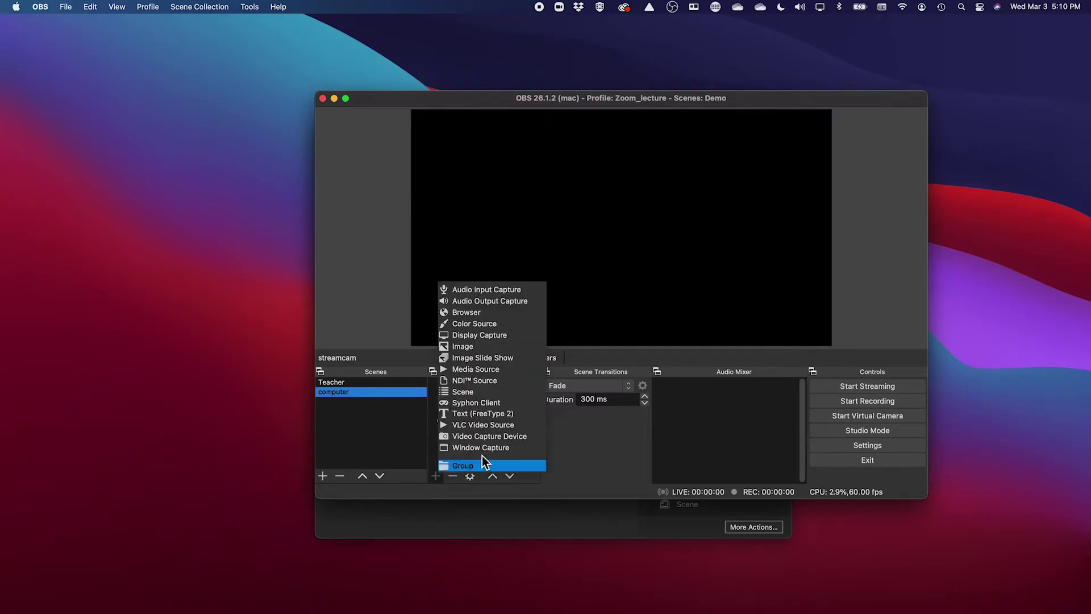
{"action": "left_click", "coordinate": [504, 291]}
{"action": "left_click", "coordinate": [567, 256]}
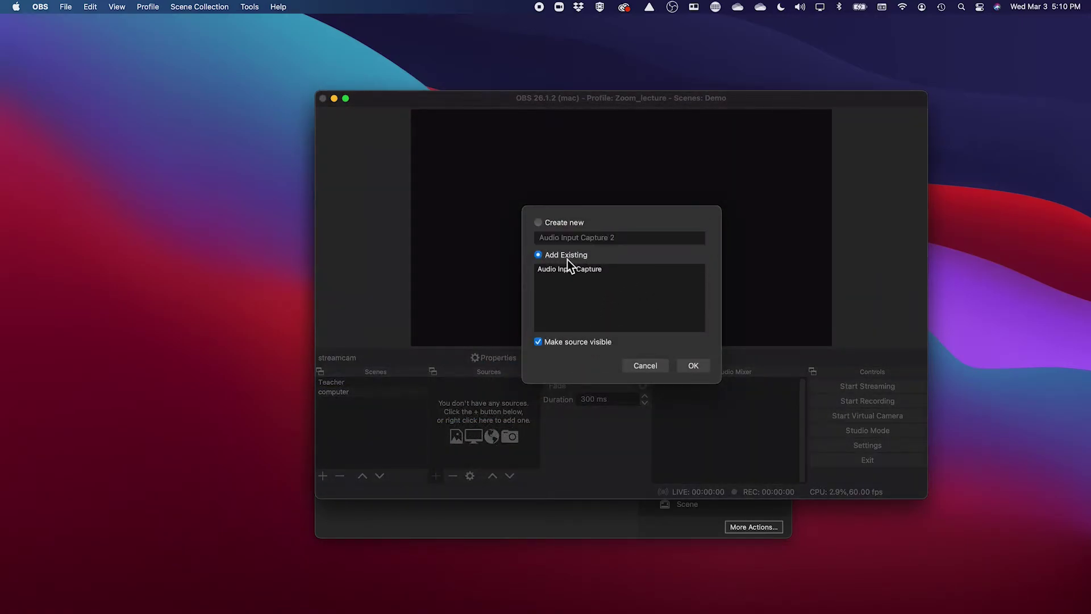
{"action": "left_click", "coordinate": [692, 366]}
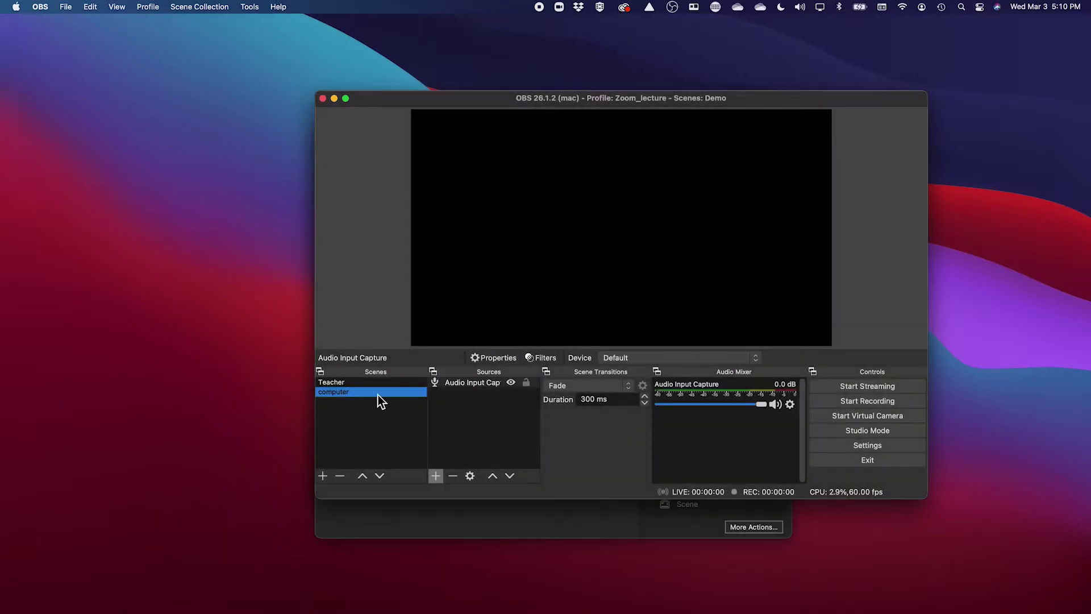
Add the existing Teacher scene as a visible source in the computer scene.
{"action": "left_click", "coordinate": [435, 475]}
{"action": "left_click", "coordinate": [479, 391]}
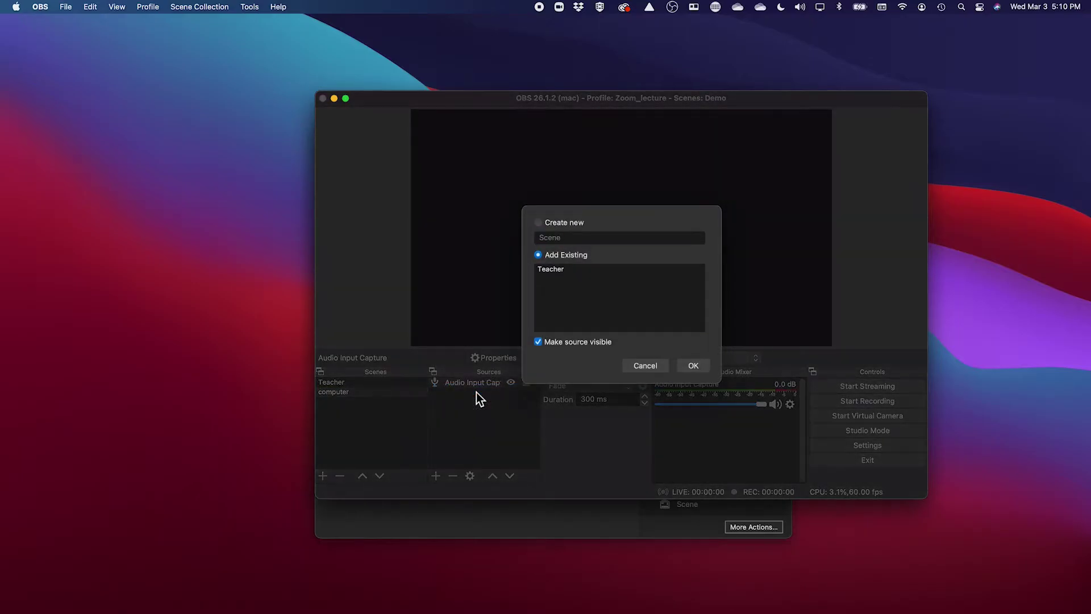
{"action": "left_click", "coordinate": [553, 269]}
{"action": "left_click", "coordinate": [694, 365]}
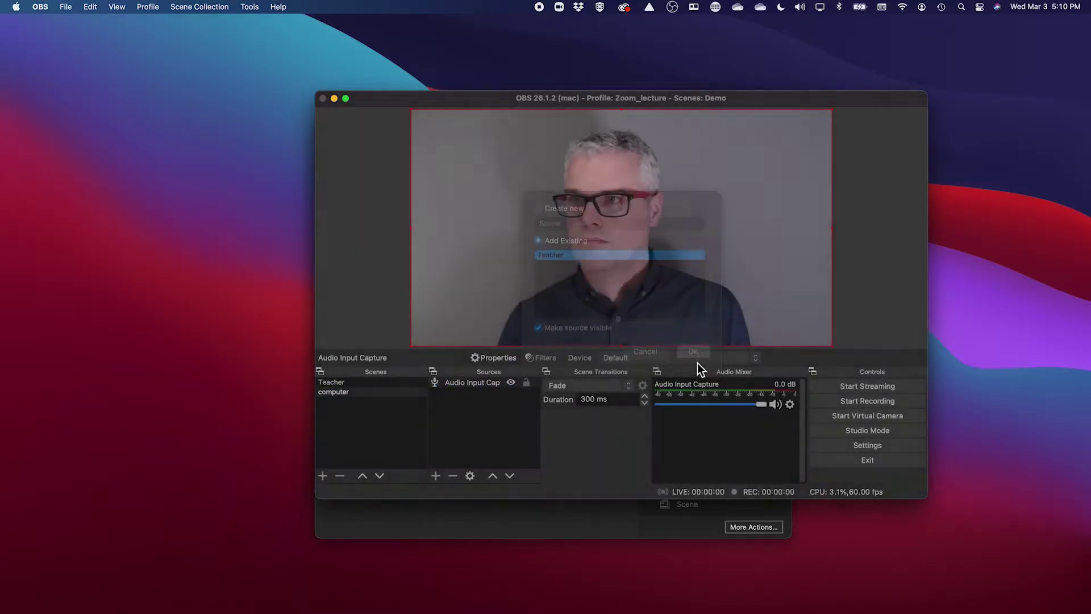
Shrink the Teacher source, crop both its sides, and place it near the lower-right corner of the canvas.
{"action": "left_click_drag", "start_coordinate": [413, 111], "coordinate": [650, 241]}
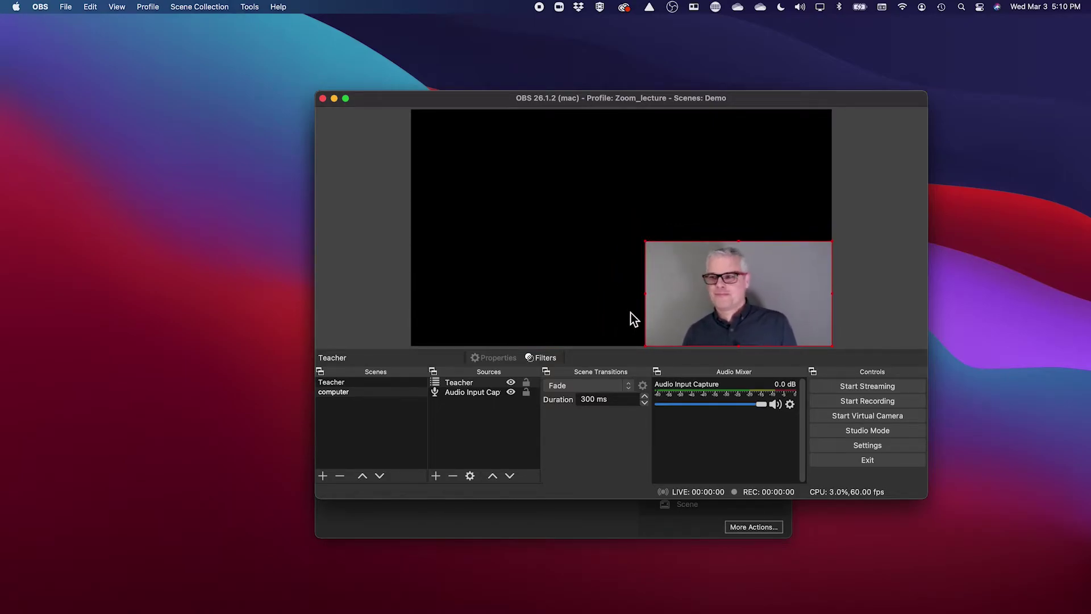
{"action": "left_click_drag", "start_coordinate": [647, 294], "coordinate": [672, 294]}
{"action": "left_click_drag", "start_coordinate": [832, 294], "coordinate": [783, 293]}
{"action": "mouse_move", "coordinate": [783, 334]}
{"action": "left_mouse_down"}
{"action": "mouse_move", "coordinate": [798, 345]}
{"action": "mouse_move", "coordinate": [801, 321]}
{"action": "left_mouse_up"}
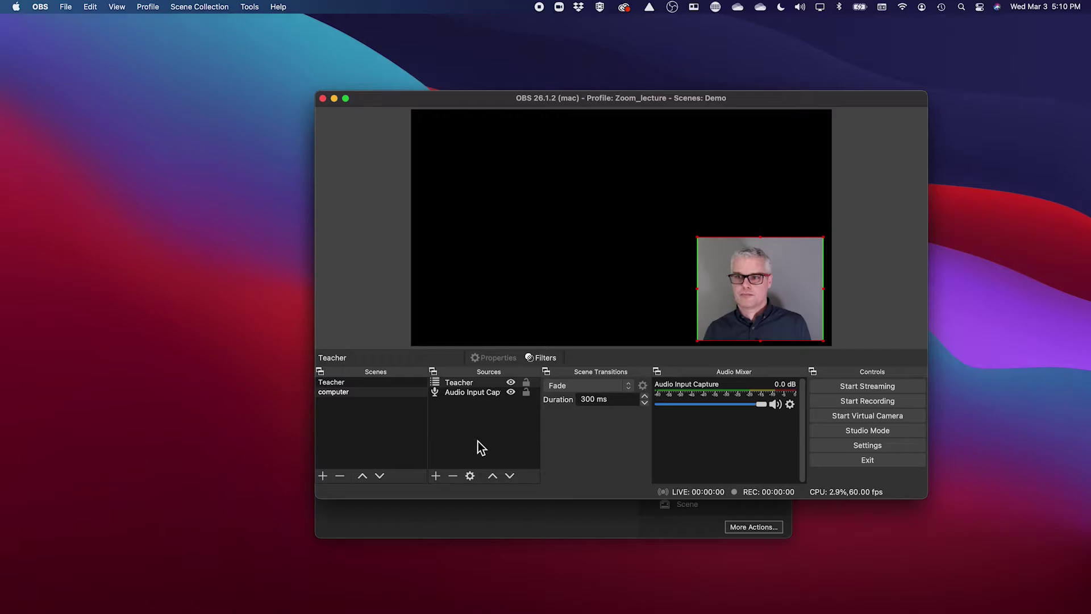
Add a window capture source named safari browser that captures the Safari window Stream Deck Key Creator | elgato.com.
{"action": "left_click", "coordinate": [436, 475]}
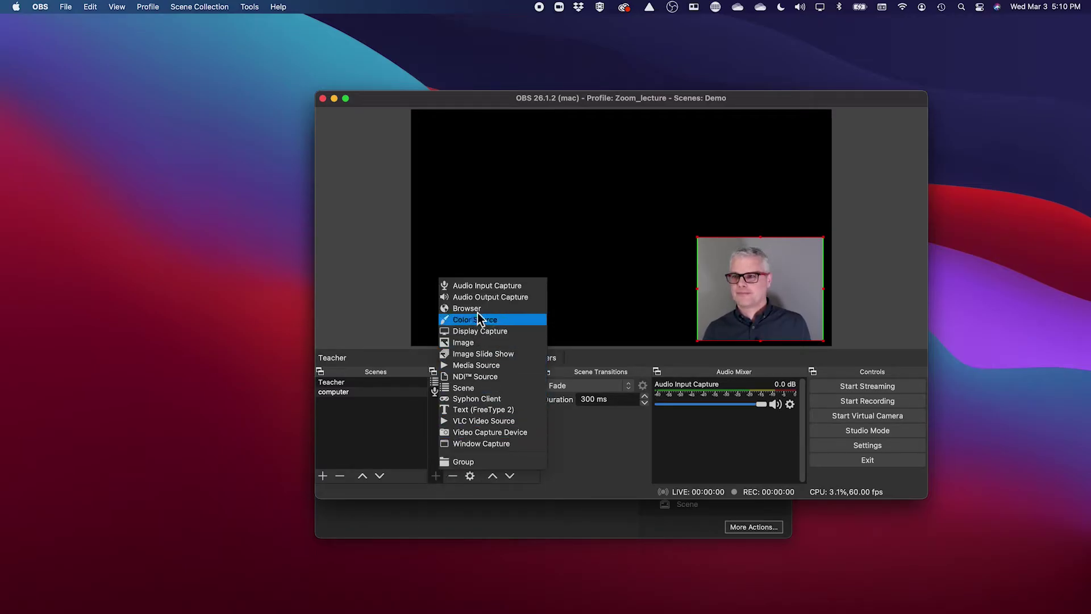
{"action": "left_click", "coordinate": [490, 444]}
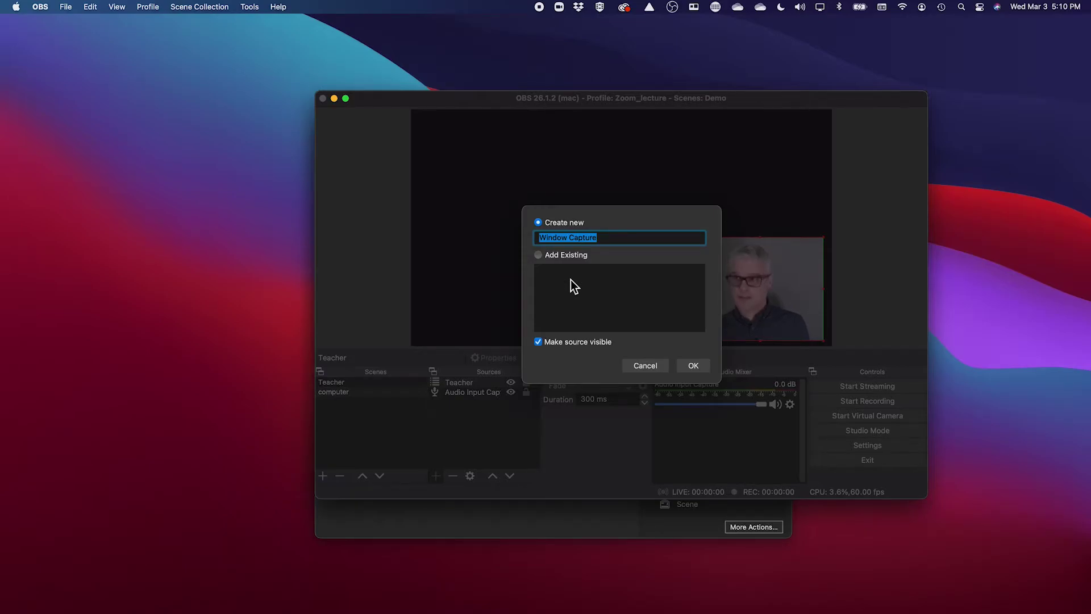
{"action": "type", "text": "sa"}
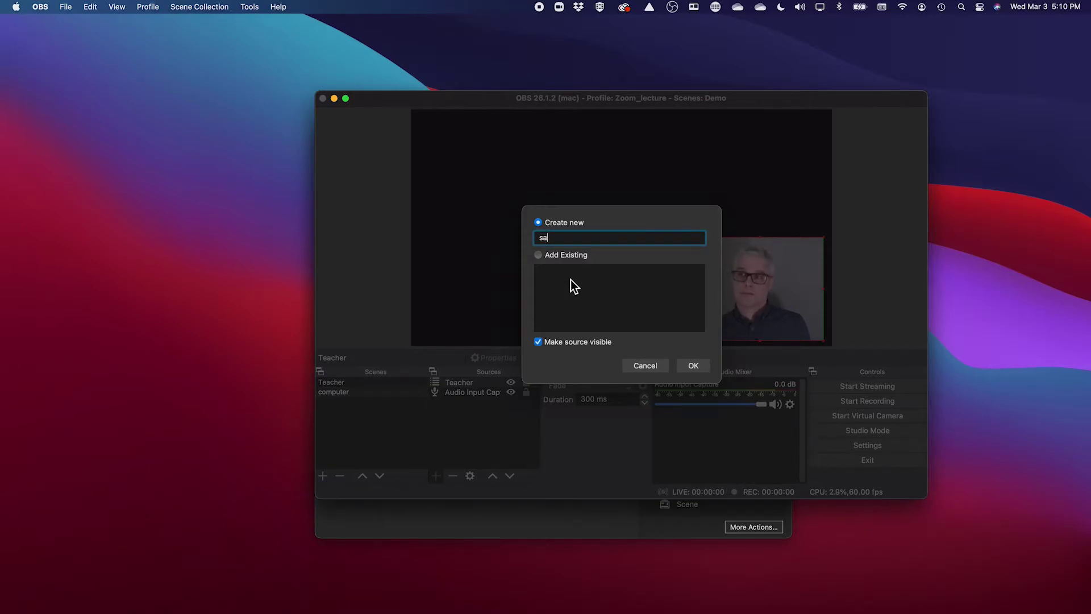
{"action": "type", "text": "fari browser"}
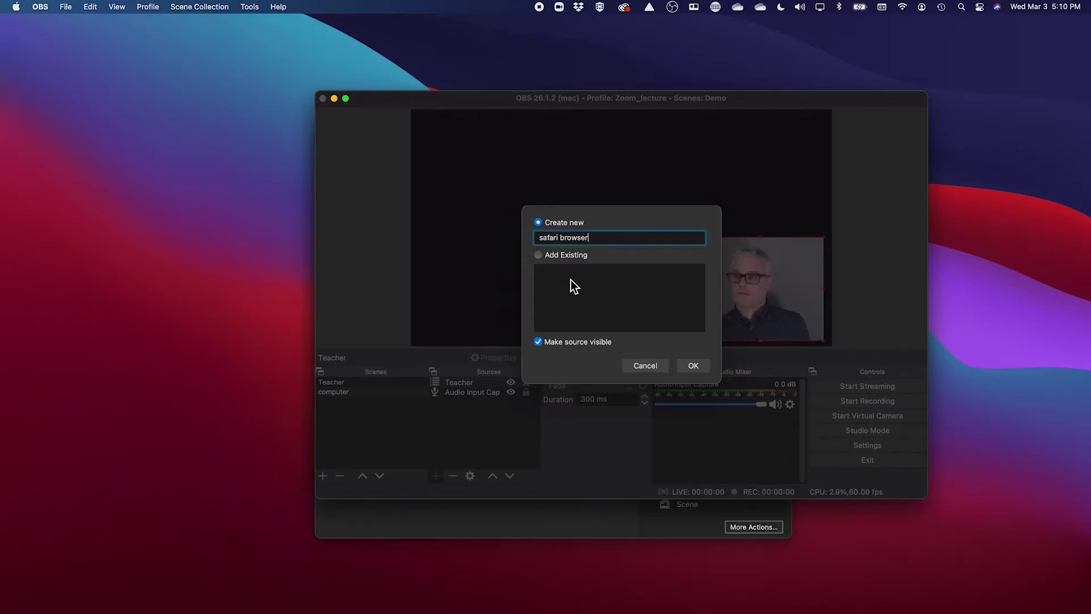
{"action": "key", "text": "Return"}
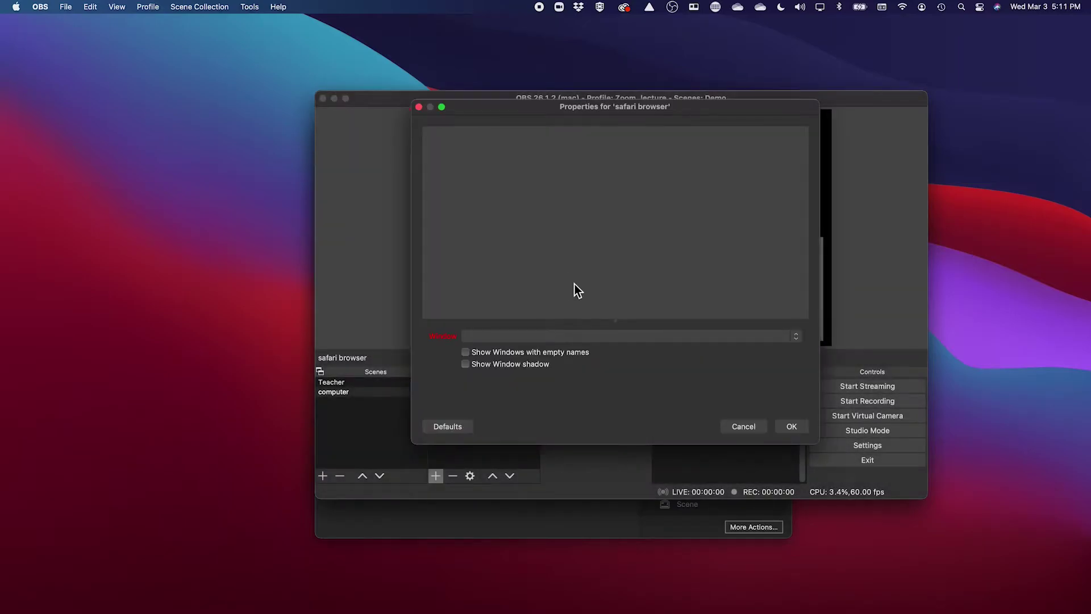
{"action": "left_click", "coordinate": [610, 337]}
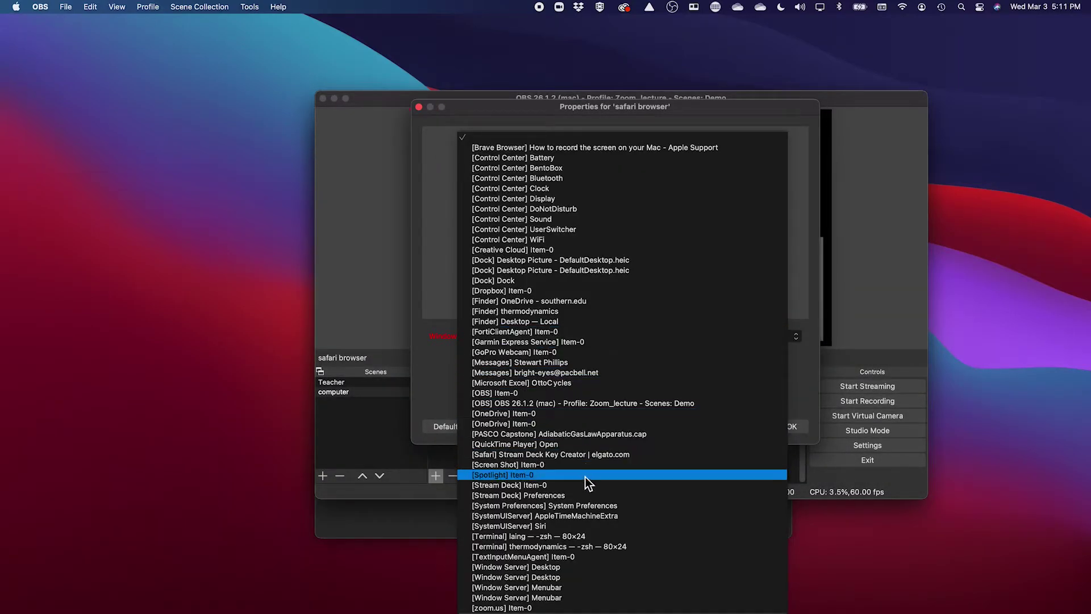
{"action": "left_click", "coordinate": [578, 457]}
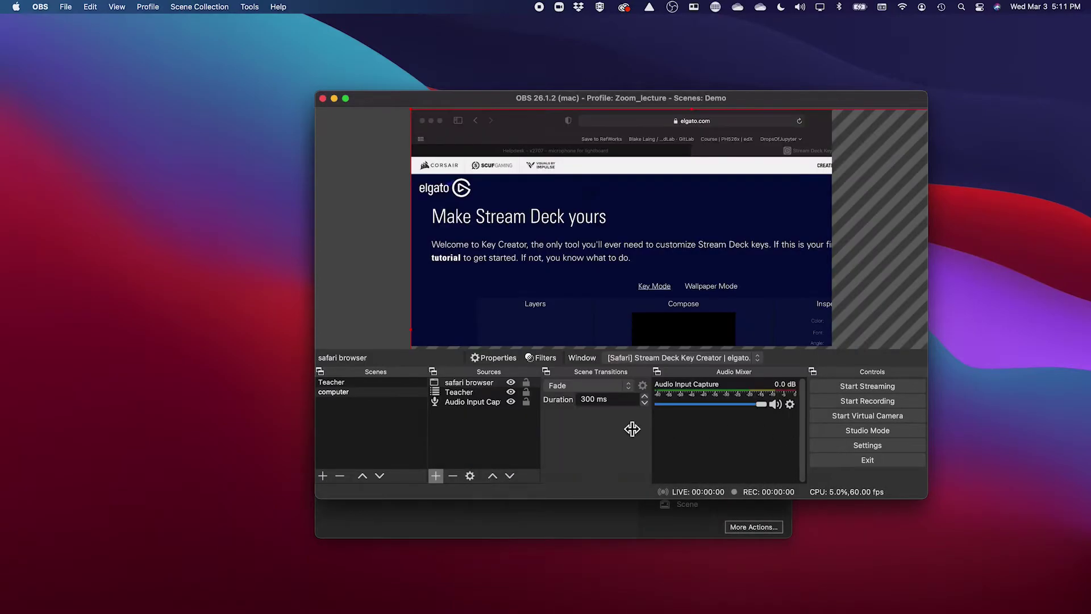
Move the Teacher source above safari browser in the source order and flip it horizontally.
{"action": "left_click", "coordinate": [473, 393]}
{"action": "left_click", "coordinate": [495, 475]}
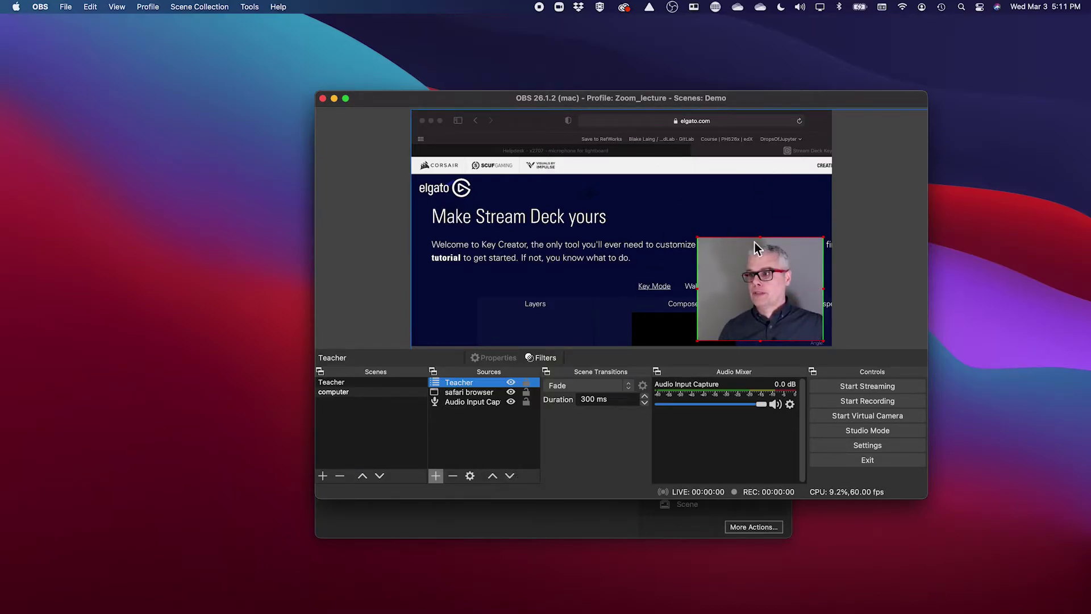
{"action": "right_click", "coordinate": [782, 271]}
{"action": "mouse_move", "coordinate": [841, 486]}
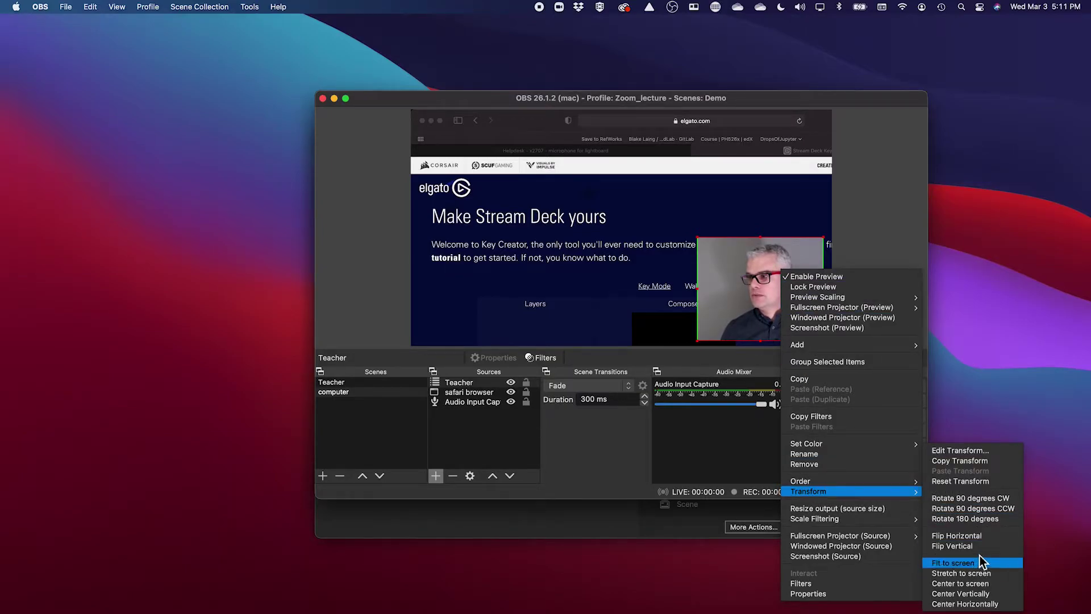
{"action": "left_click", "coordinate": [979, 538]}
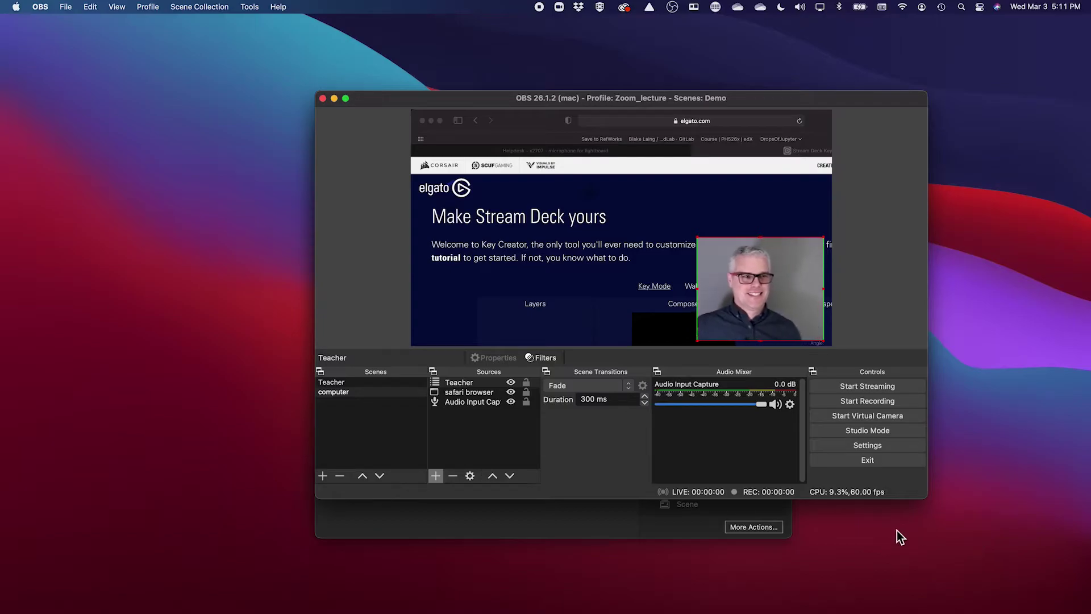
{"action": "left_click", "coordinate": [466, 424]}
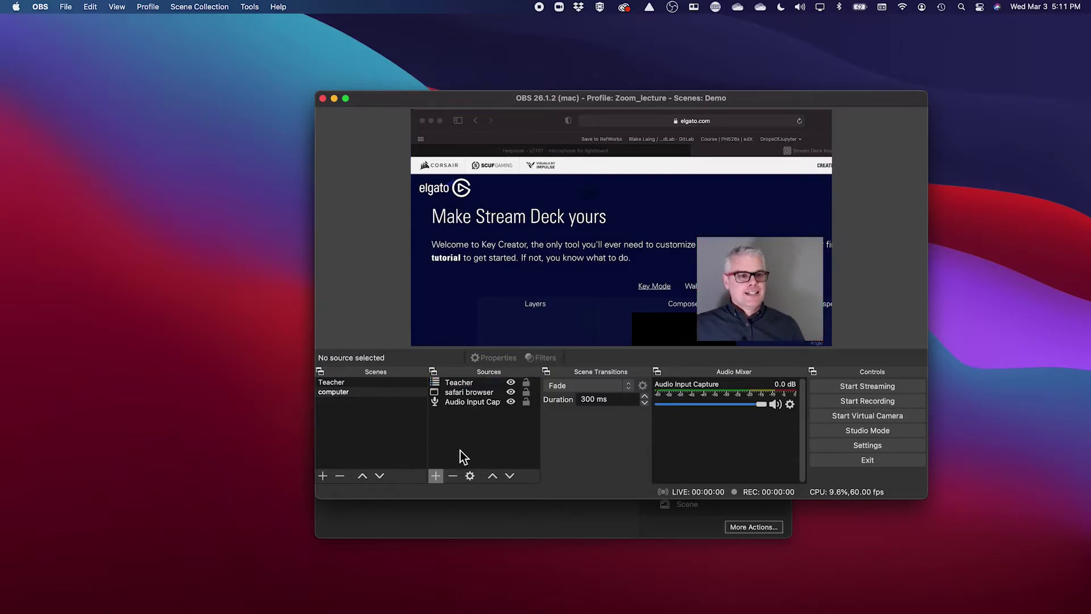
{"action": "left_click", "coordinate": [438, 476]}
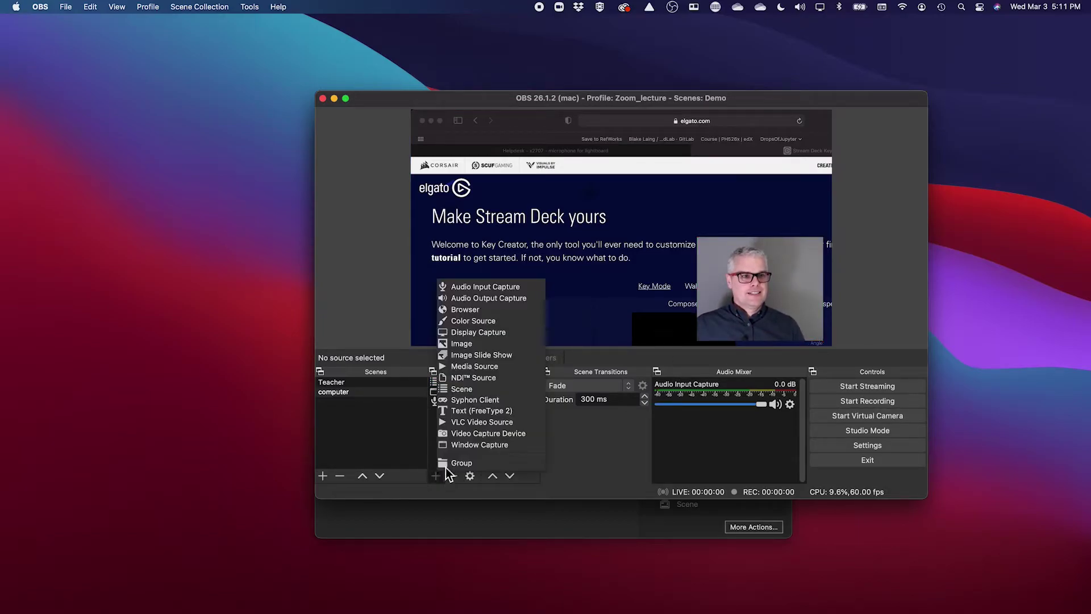
{"action": "left_click", "coordinate": [512, 445]}
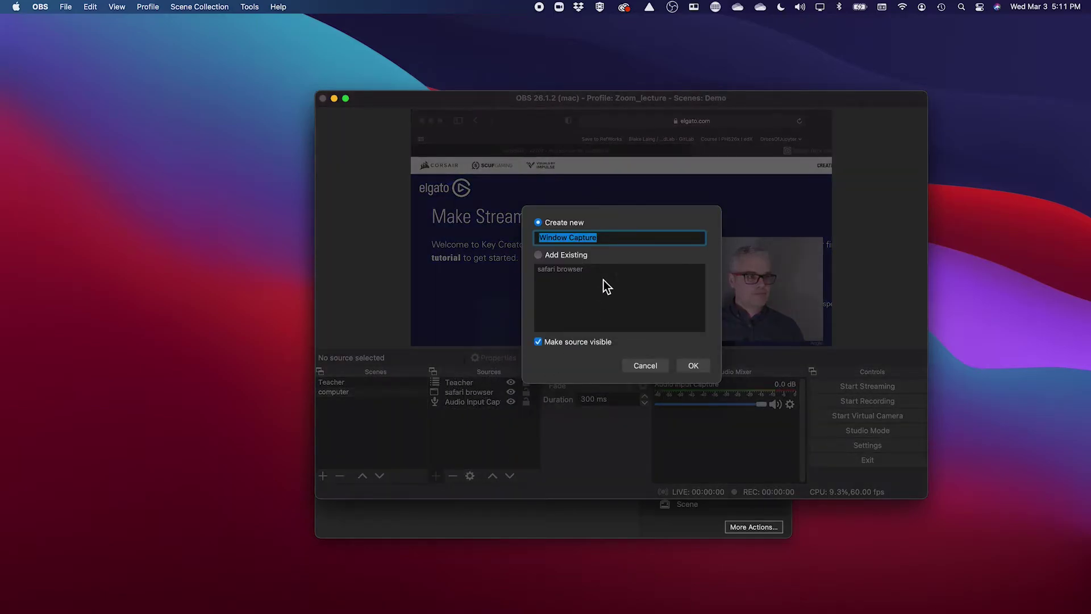
{"action": "type", "text": "lap"}
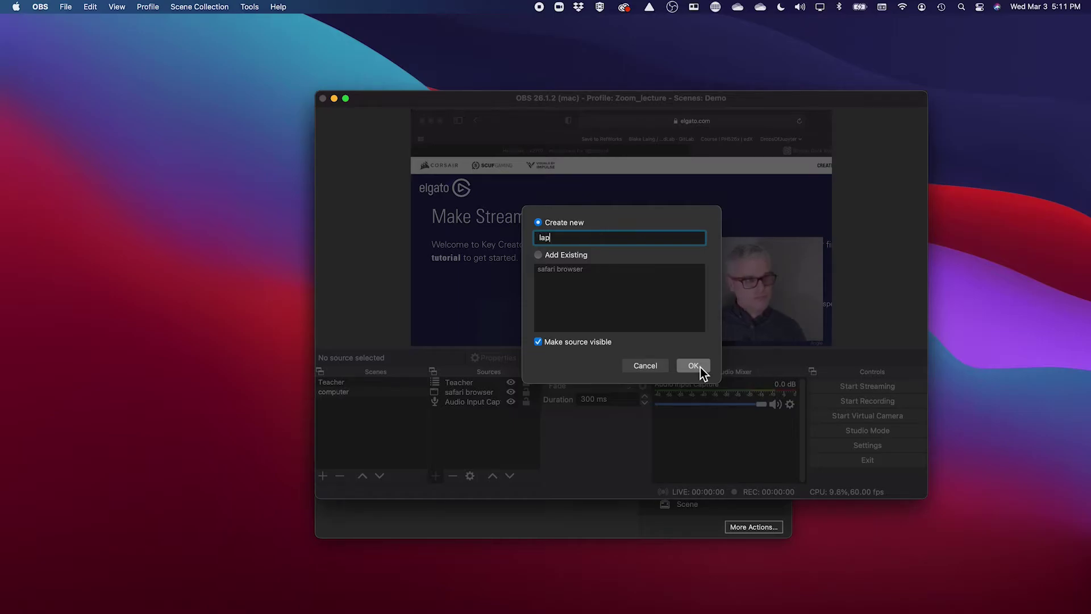
{"action": "type", "text": "top camera"}
{"action": "left_click", "coordinate": [694, 365]}
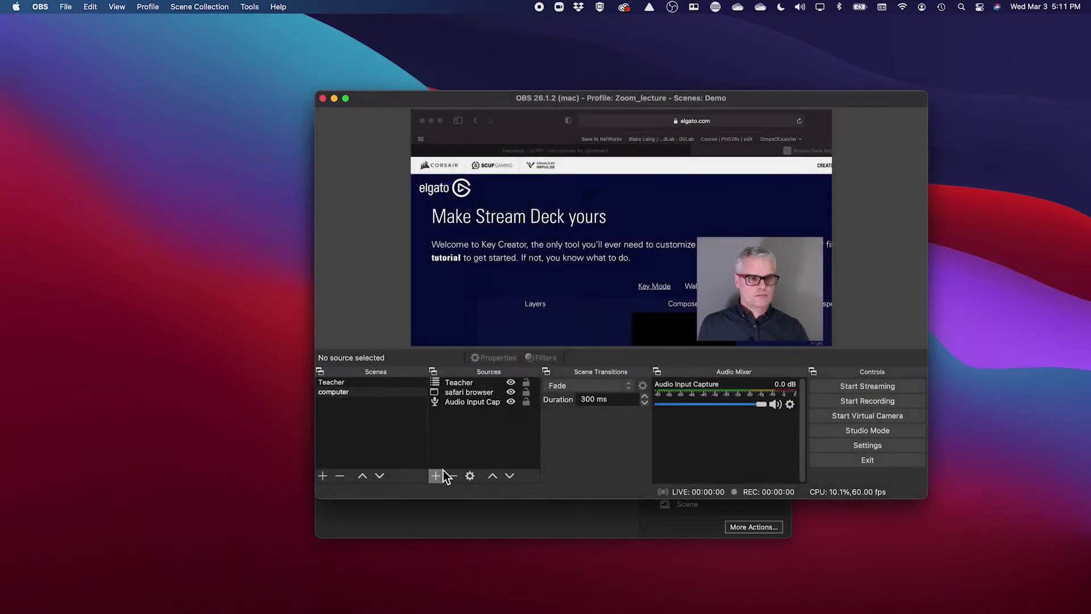
Add a display capture source named laptop that captures display 0, and move the Teacher source above it in the source order.
{"action": "left_click", "coordinate": [438, 479]}
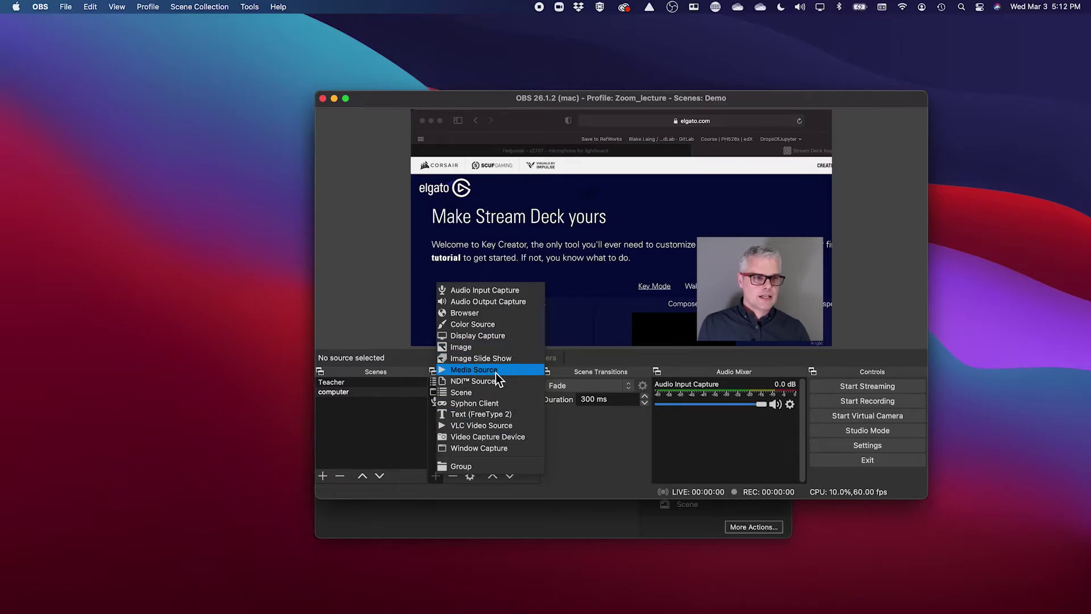
{"action": "left_click", "coordinate": [493, 336]}
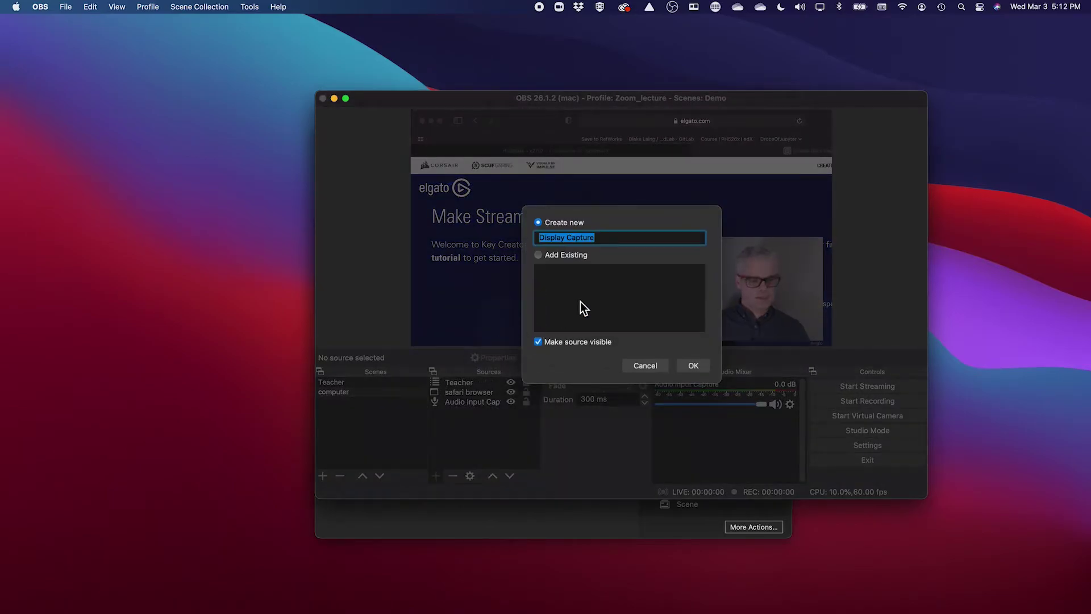
{"action": "type", "text": "laptop"}
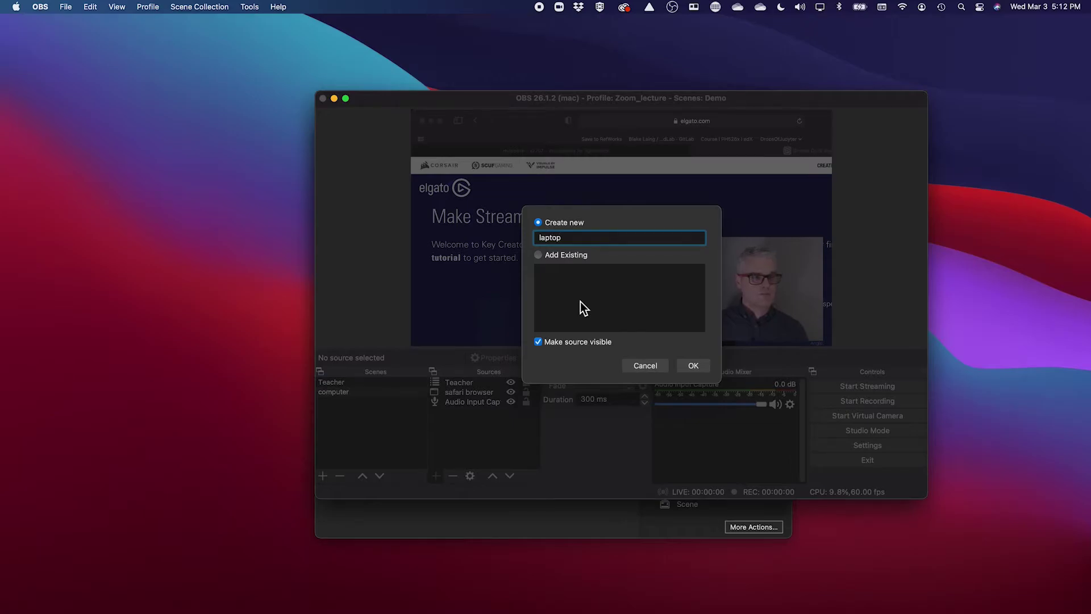
{"action": "left_click", "coordinate": [693, 366]}
{"action": "left_click", "coordinate": [578, 335]}
{"action": "left_click", "coordinate": [580, 346]}
{"action": "left_click", "coordinate": [571, 336]}
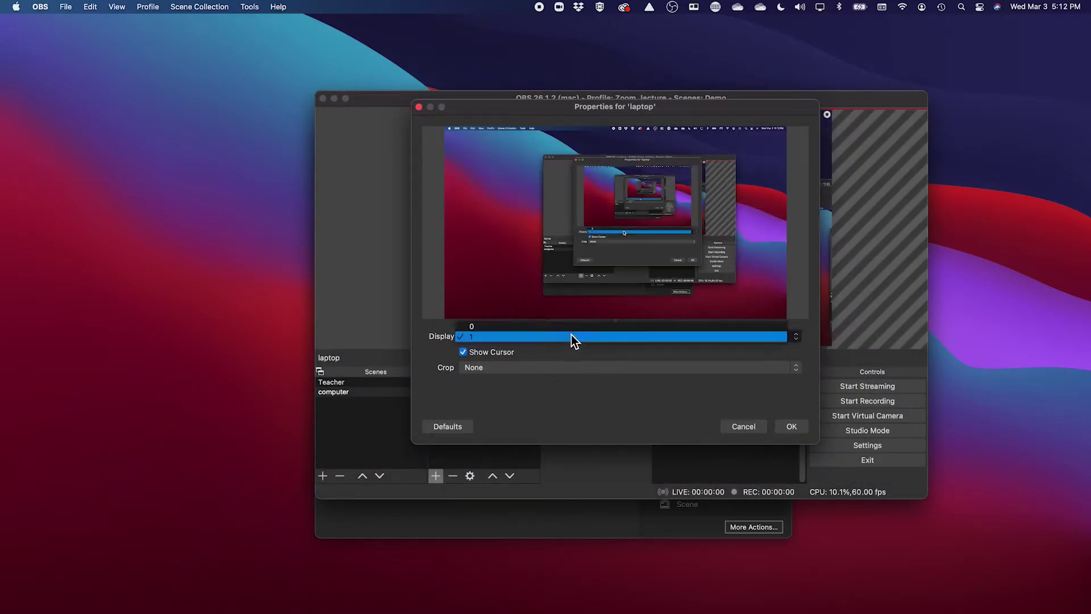
{"action": "left_click", "coordinate": [569, 327]}
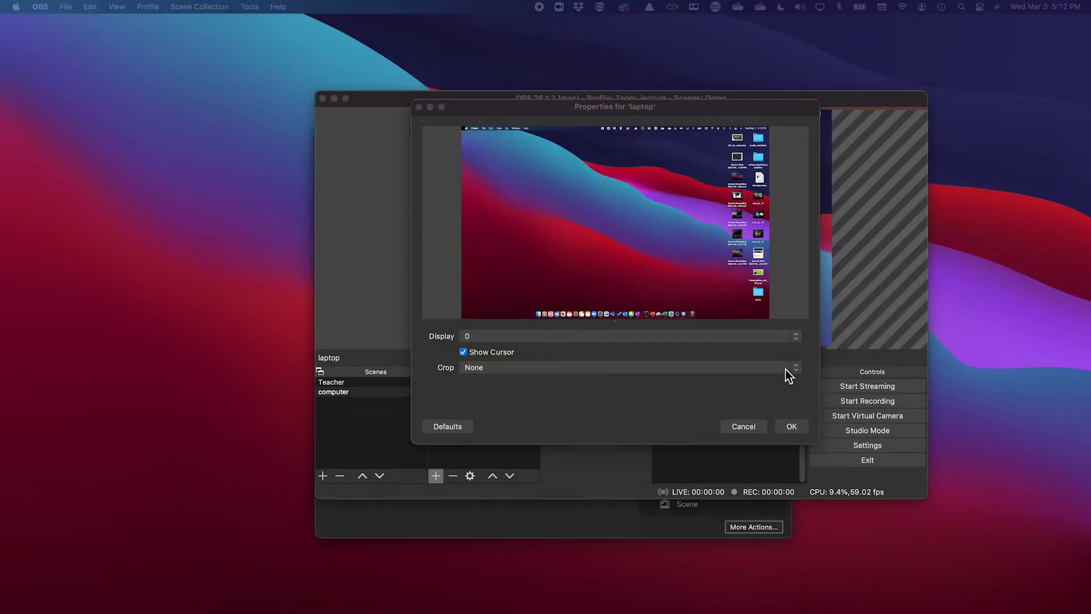
{"action": "left_click", "coordinate": [798, 427]}
{"action": "left_click", "coordinate": [800, 427]}
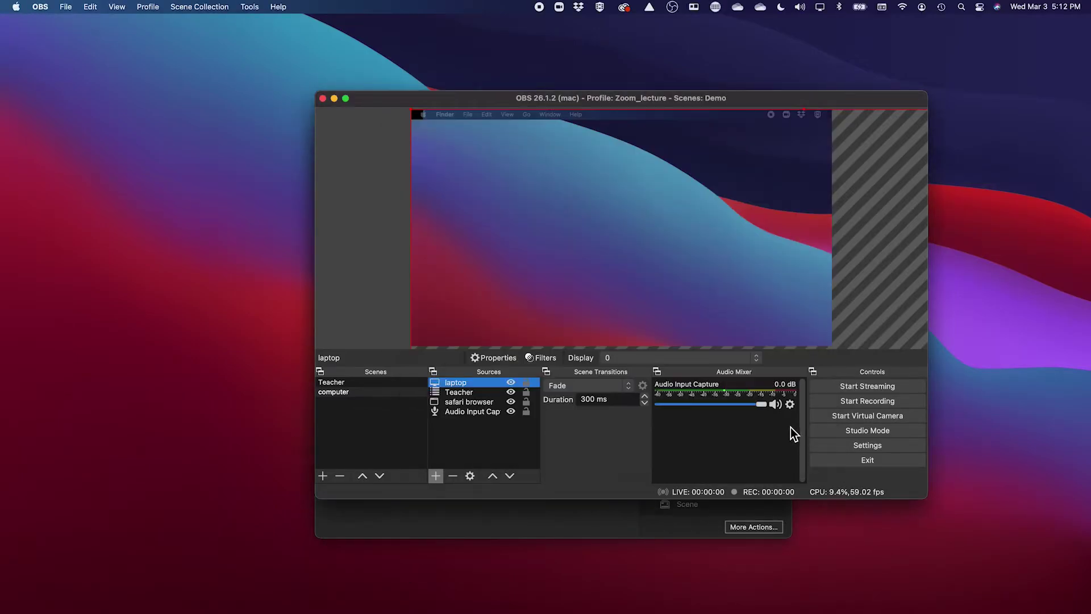
{"action": "left_click", "coordinate": [478, 393]}
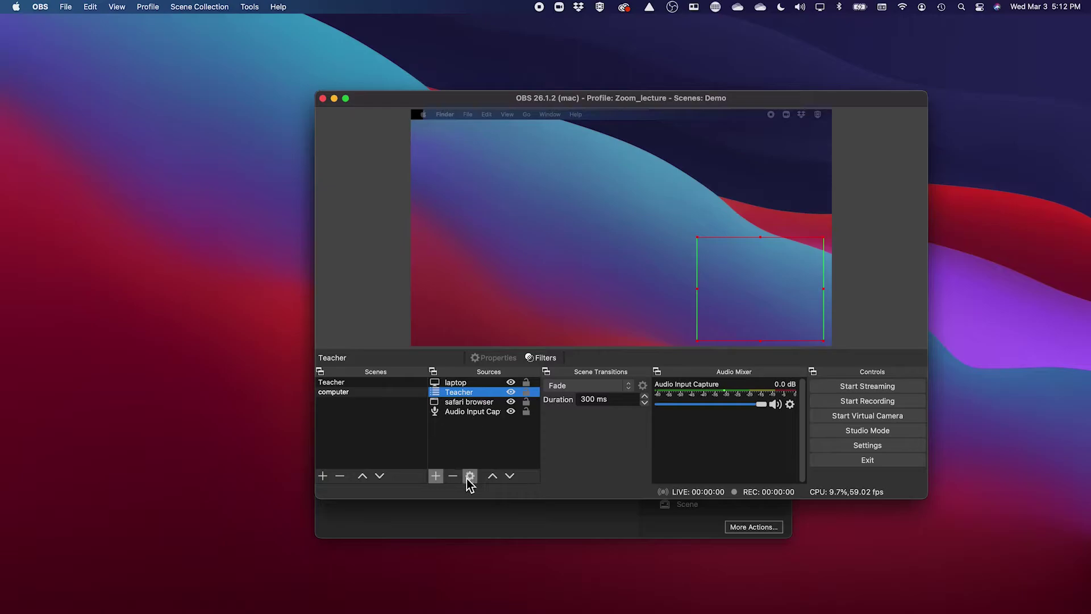
{"action": "left_click", "coordinate": [494, 476]}
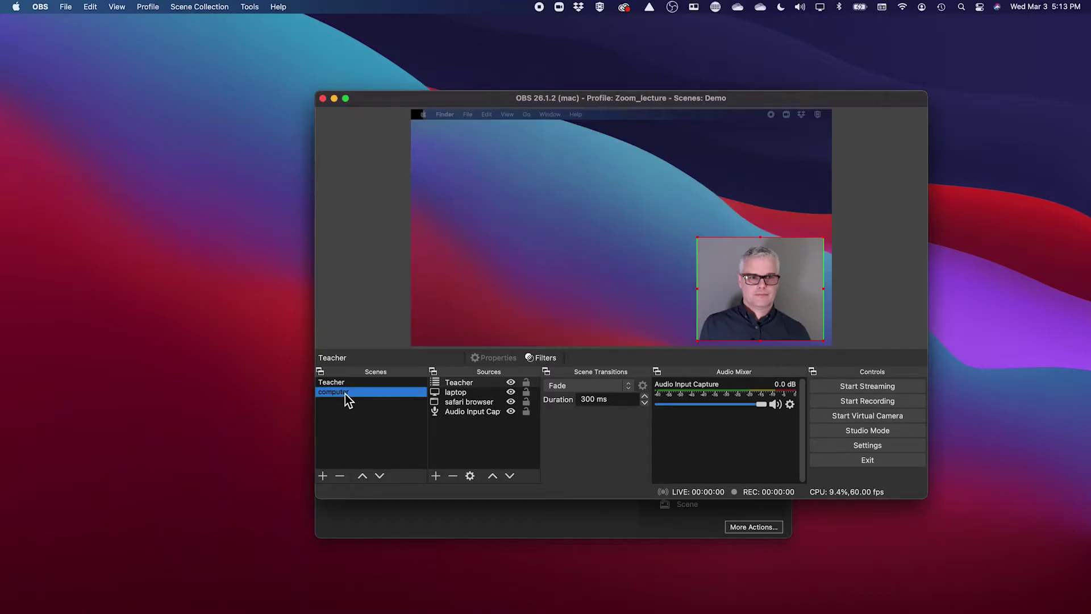
Duplicate the computer scene under the name Tablet.
{"action": "right_click", "coordinate": [346, 393]}
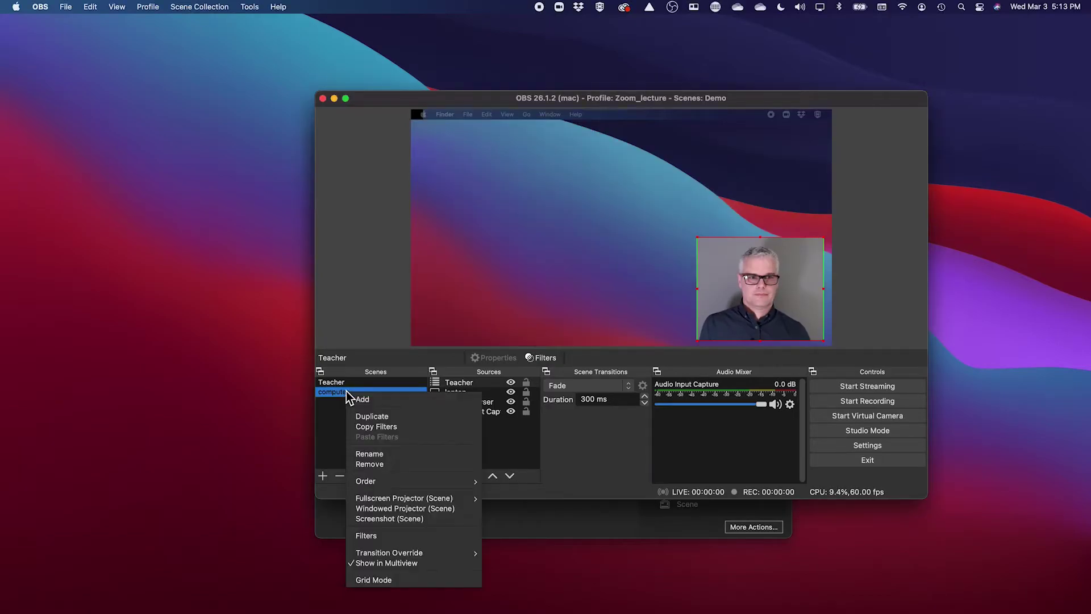
{"action": "left_click", "coordinate": [392, 416]}
{"action": "type", "text": "Tablet"}
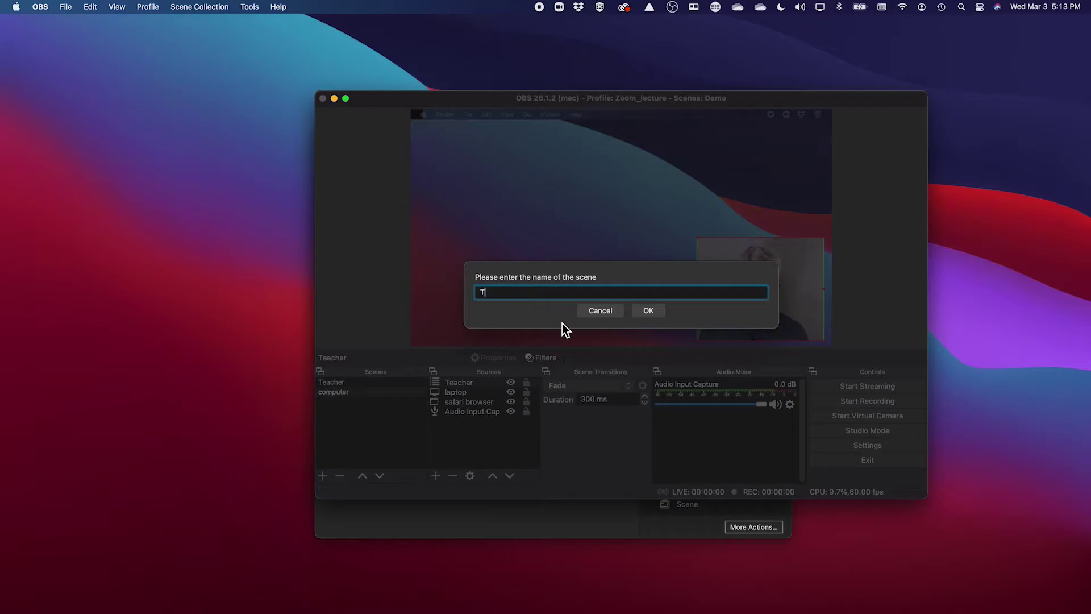
{"action": "key", "text": "Return"}
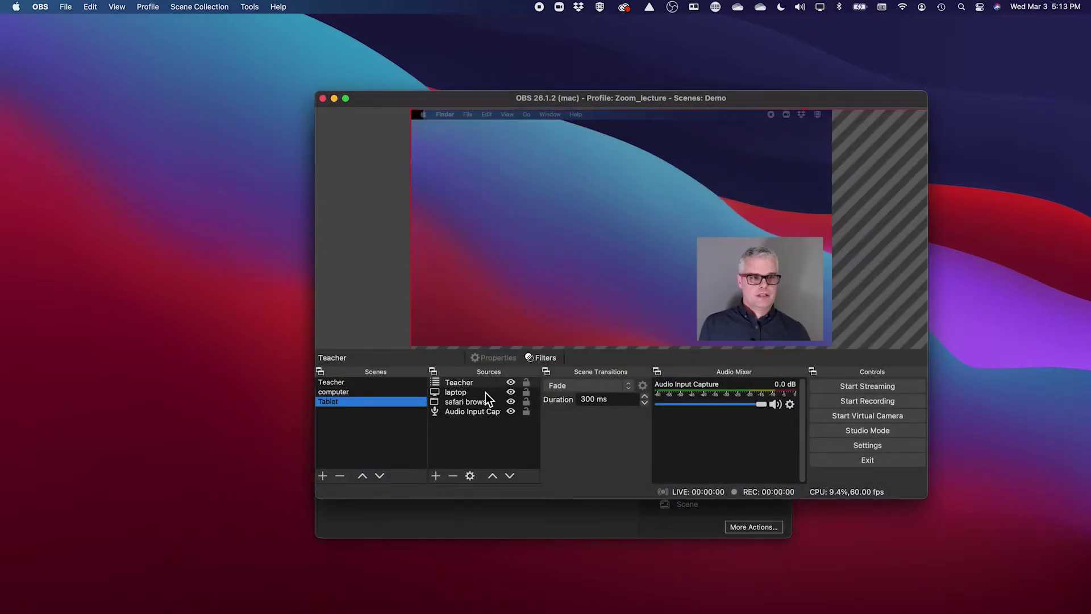
Remove the laptop and safari browser sources from the Tablet scene.
{"action": "left_click", "coordinate": [486, 392]}
{"action": "left_click", "coordinate": [510, 392]}
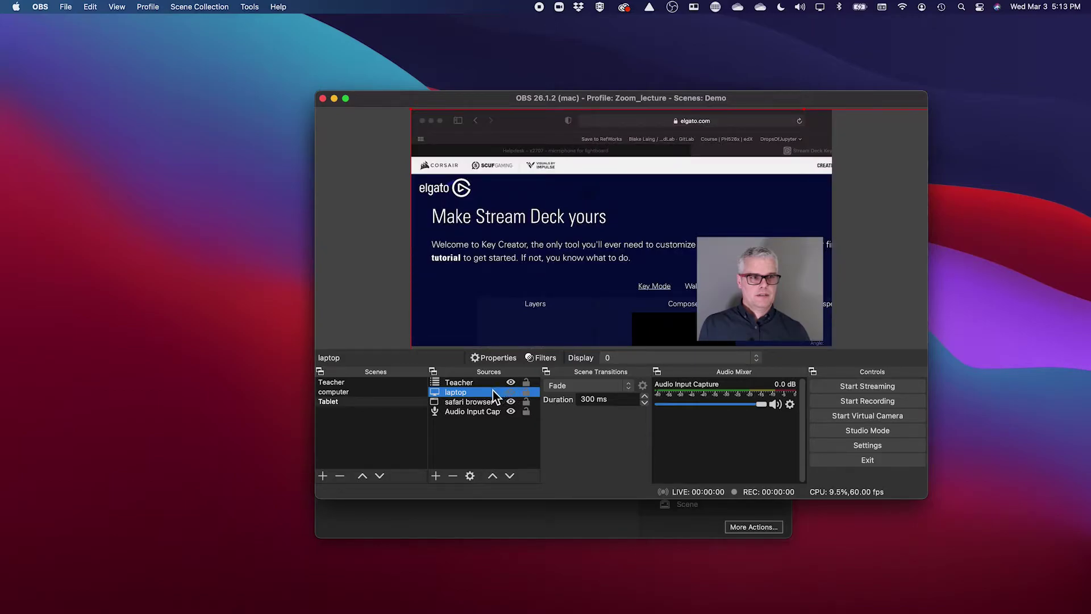
{"action": "right_click", "coordinate": [493, 390]}
{"action": "left_click", "coordinate": [459, 400]}
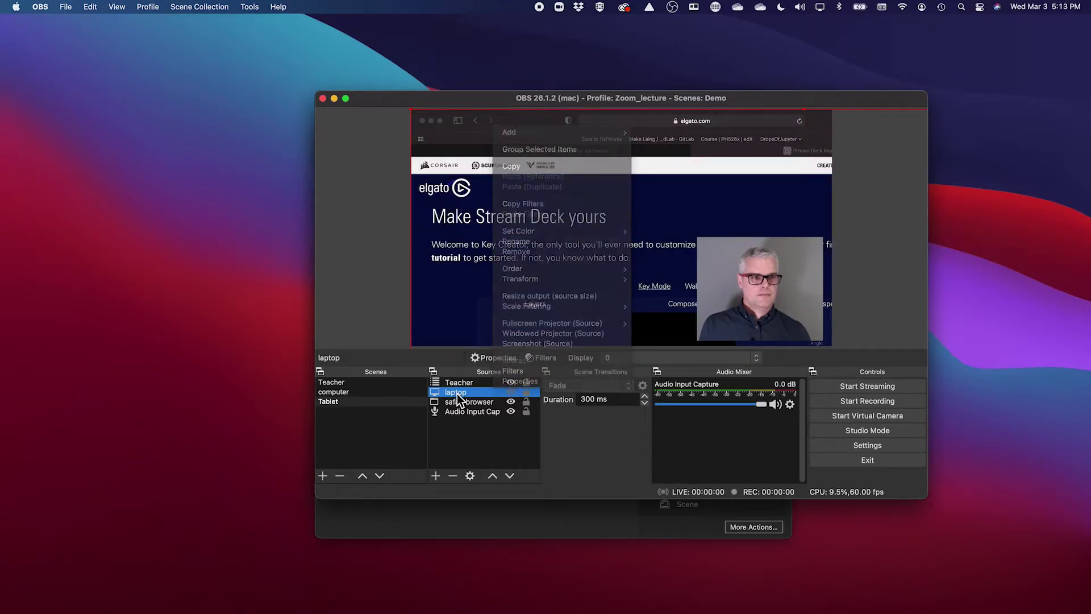
{"action": "left_click", "coordinate": [465, 402], "text": "super"}
{"action": "right_click", "coordinate": [468, 403]}
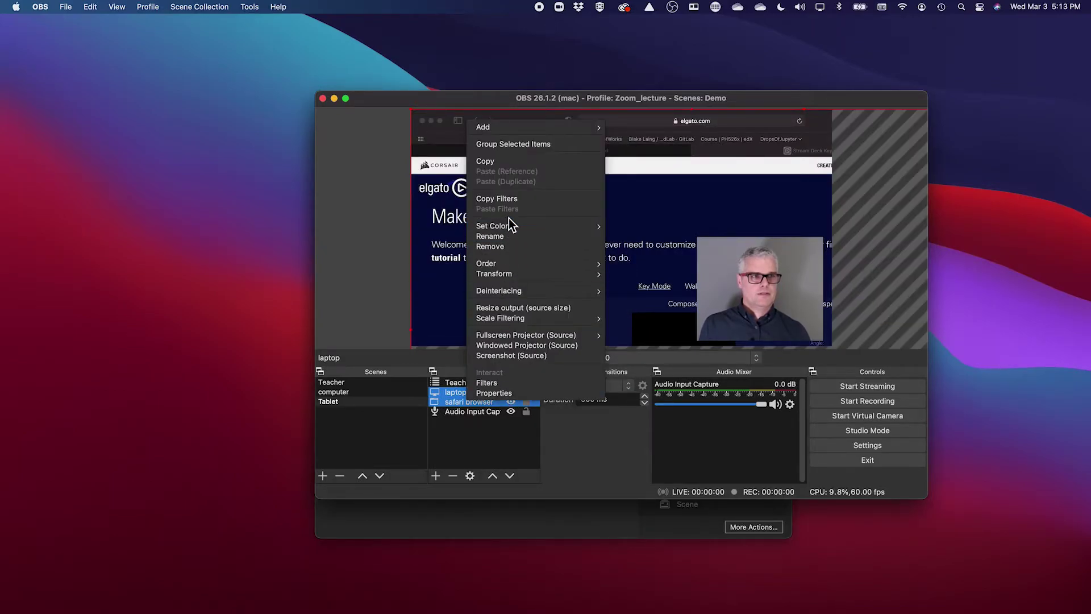
{"action": "left_click", "coordinate": [516, 247]}
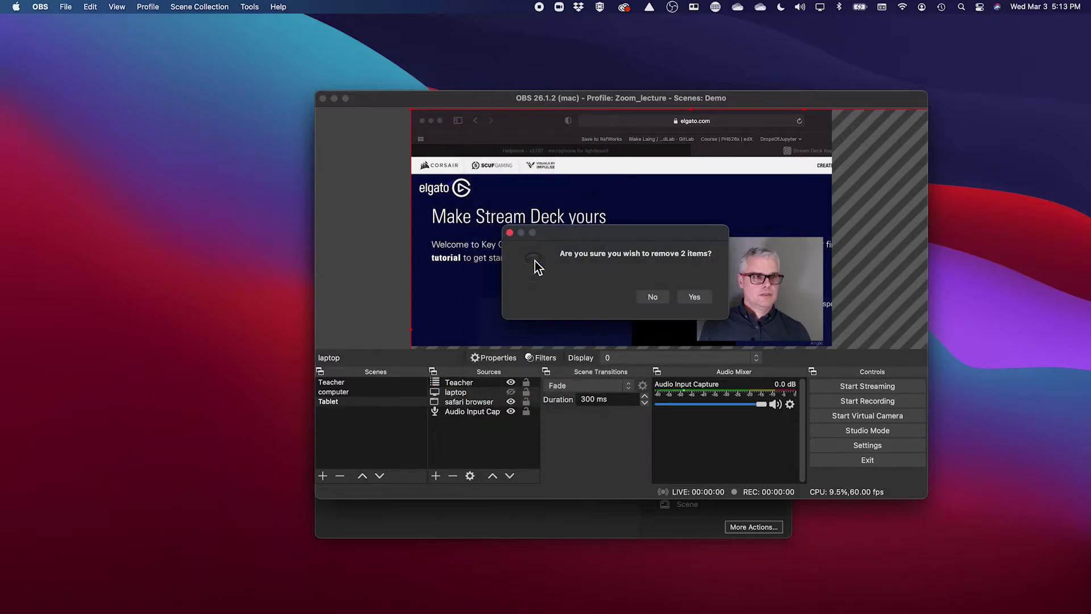
{"action": "left_click", "coordinate": [695, 298]}
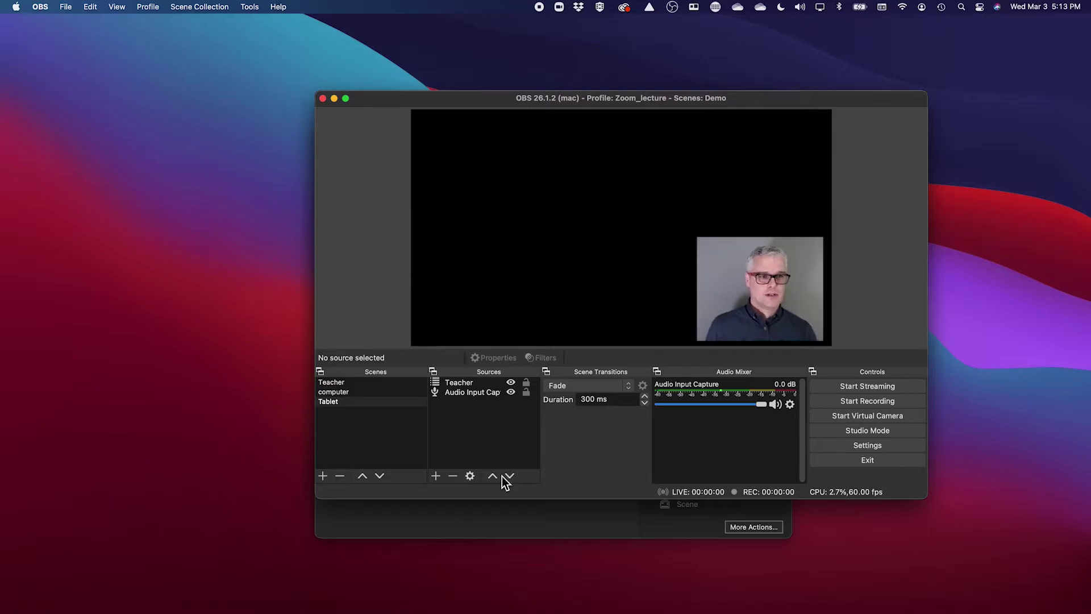
Add a visible video capture device source named iPad to the Tablet scene, using the Thyme device.
{"action": "left_click", "coordinate": [435, 476]}
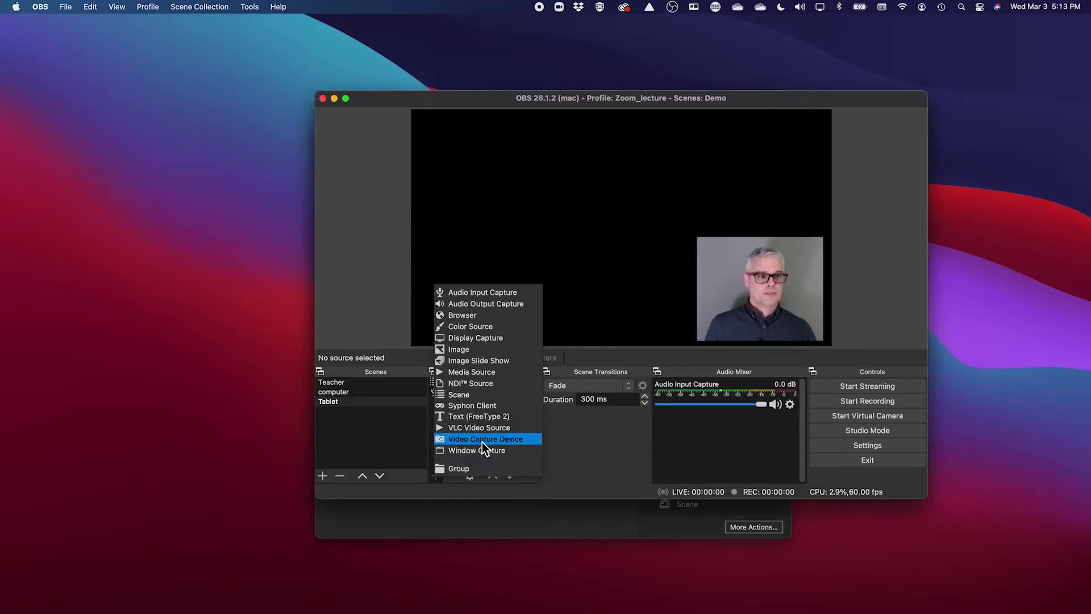
{"action": "left_click", "coordinate": [483, 445]}
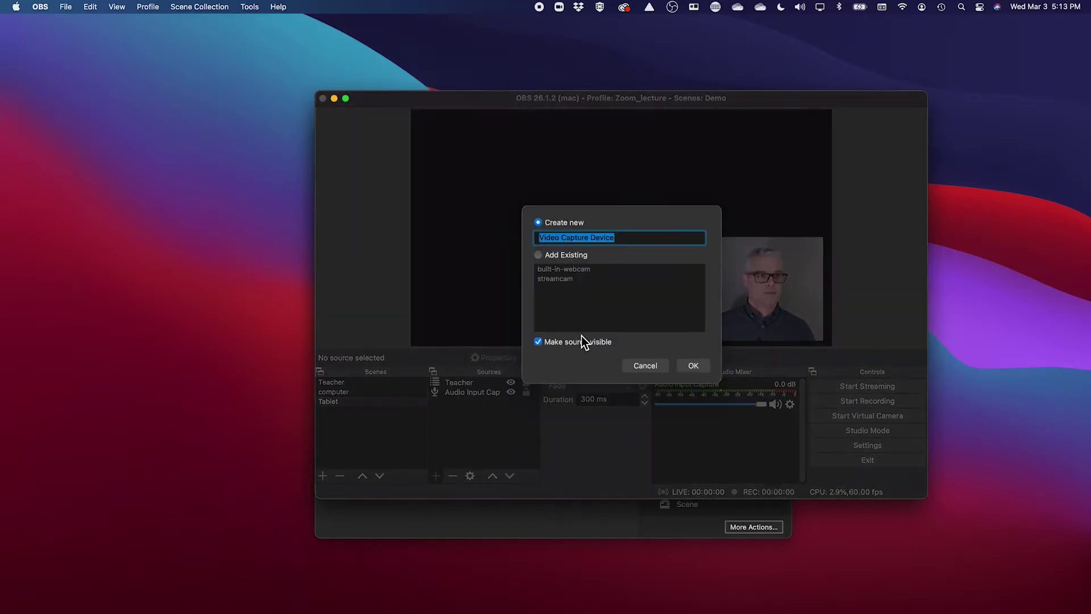
{"action": "left_click", "coordinate": [539, 256]}
{"action": "left_click", "coordinate": [538, 223]}
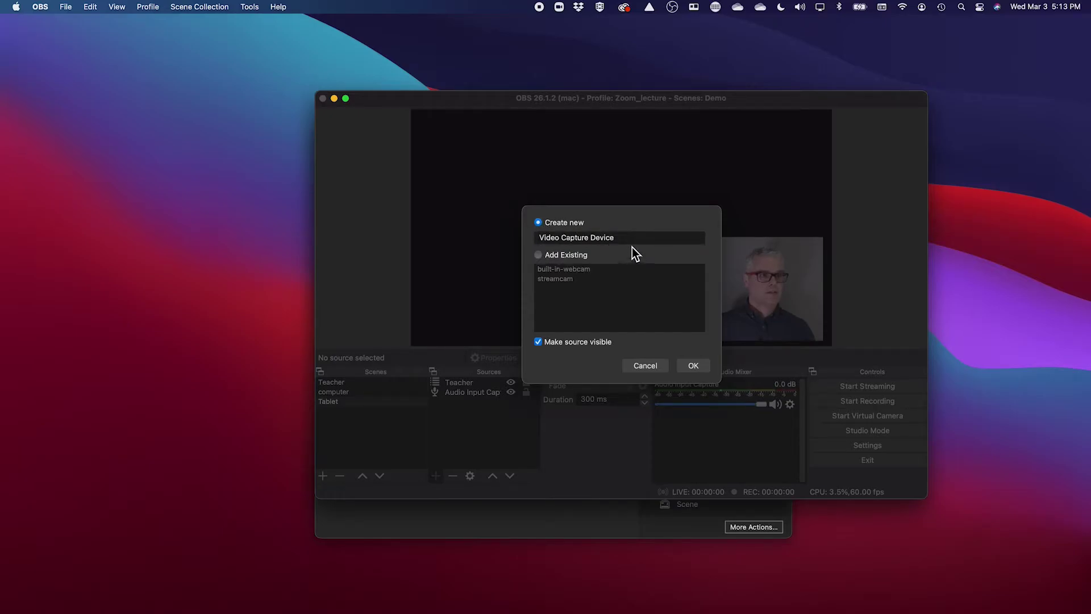
{"action": "key", "text": "Tab"}
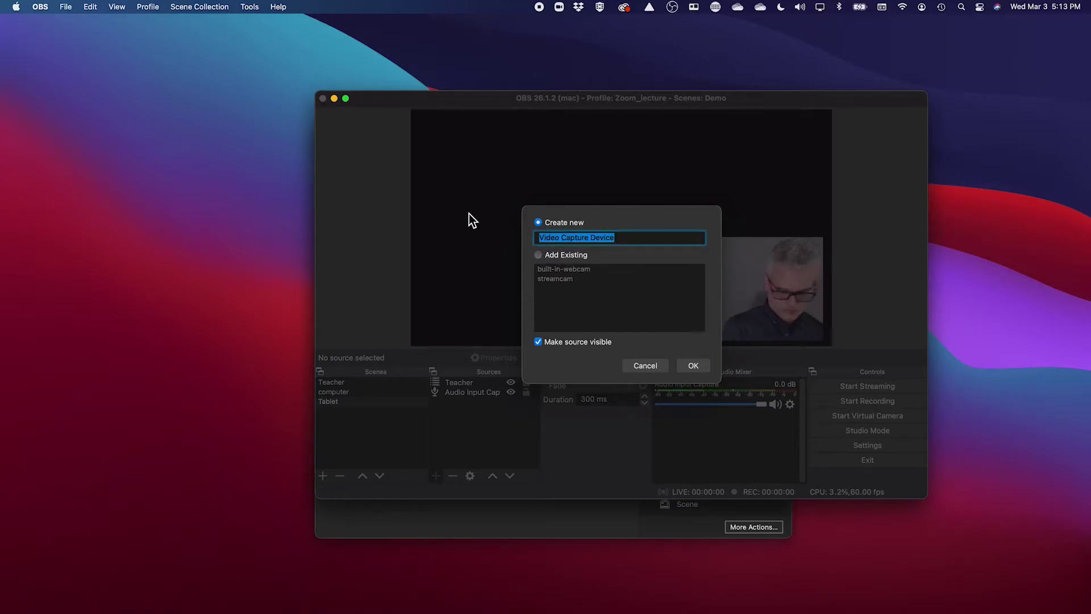
{"action": "type", "text": "ia"}
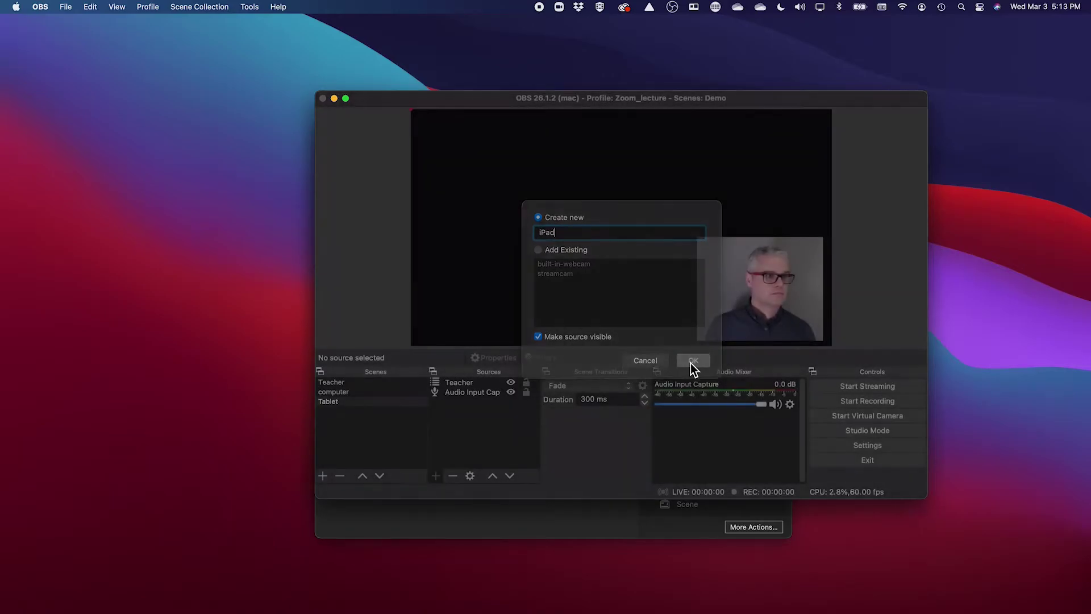
{"action": "left_click", "coordinate": [693, 365]}
{"action": "left_click", "coordinate": [554, 336]}
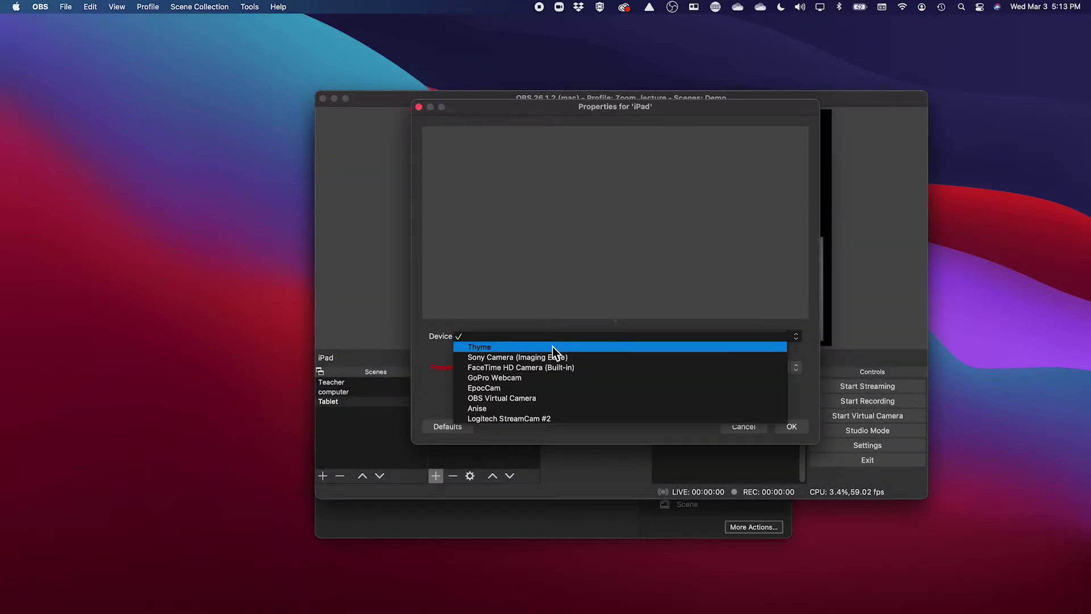
{"action": "left_click", "coordinate": [553, 347]}
{"action": "left_click", "coordinate": [792, 427]}
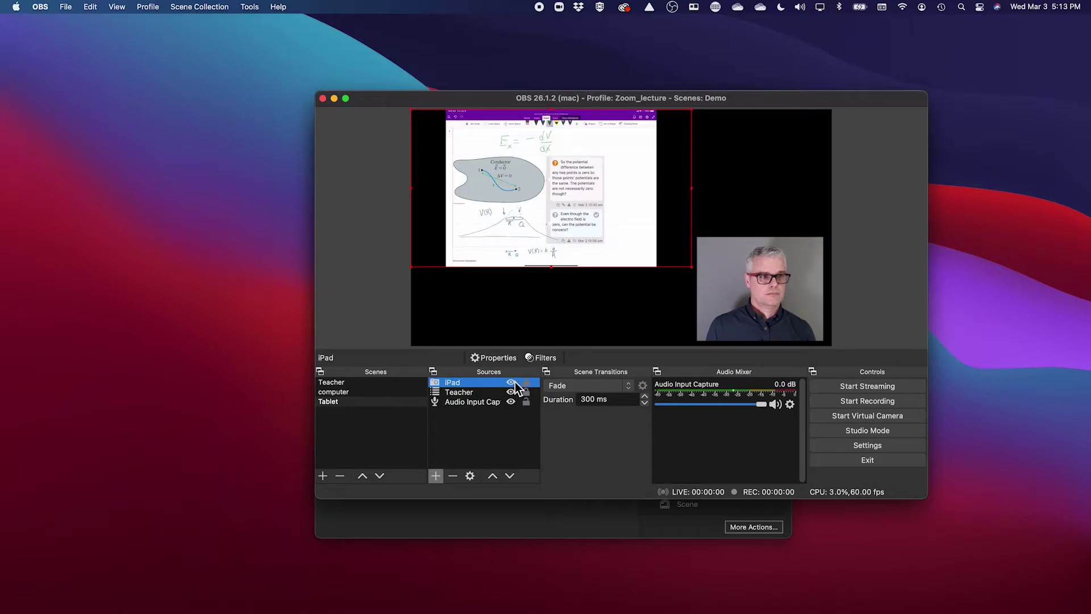
Fit the iPad source to the canvas height against its left edge with the black side bars cropped off, and order Teacher above it.
{"action": "left_click", "coordinate": [693, 264]}
{"action": "left_click", "coordinate": [646, 248]}
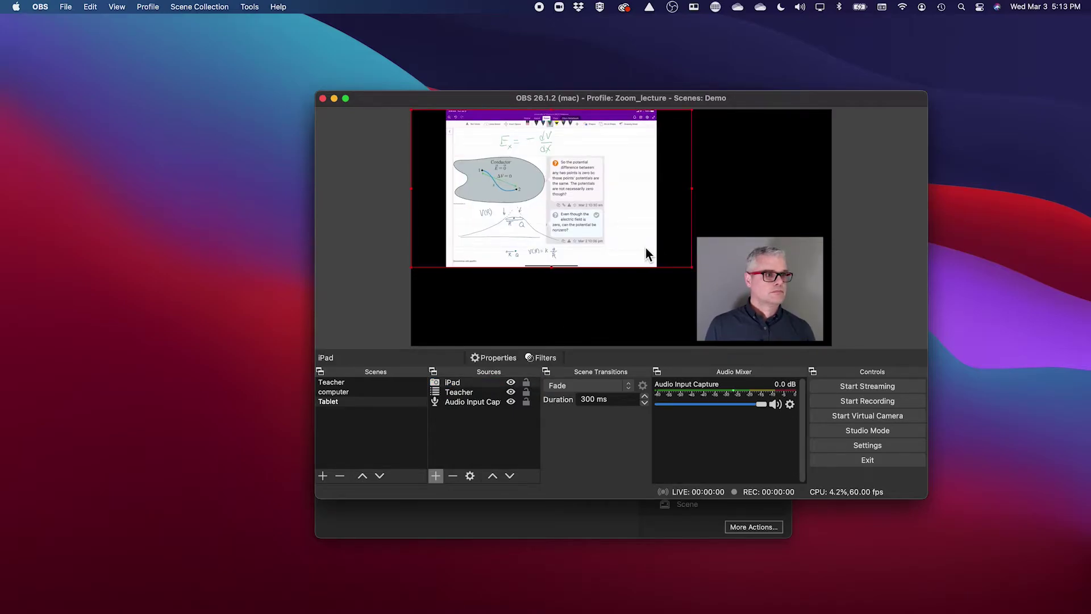
{"action": "left_click_drag", "start_coordinate": [686, 265], "coordinate": [778, 340]}
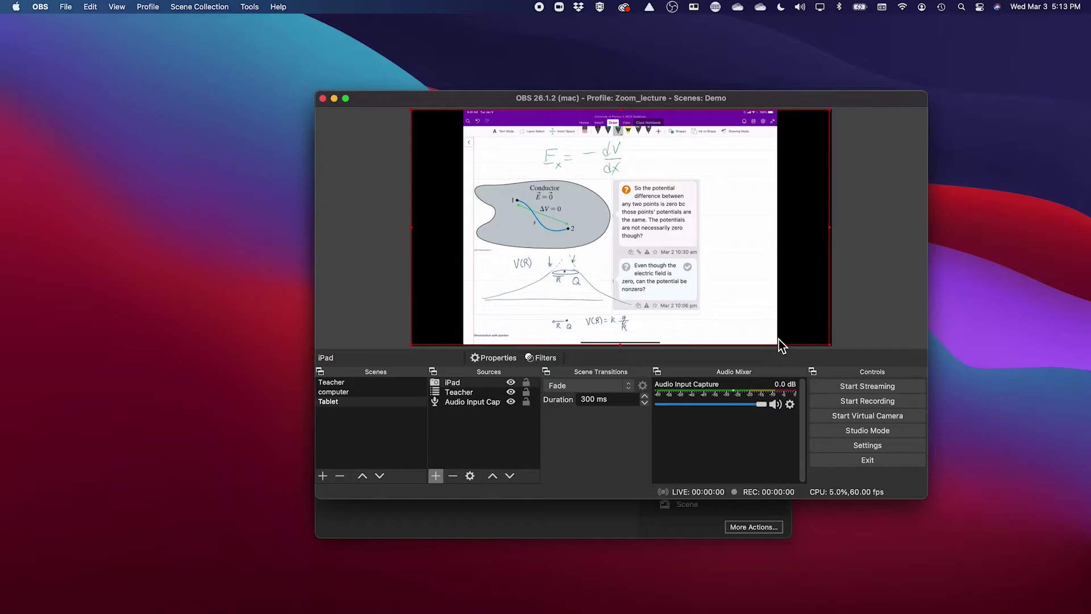
{"action": "right_click", "coordinate": [412, 228]}
{"action": "left_click", "coordinate": [421, 216]}
{"action": "left_click_drag", "start_coordinate": [412, 227], "coordinate": [446, 224]}
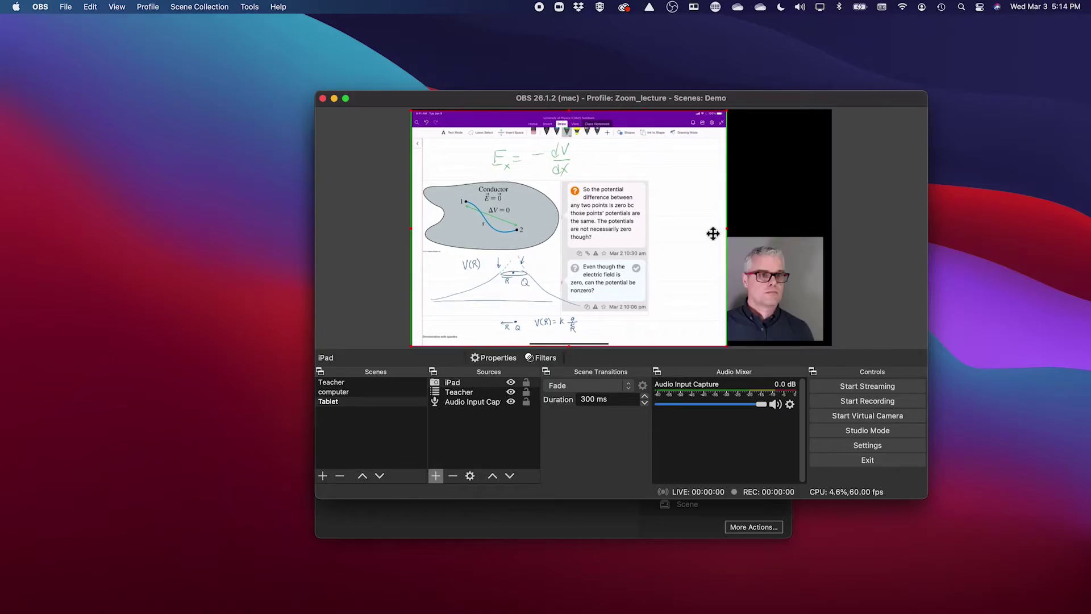
{"action": "left_click", "coordinate": [766, 251]}
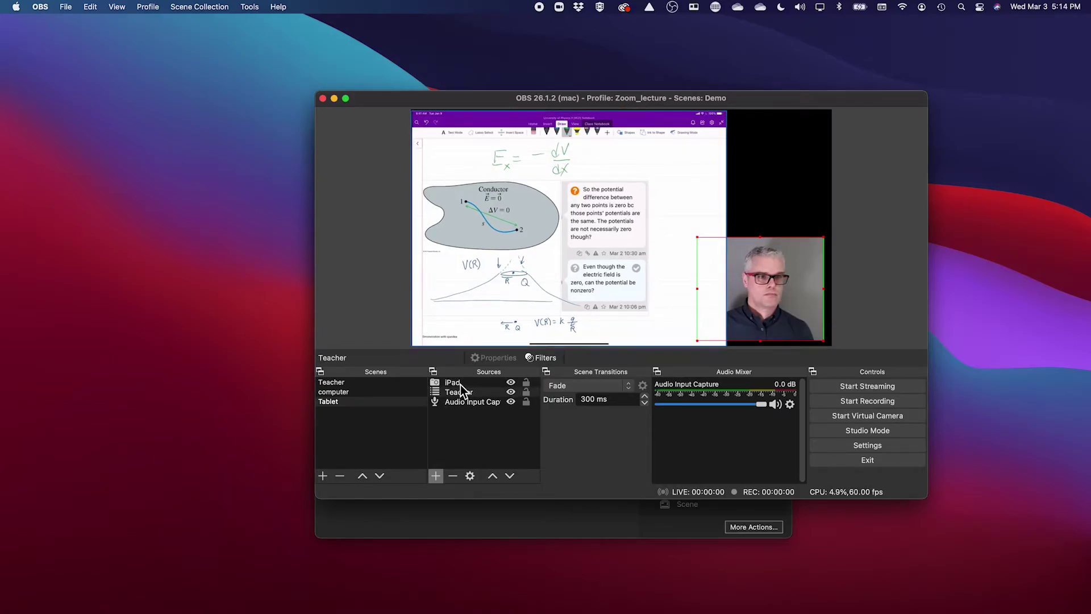
{"action": "left_click", "coordinate": [492, 475]}
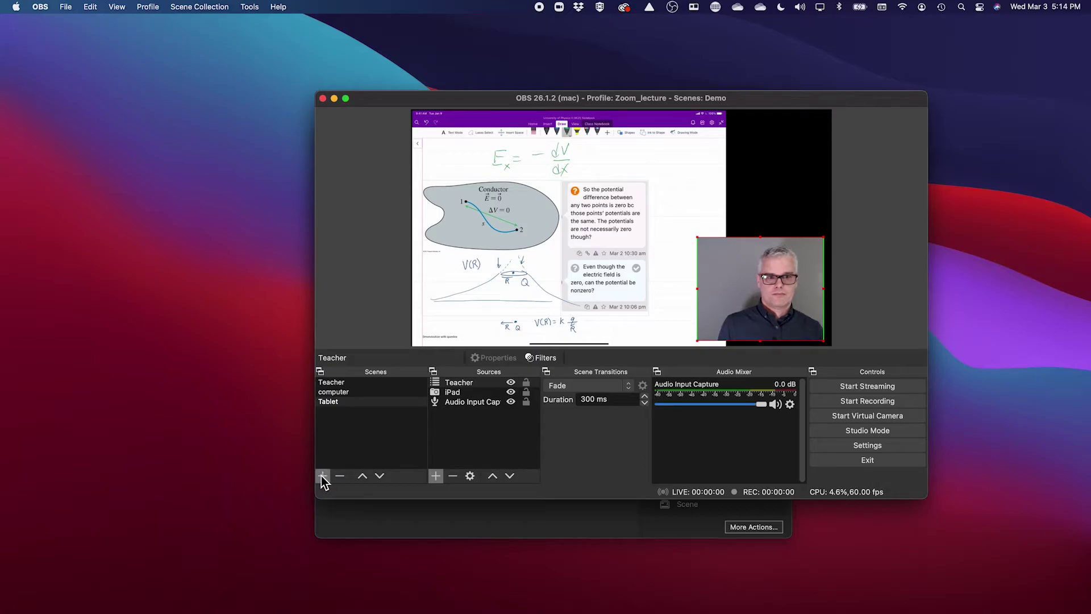
Duplicate the computer scene under the name Demonstration.
{"action": "left_click", "coordinate": [338, 394]}
{"action": "right_click", "coordinate": [337, 397]}
{"action": "left_click", "coordinate": [384, 421]}
{"action": "type", "text": "Demonstration"}
{"action": "key", "text": "Return"}
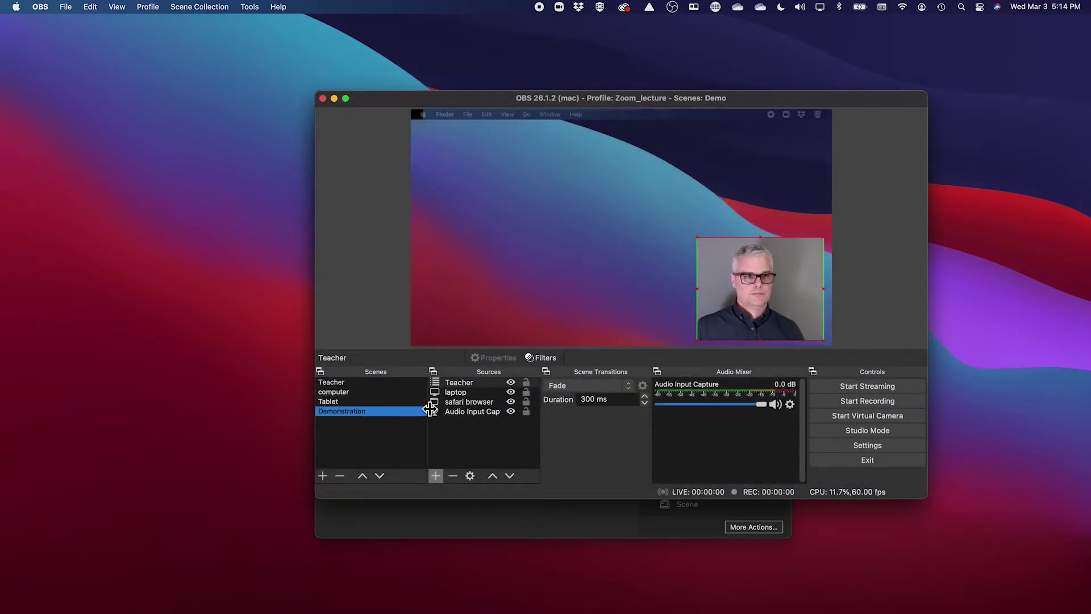
Remove the laptop and safari browser sources from the Demonstration scene.
{"action": "left_click", "coordinate": [474, 393]}
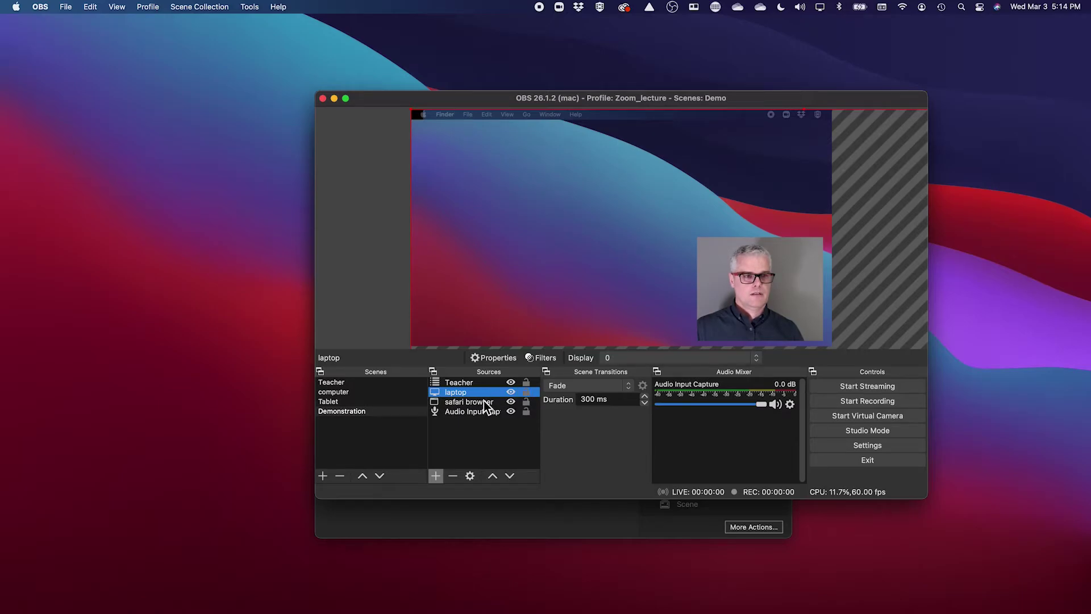
{"action": "left_click", "coordinate": [484, 400], "text": "shift"}
{"action": "right_click", "coordinate": [484, 401]}
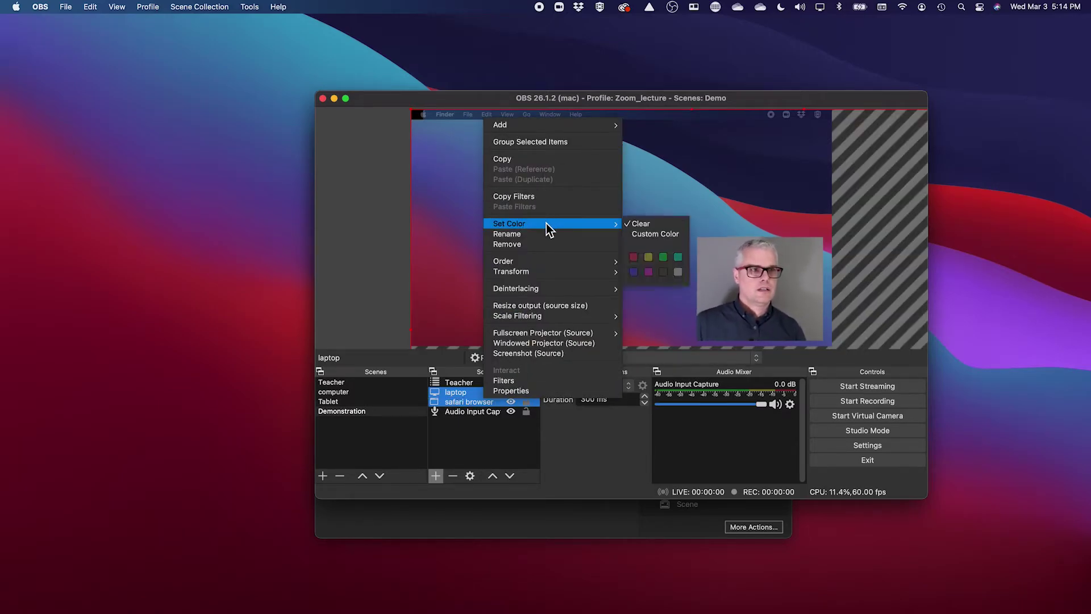
{"action": "mouse_move", "coordinate": [528, 257]}
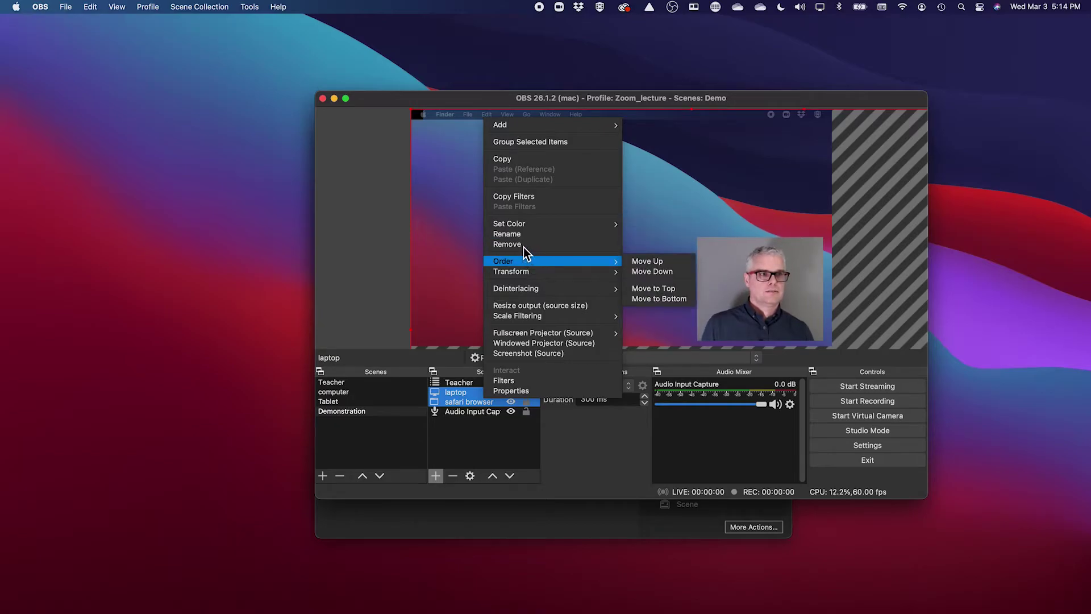
{"action": "left_click", "coordinate": [520, 247]}
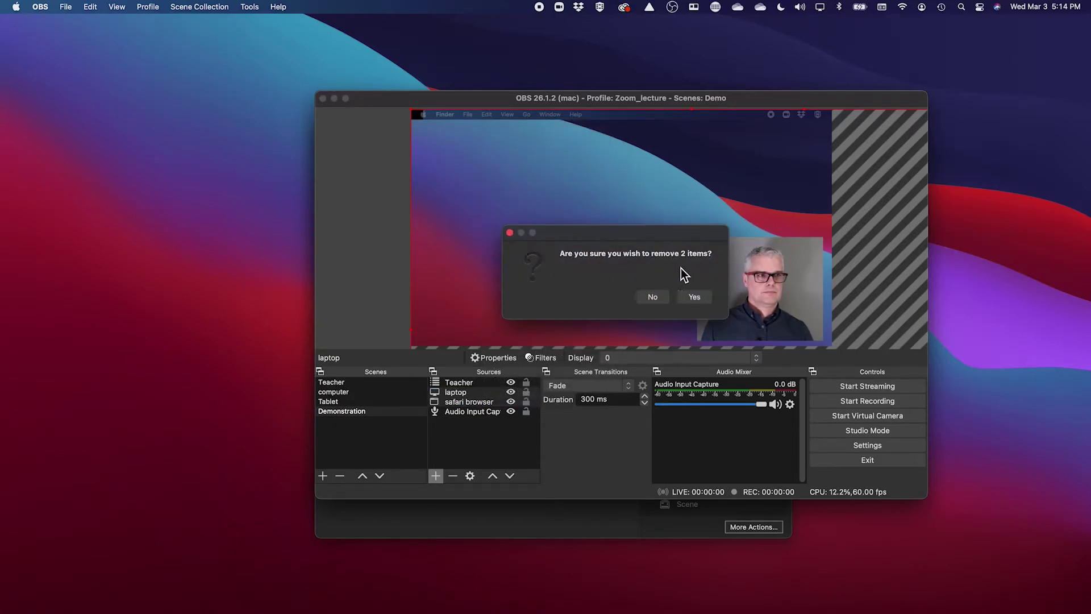
{"action": "left_click", "coordinate": [694, 297]}
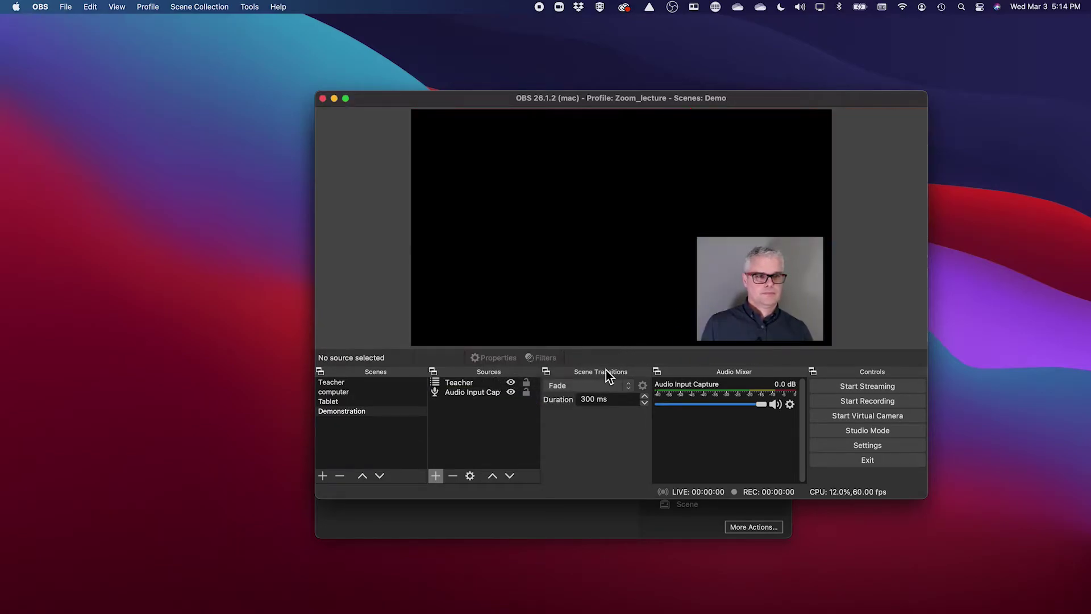
Add a visible window capture source named Pasco experiment to the Demonstration scene.
{"action": "left_click", "coordinate": [436, 475]}
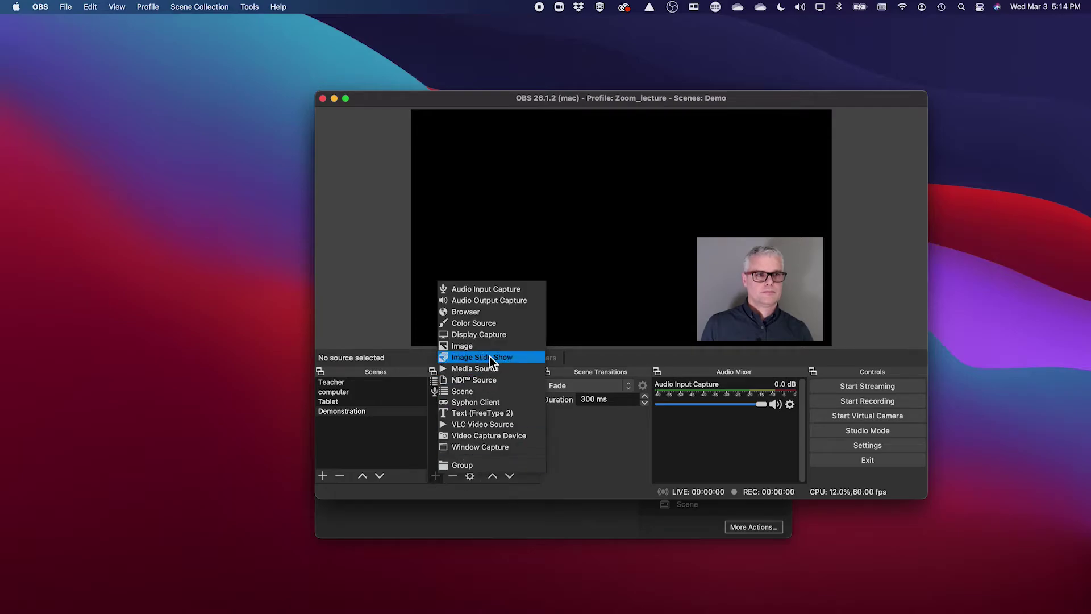
{"action": "left_click", "coordinate": [489, 446]}
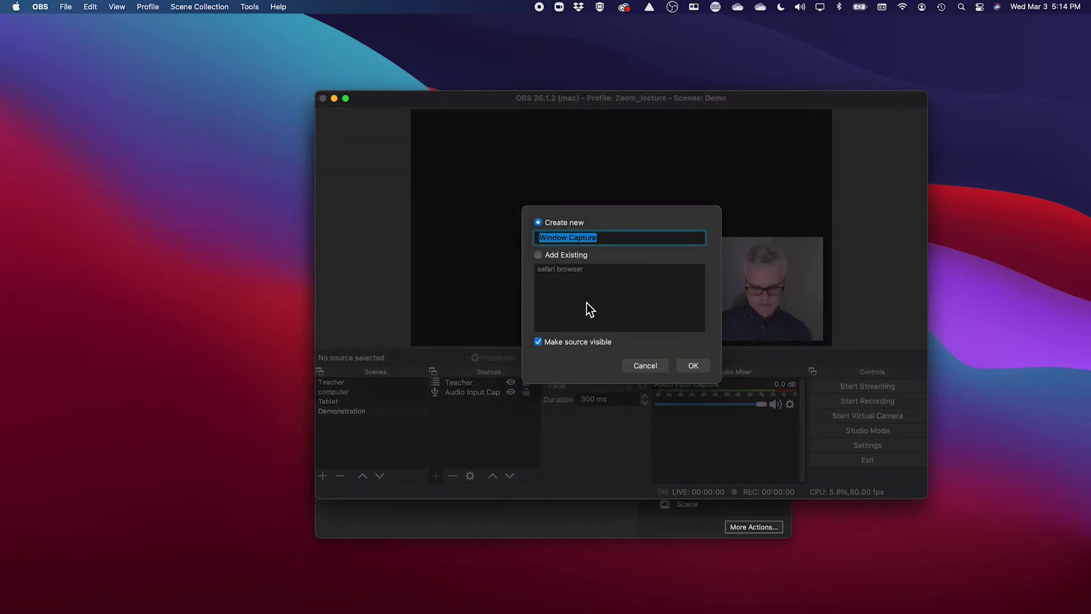
{"action": "type", "text": "p"}
{"action": "key", "text": "BackSpace"}
{"action": "type", "text": "Pa"}
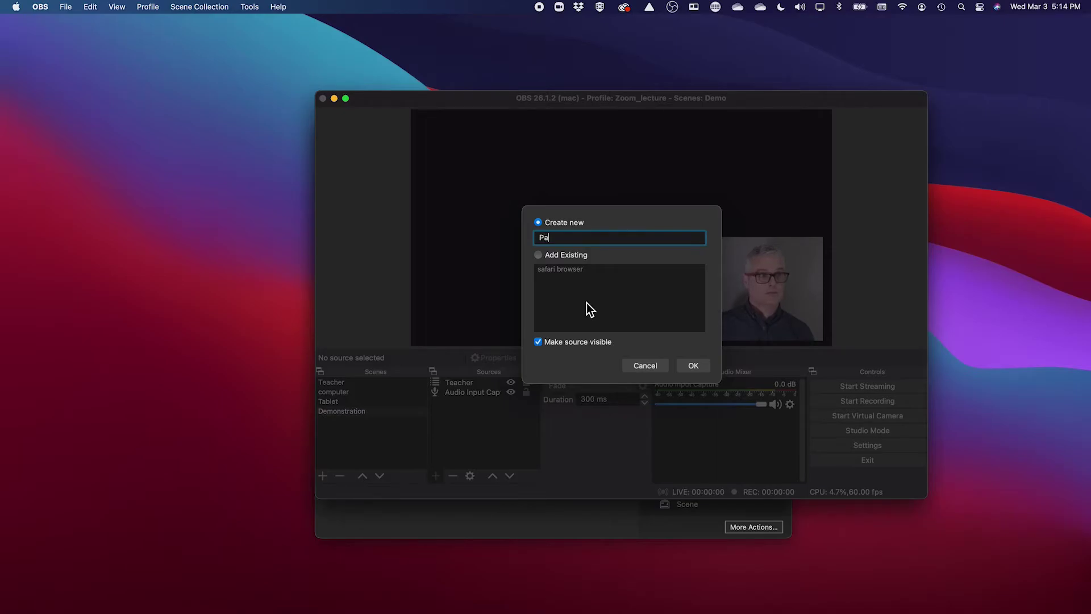
{"action": "type", "text": "sco experiment"}
{"action": "left_click", "coordinate": [694, 366]}
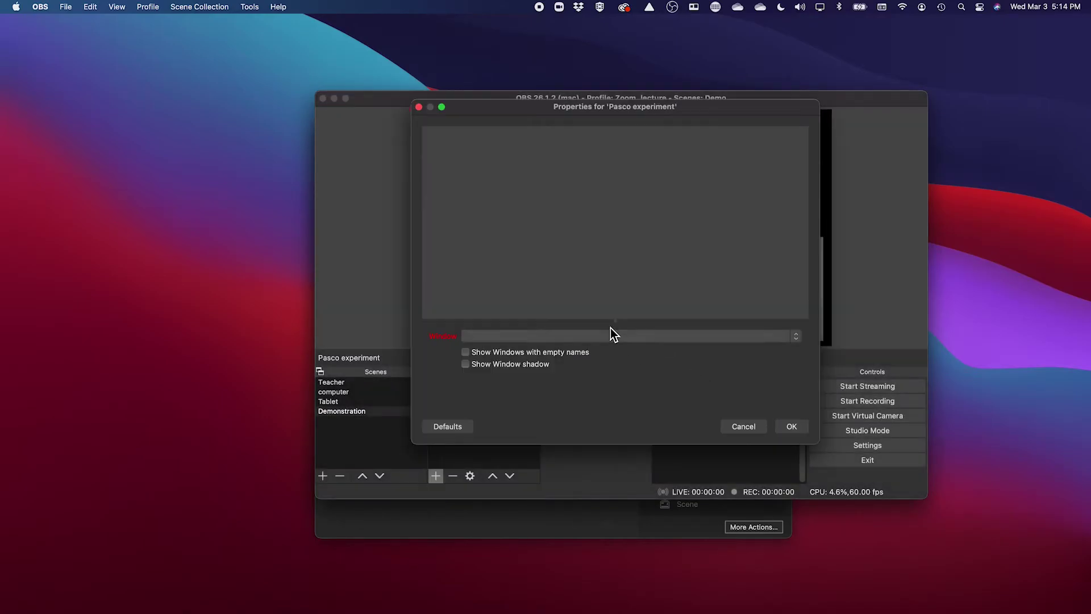
Set the Pasco experiment source to capture the PASCO Capstone window AdiabaticGasLawApparatus.cap.
{"action": "left_click", "coordinate": [531, 268]}
{"action": "left_click", "coordinate": [536, 252]}
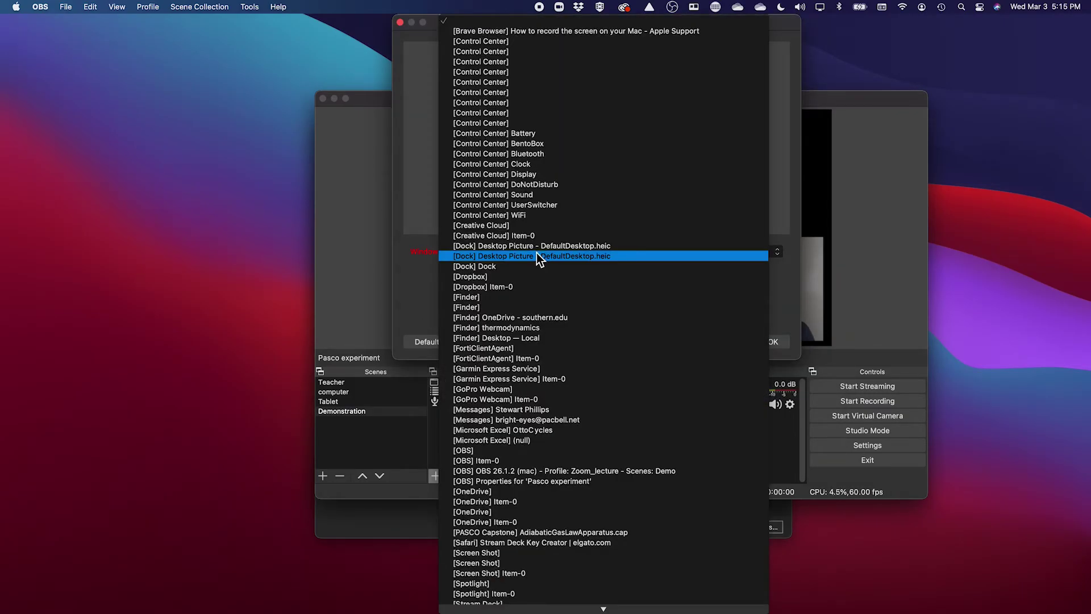
{"action": "scroll", "coordinate": [540, 334], "scroll_direction": "down", "scroll_amount": 5}
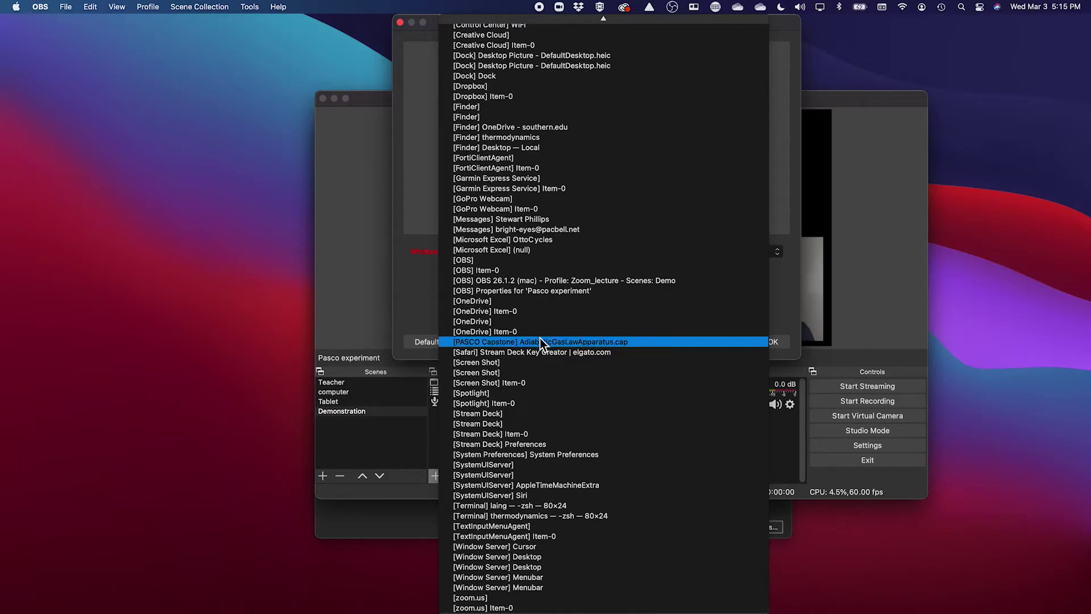
{"action": "left_click", "coordinate": [540, 340]}
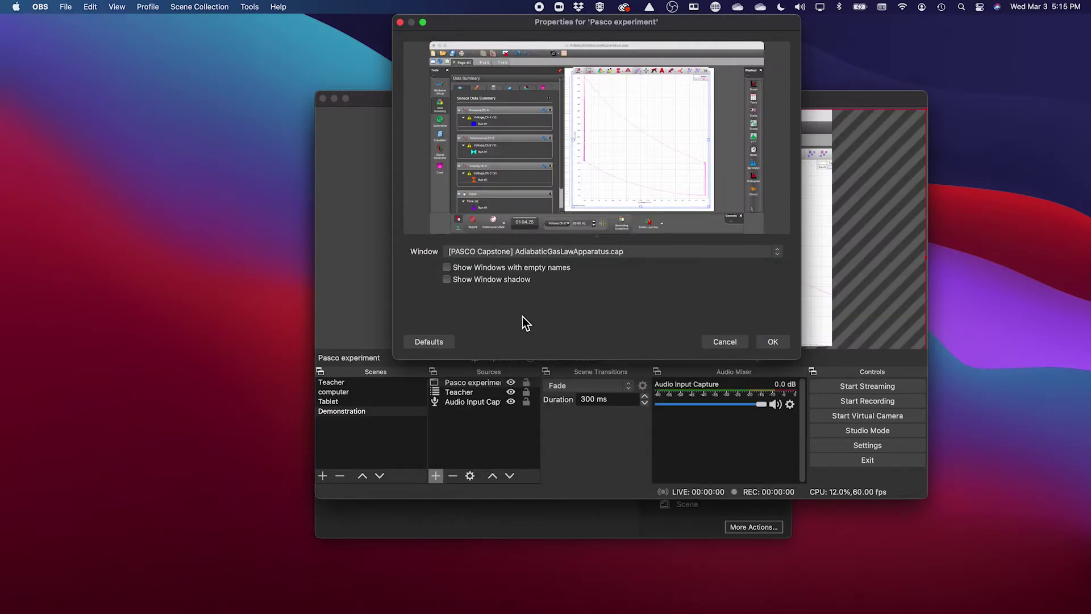
{"action": "left_click", "coordinate": [772, 339]}
Order Teacher above the Pasco experiment source and shrink it slightly into the canvas's upper-right corner.
{"action": "left_click_drag", "start_coordinate": [786, 228], "coordinate": [772, 173]}
{"action": "left_click_drag", "start_coordinate": [707, 214], "coordinate": [712, 200]}
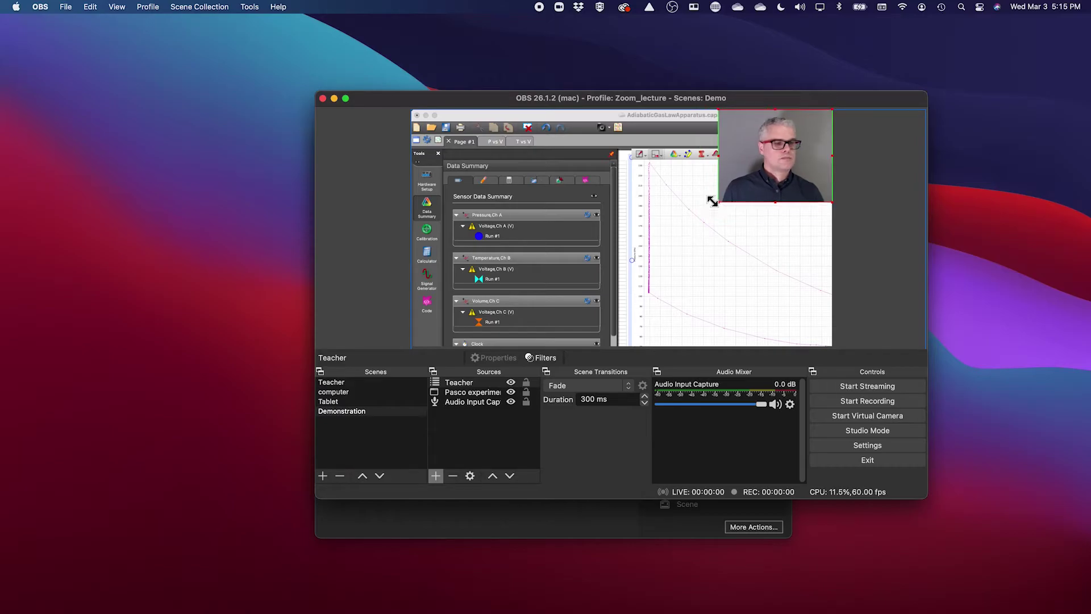
Add a visible video capture device source named iPhone epoccam to the Demonstration scene, using the EpocCam device.
{"action": "left_click", "coordinate": [435, 476]}
{"action": "left_click", "coordinate": [484, 439]}
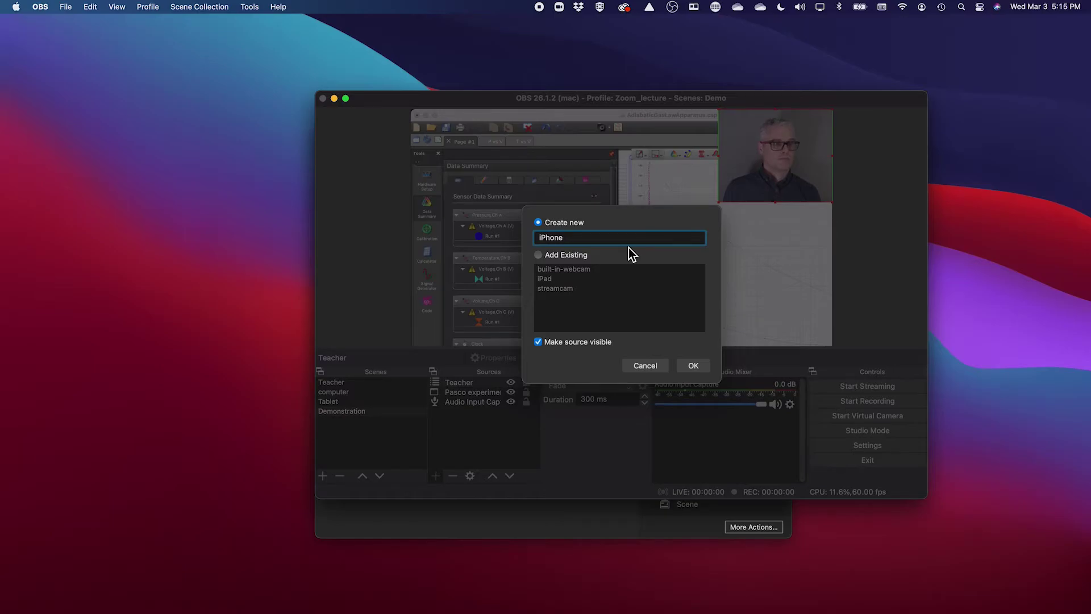
{"action": "type", "text": "iPhone epoccam"}
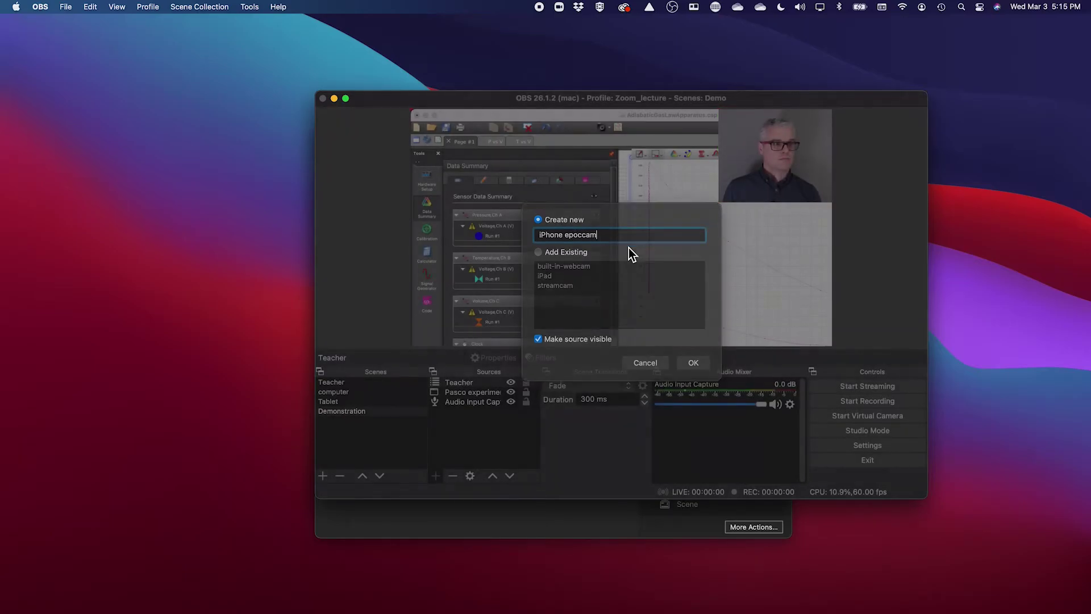
{"action": "key", "text": "Return"}
{"action": "left_click", "coordinate": [534, 337]}
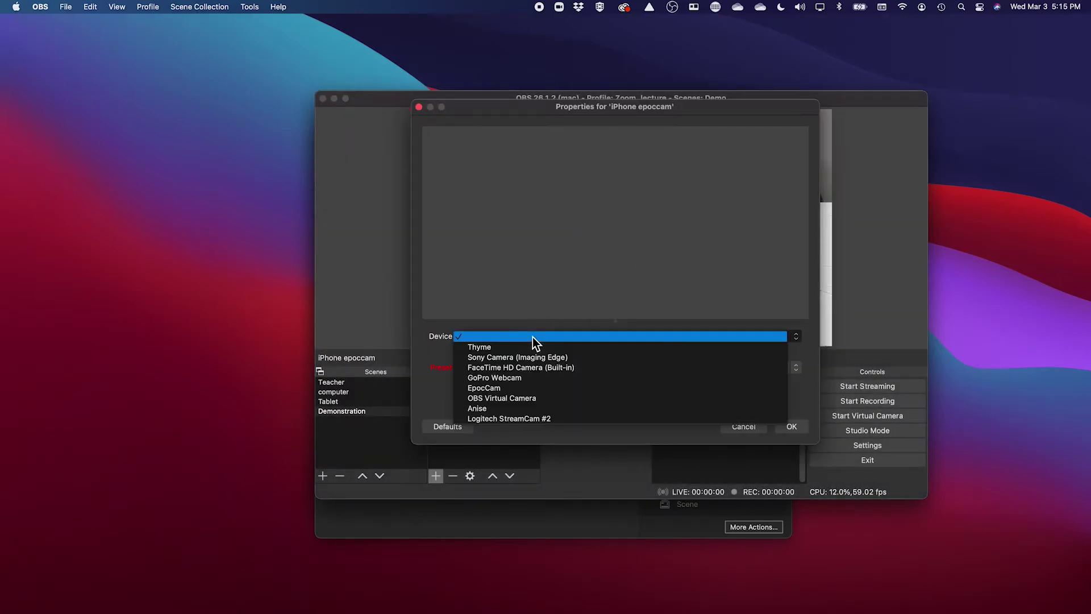
{"action": "left_click", "coordinate": [551, 390]}
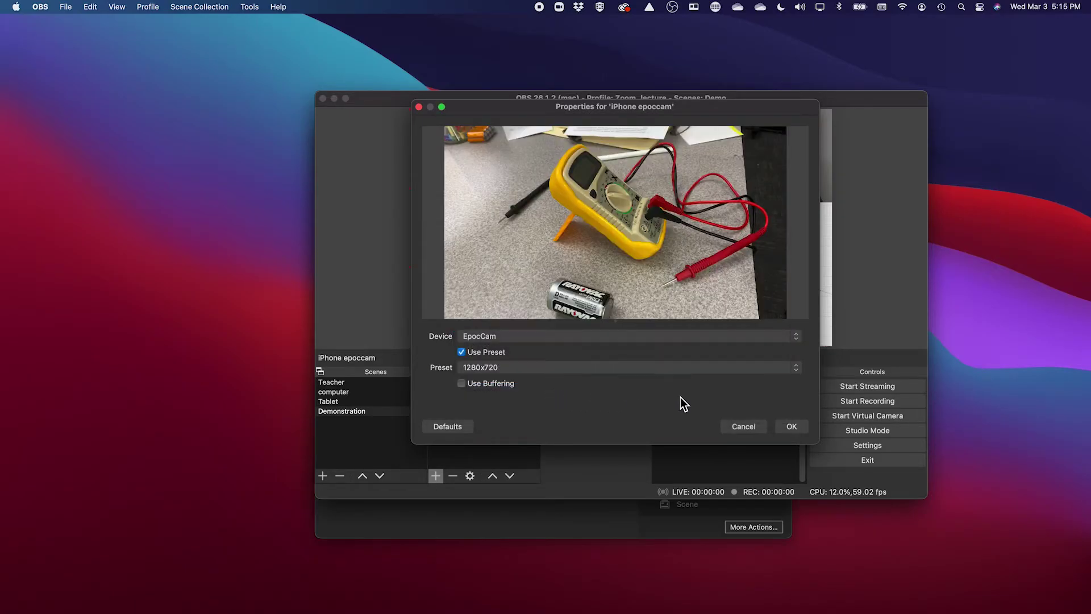
{"action": "left_click", "coordinate": [790, 424]}
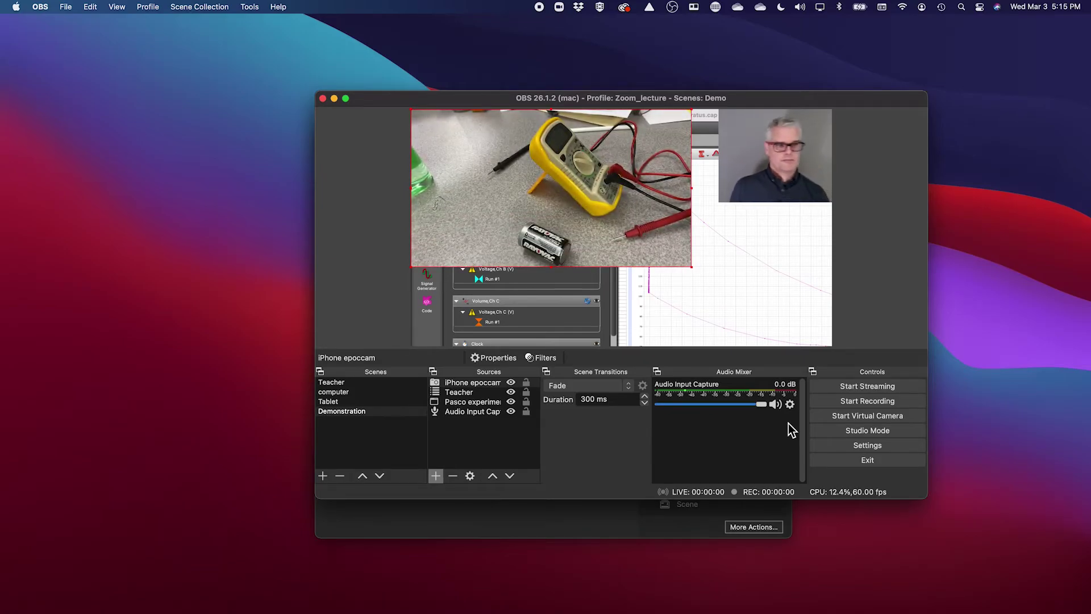
Shrink the iPhone epoccam source in the canvas's upper-left corner so it no longer reaches the Teacher picture.
{"action": "right_click", "coordinate": [690, 191]}
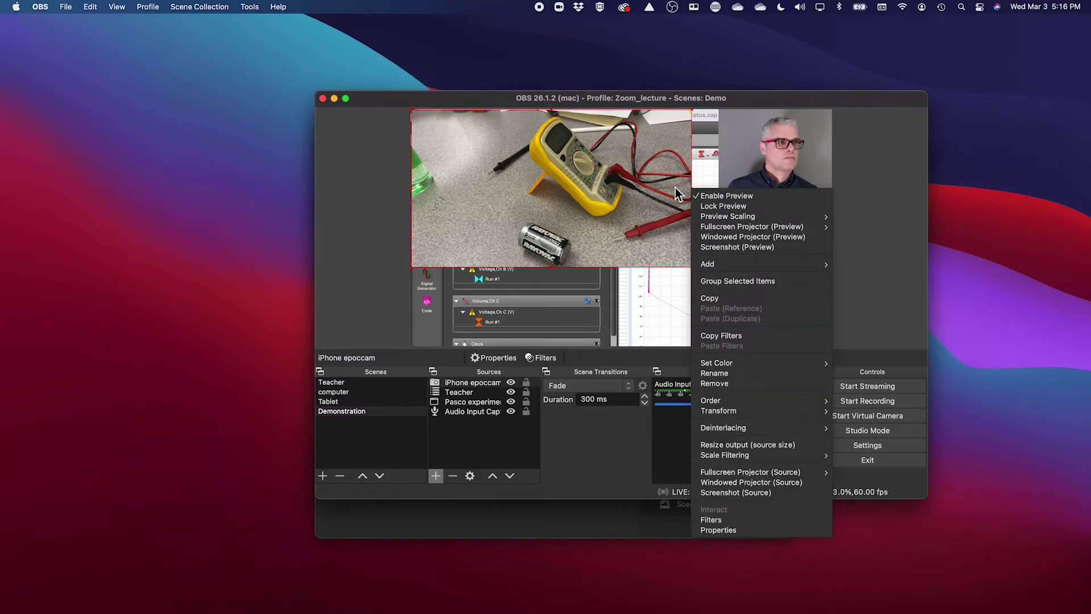
{"action": "left_click", "coordinate": [637, 191]}
{"action": "left_click_drag", "start_coordinate": [691, 265], "coordinate": [573, 178]}
Add a visible video capture device source named sony camera, using the Sony Camera (Imaging Edge) device.
{"action": "left_click", "coordinate": [435, 476]}
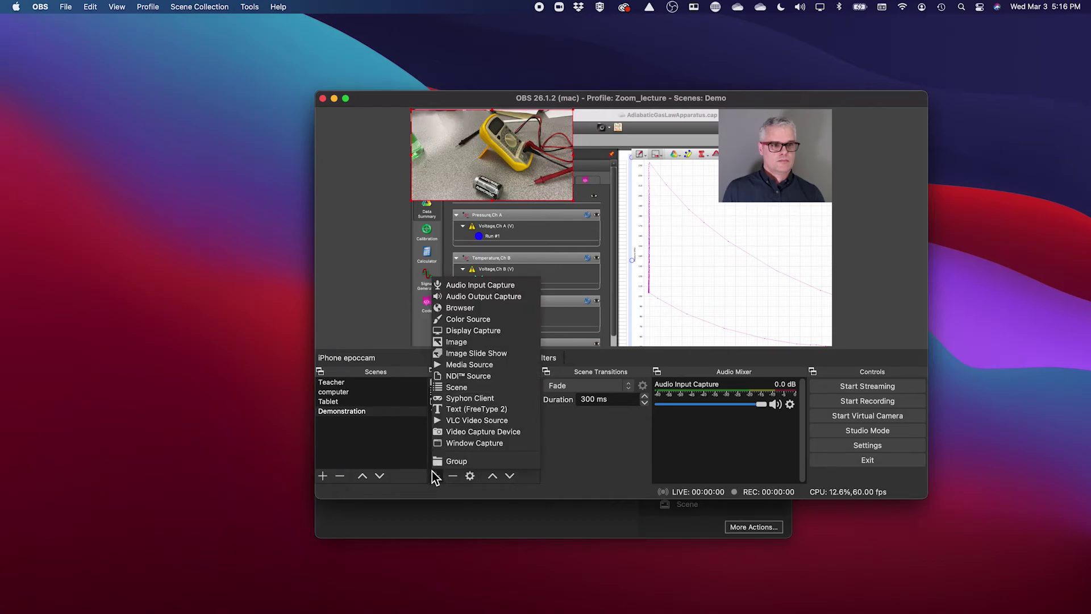
{"action": "left_click", "coordinate": [488, 434]}
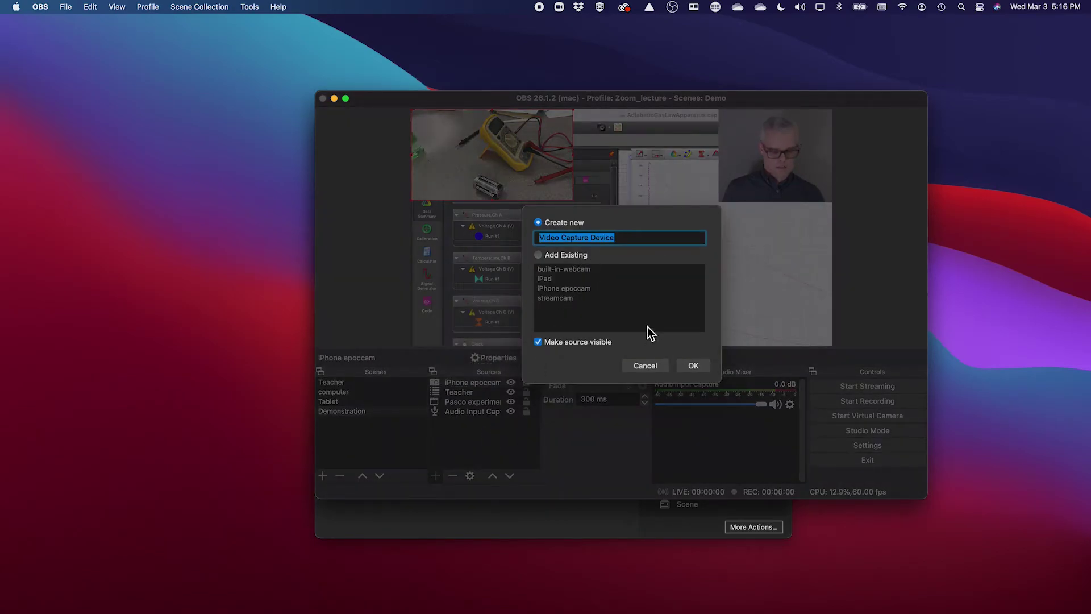
{"action": "type", "text": "sony camera"}
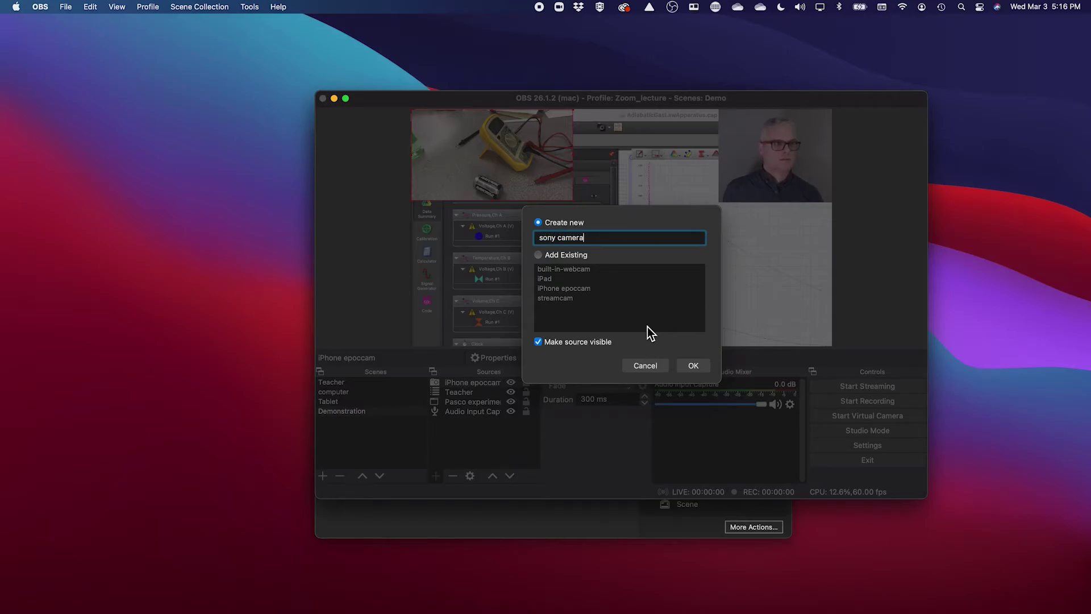
{"action": "key", "text": "Return"}
{"action": "left_click", "coordinate": [600, 338]}
{"action": "left_click", "coordinate": [585, 357]}
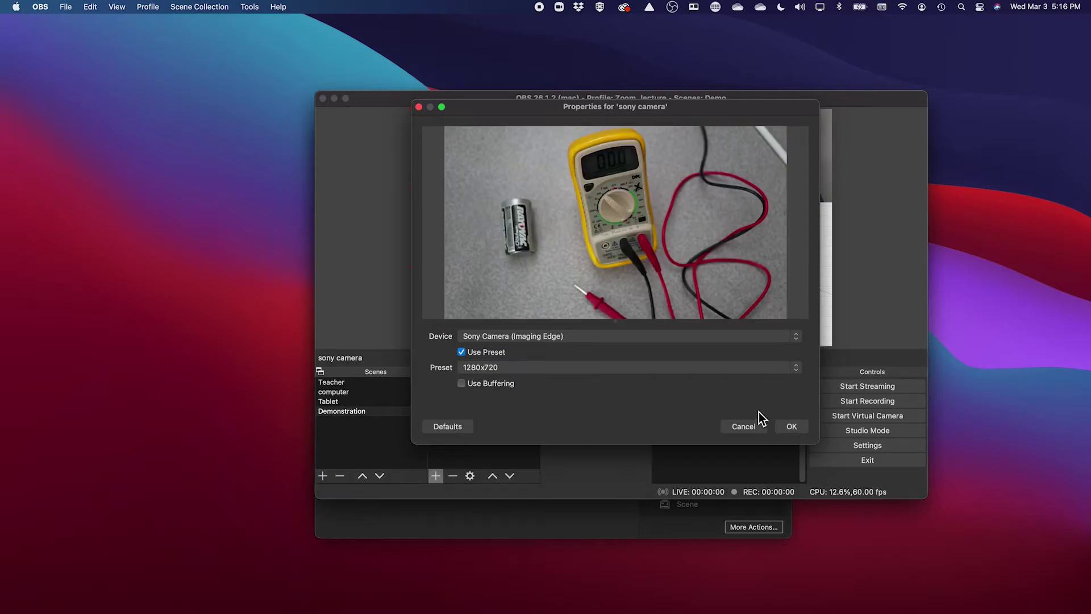
{"action": "left_click", "coordinate": [794, 425]}
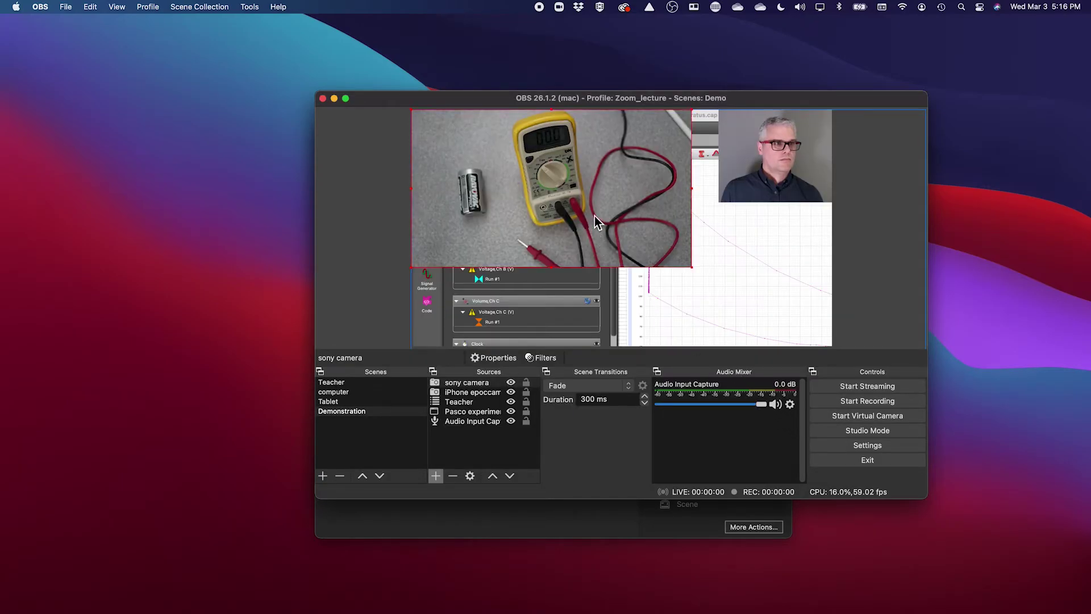
Scale the sony camera source down into the canvas's lower-left corner below the iPhone picture, and hide the Teacher source.
{"action": "left_click_drag", "start_coordinate": [692, 110], "coordinate": [511, 329]}
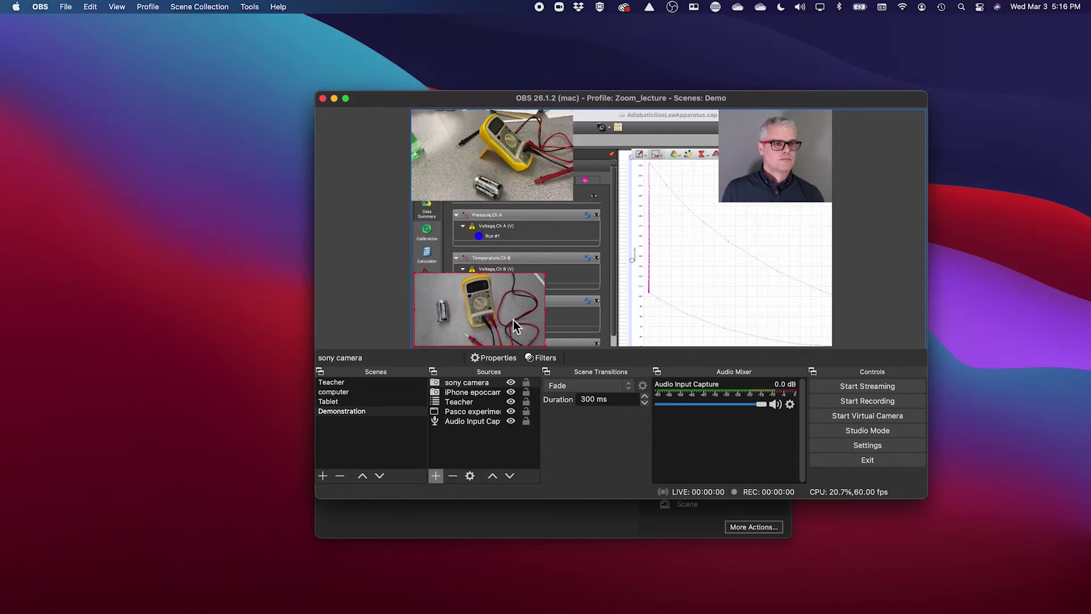
{"action": "left_click", "coordinate": [545, 278]}
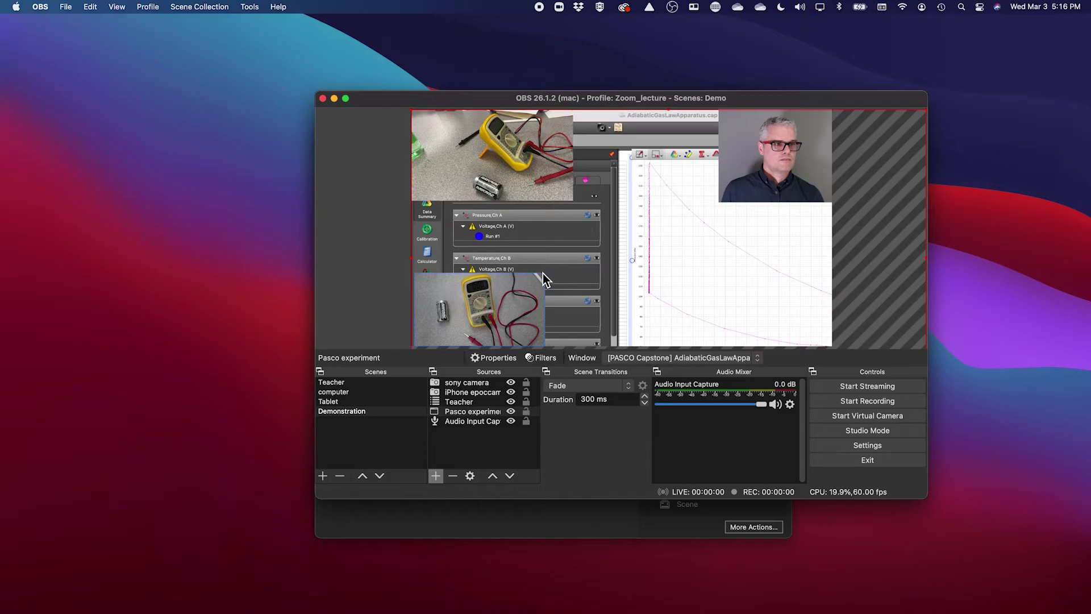
{"action": "left_click", "coordinate": [523, 304]}
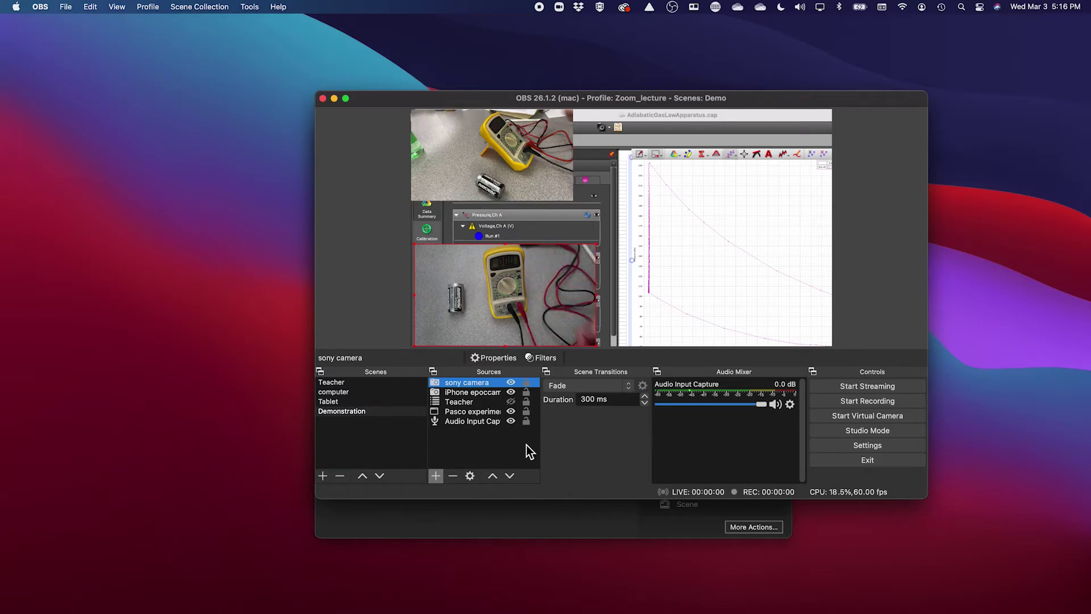
{"action": "left_click", "coordinate": [362, 438]}
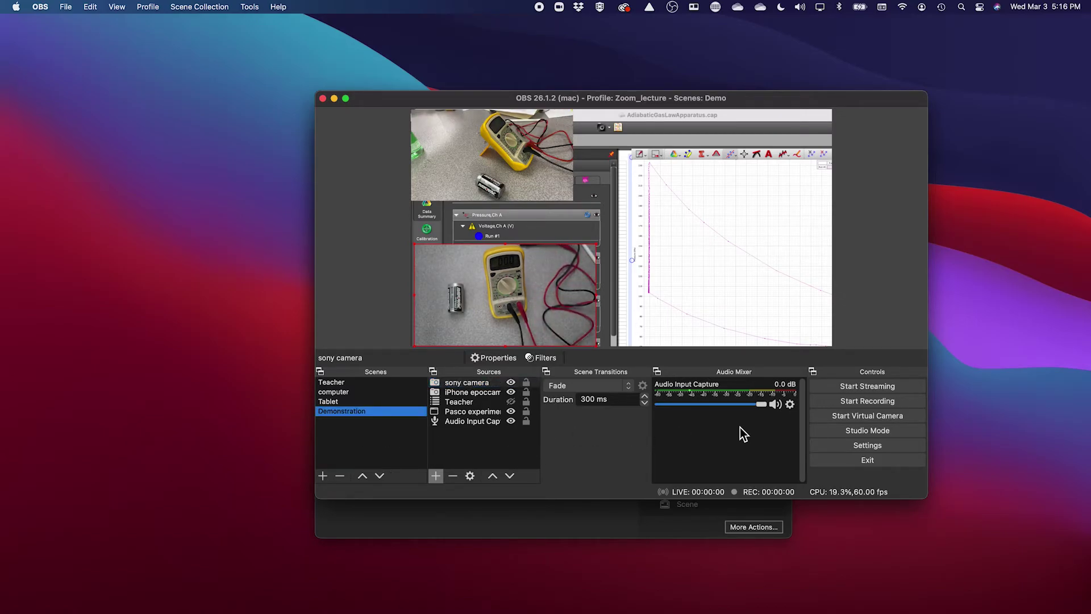
In the hotkey settings, set the hotkey for switching to the Teacher scene to 2.
{"action": "left_click", "coordinate": [859, 446]}
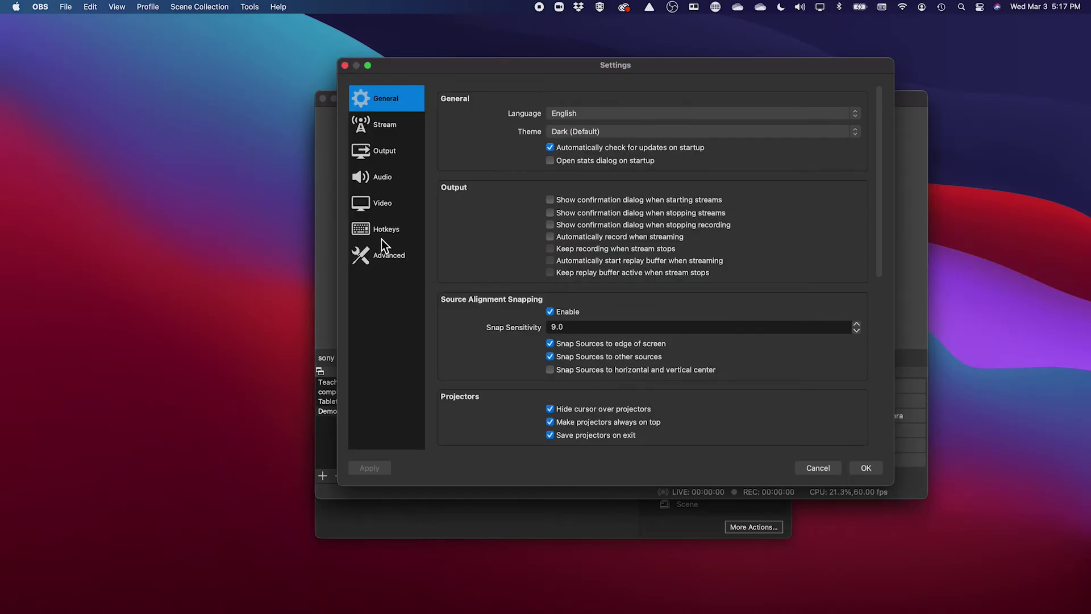
{"action": "left_click", "coordinate": [381, 238]}
{"action": "scroll", "coordinate": [575, 322], "scroll_direction": "down", "scroll_amount": 5}
{"action": "scroll", "coordinate": [574, 324], "scroll_direction": "down", "scroll_amount": 10}
{"action": "scroll", "coordinate": [605, 298], "scroll_direction": "down", "scroll_amount": 4}
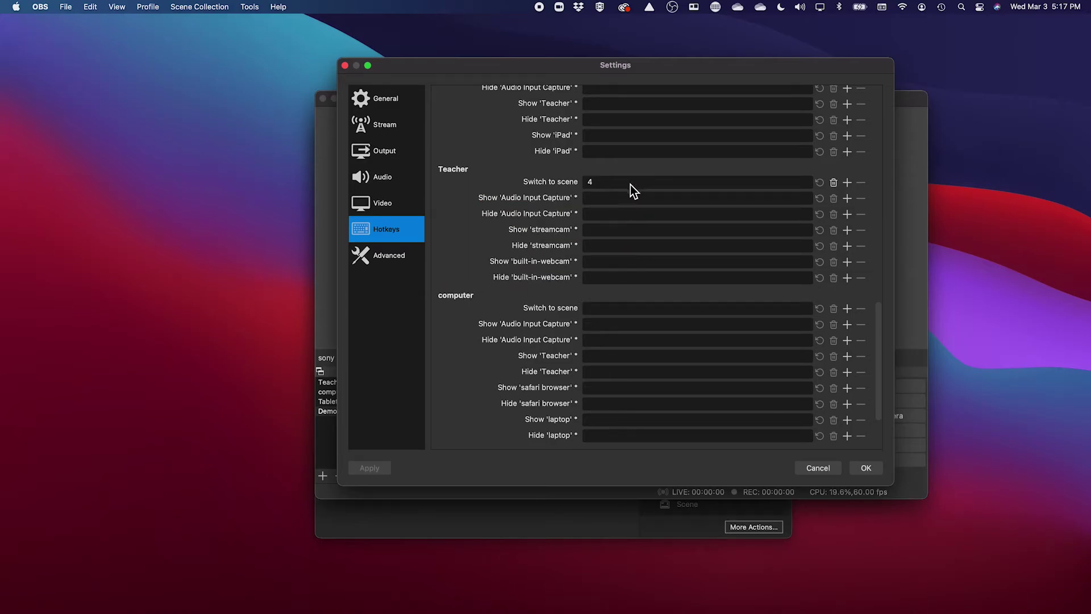
{"action": "scroll", "coordinate": [630, 186], "scroll_direction": "up", "scroll_amount": 8}
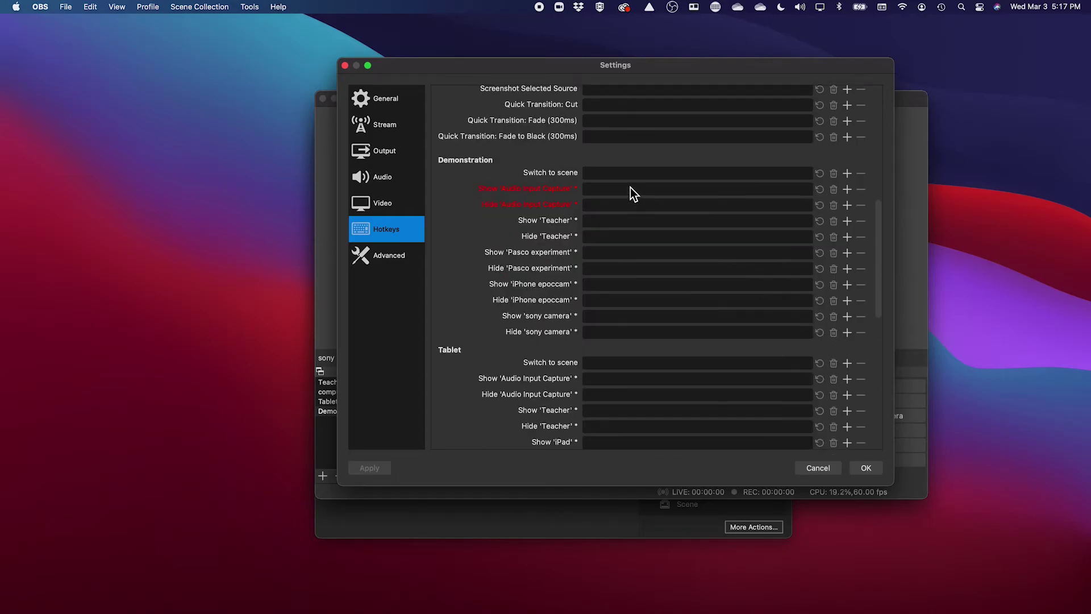
{"action": "scroll", "coordinate": [630, 195], "scroll_direction": "down", "scroll_amount": 6}
{"action": "left_click", "coordinate": [621, 250]}
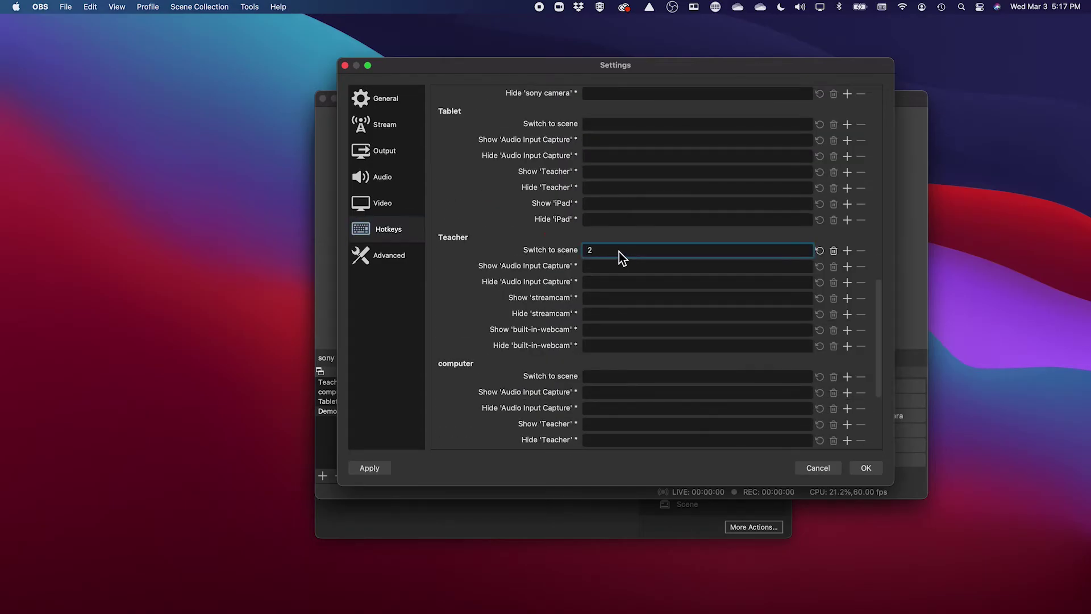
Set the hotkey for switching to the Tablet scene to 3.
{"action": "scroll", "coordinate": [621, 282], "scroll_direction": "down", "scroll_amount": 5}
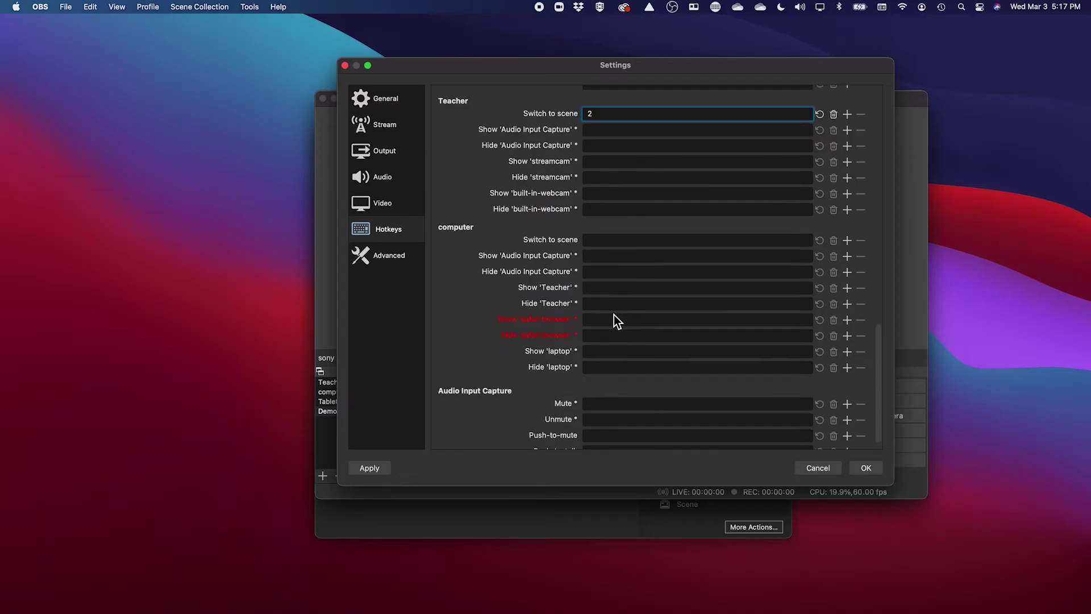
{"action": "scroll", "coordinate": [614, 315], "scroll_direction": "up", "scroll_amount": 7}
{"action": "left_click", "coordinate": [599, 211]}
{"action": "key", "text": "4"}
Set the hotkey for switching to the computer scene to 4.
{"action": "scroll", "coordinate": [606, 261], "scroll_direction": "down", "scroll_amount": 4}
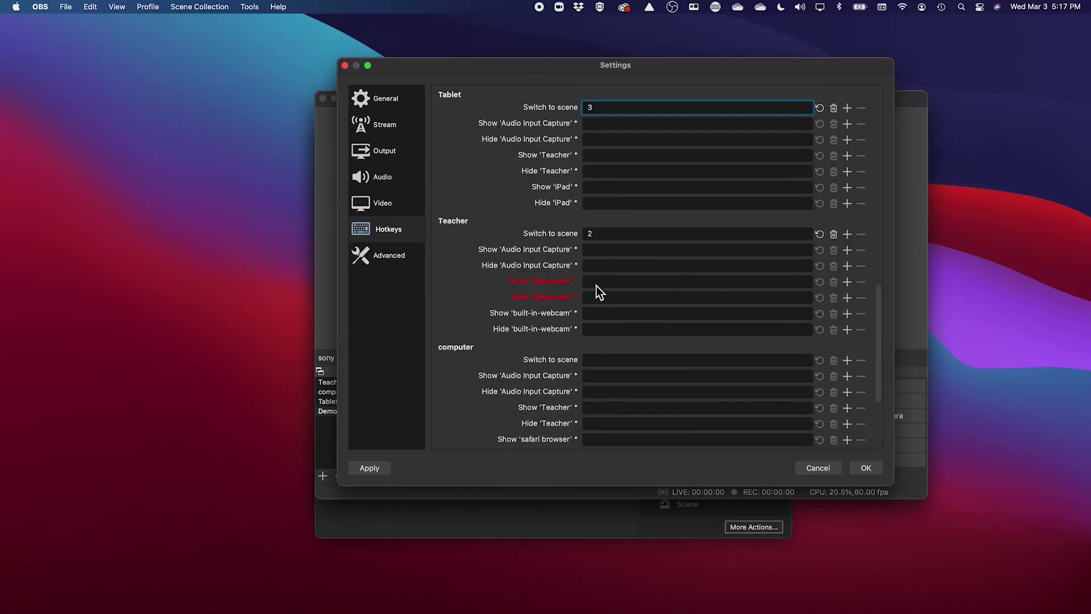
{"action": "left_click", "coordinate": [597, 328]}
{"action": "key", "text": "4"}
{"action": "scroll", "coordinate": [598, 327], "scroll_direction": "up", "scroll_amount": 8}
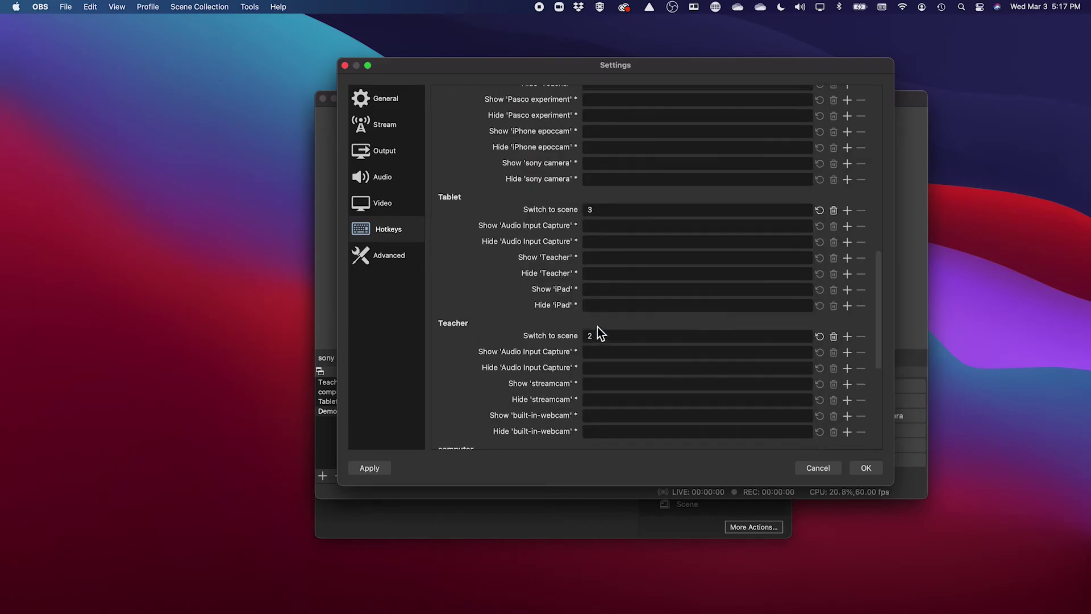
Save the scene hotkeys and test them by switching between the Teacher, computer, Tablet and Demonstration scenes.
{"action": "key", "text": "4"}
{"action": "left_click", "coordinate": [875, 468]}
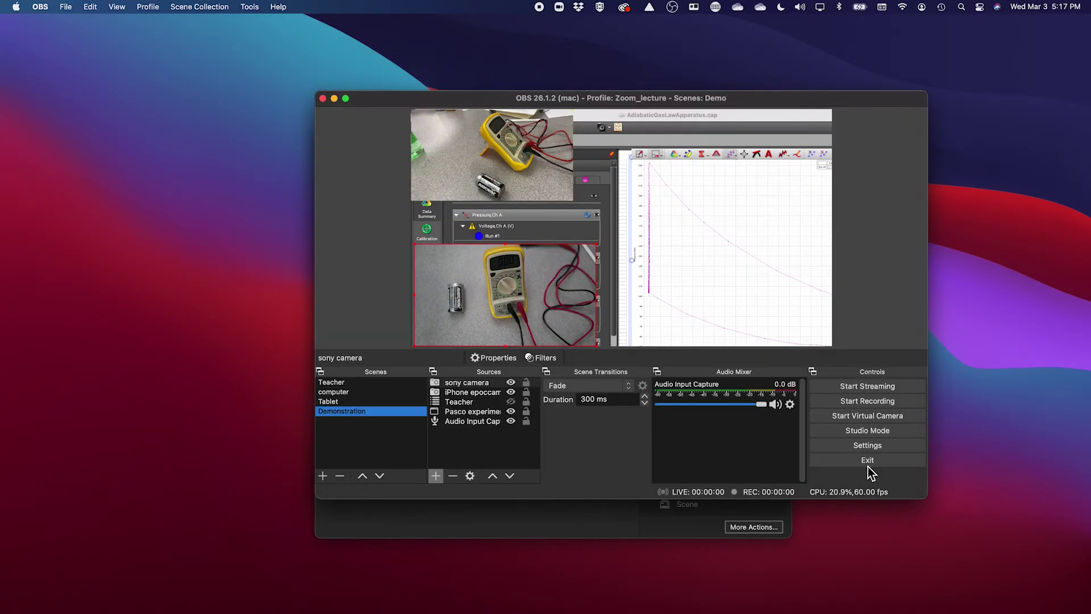
{"action": "key", "text": "1"}
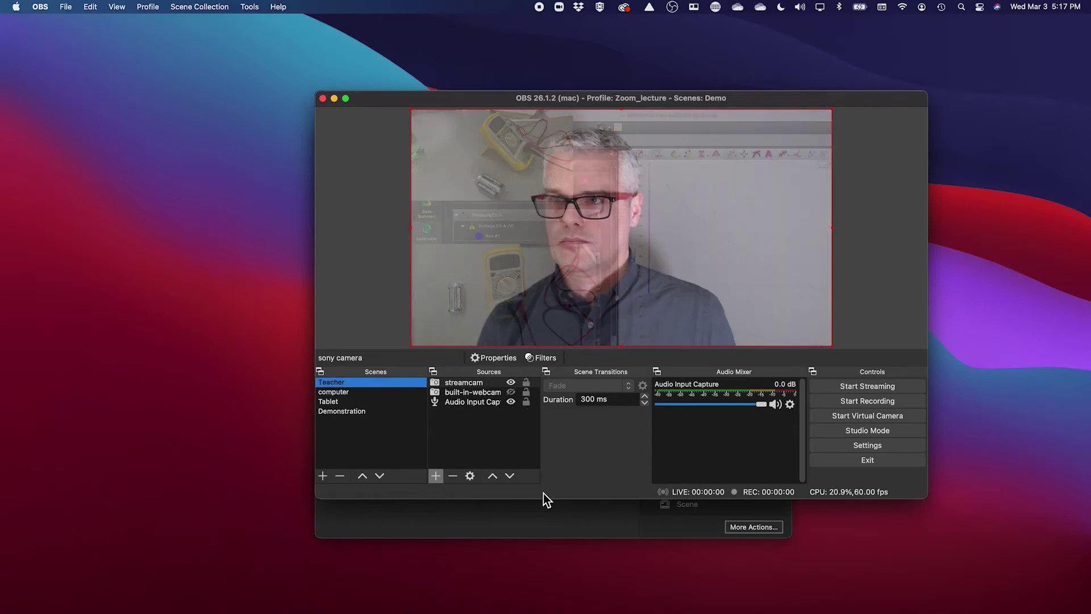
{"action": "key", "text": "3"}
{"action": "key", "text": "2"}
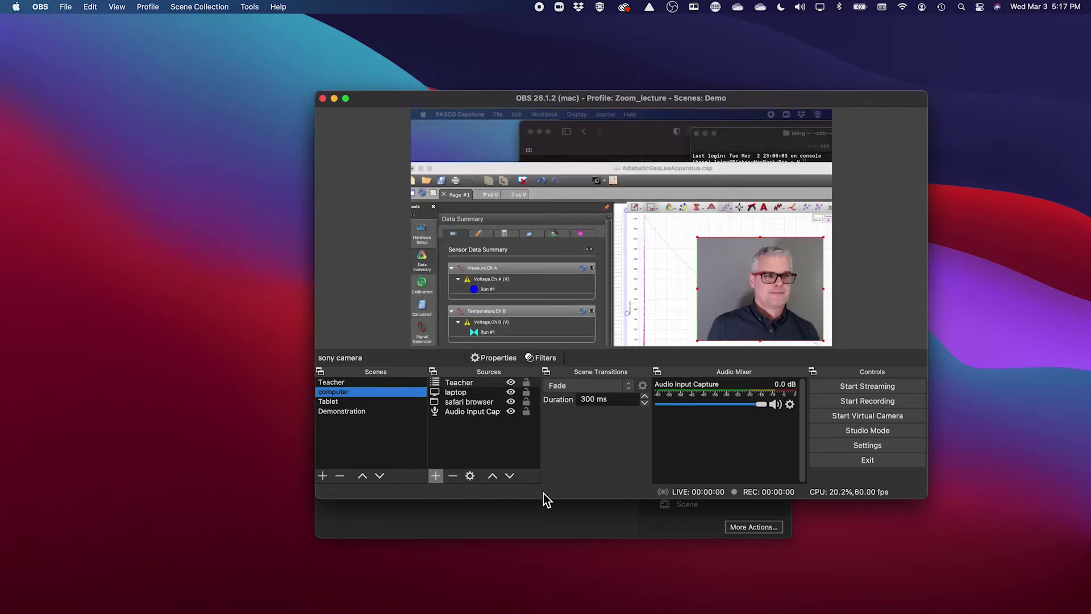
{"action": "key", "text": "4"}
{"action": "key", "text": "2"}
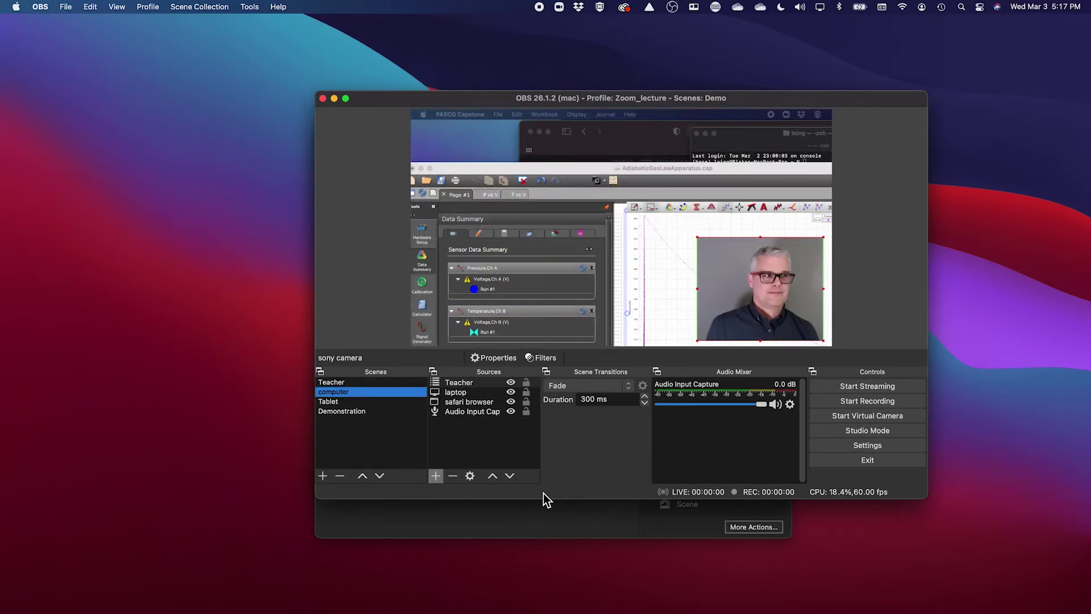
{"action": "key", "text": "3"}
{"action": "key", "text": "1"}
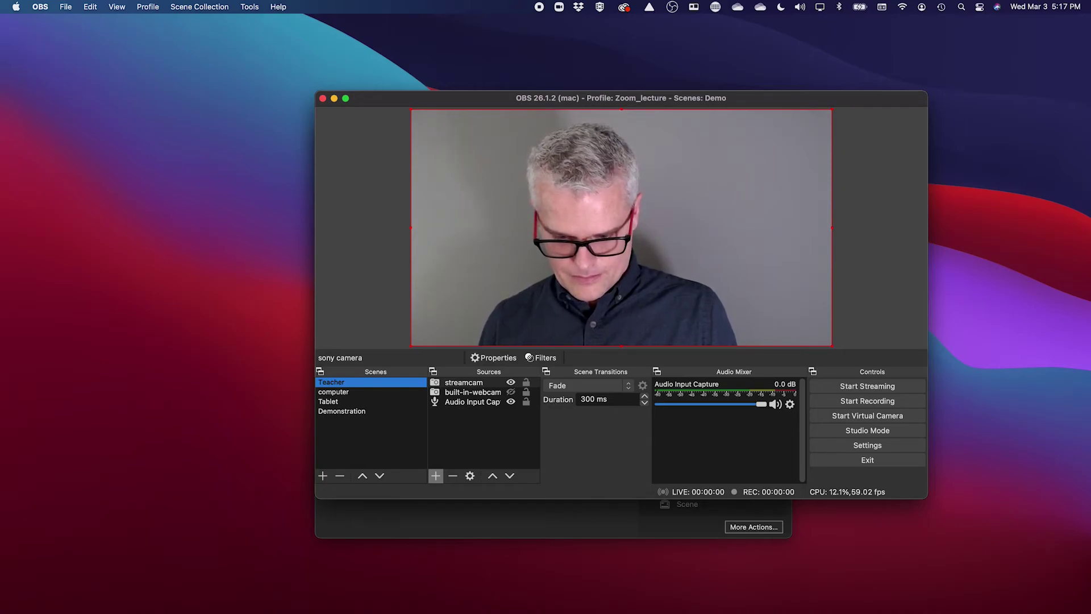
Stop the virtual camera and start it again while the Teacher scene is active.
{"action": "key", "text": "super+Tab"}
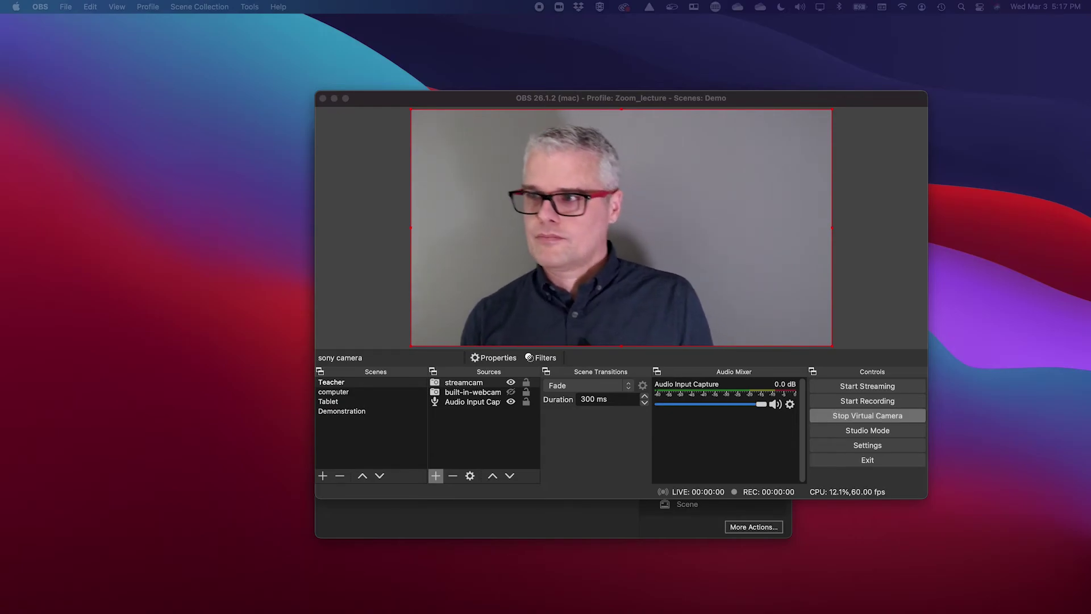
{"action": "left_click", "coordinate": [903, 418]}
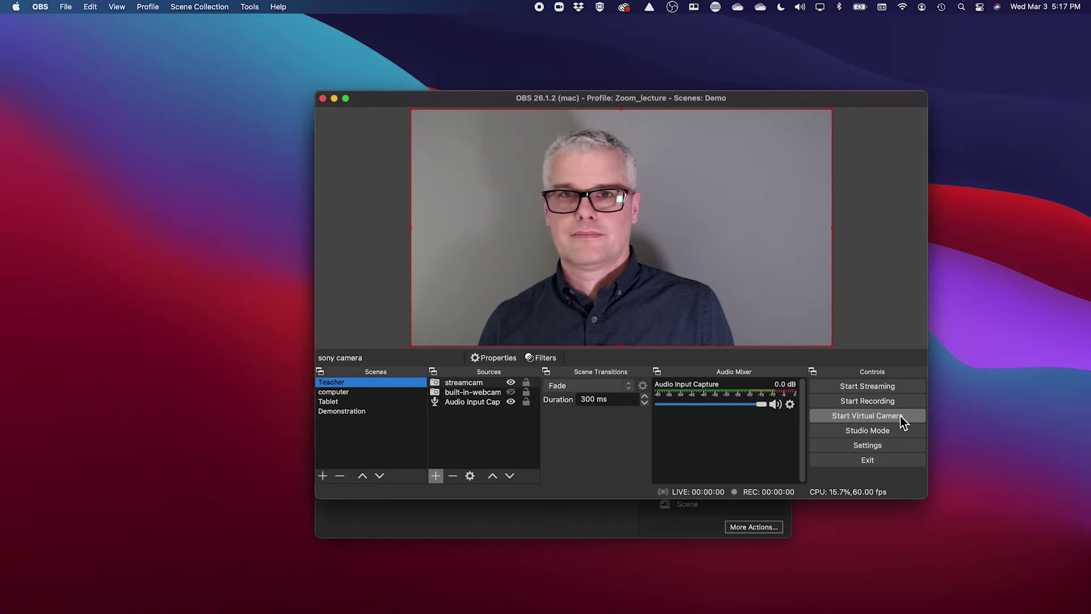
{"action": "left_click", "coordinate": [901, 417]}
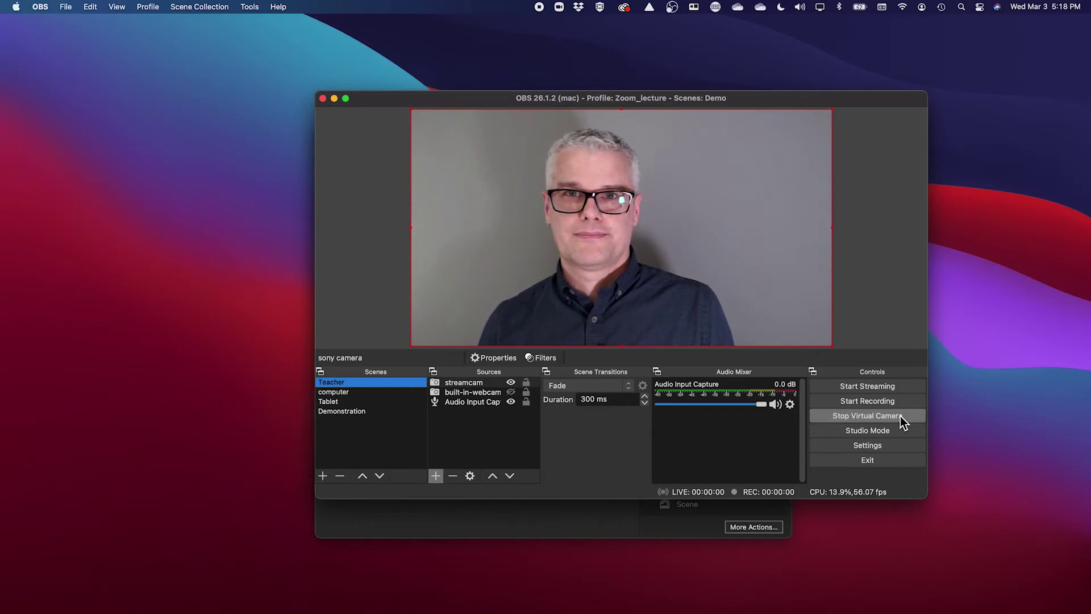
Switch to Zoom, start a meeting, select OBS Virtual Camera as the camera and start the video.
{"action": "key", "text": "super+Tab"}
{"action": "left_click", "coordinate": [470, 313]}
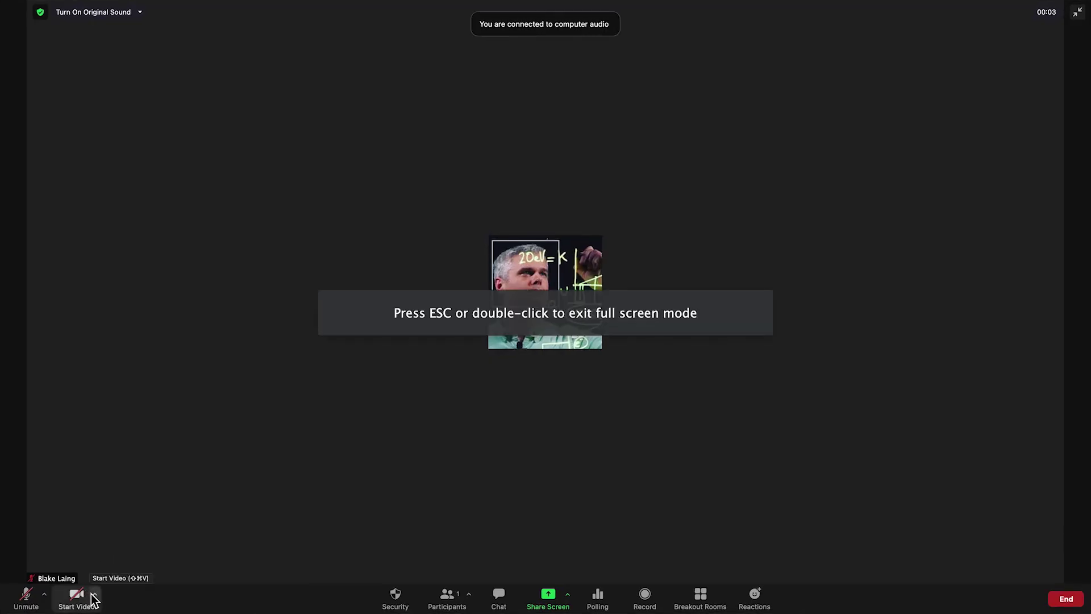
{"action": "left_click", "coordinate": [96, 598]}
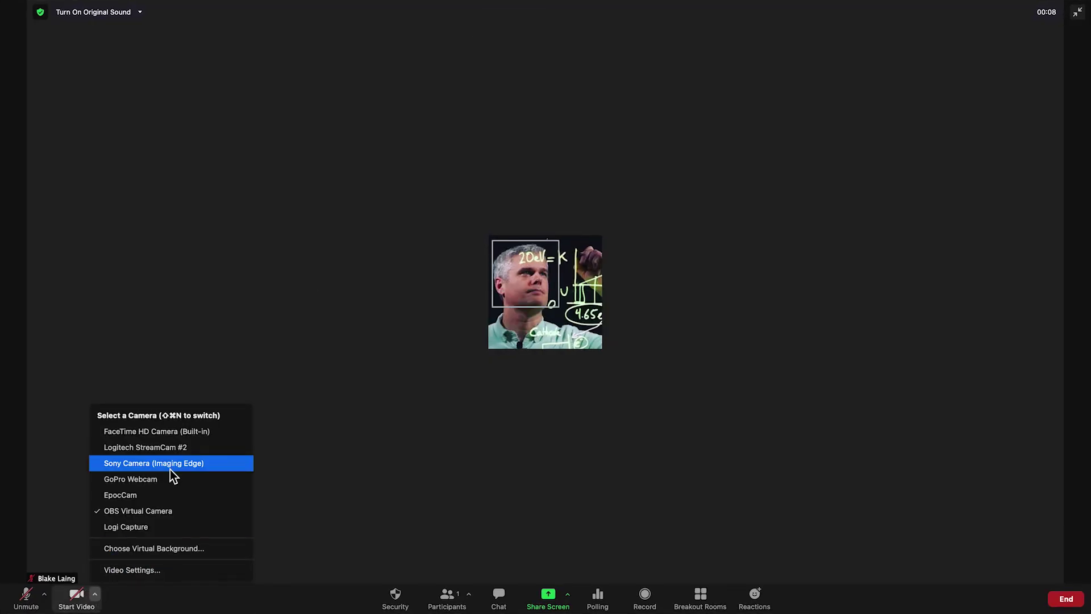
{"action": "left_click", "coordinate": [171, 511]}
{"action": "left_click", "coordinate": [74, 598]}
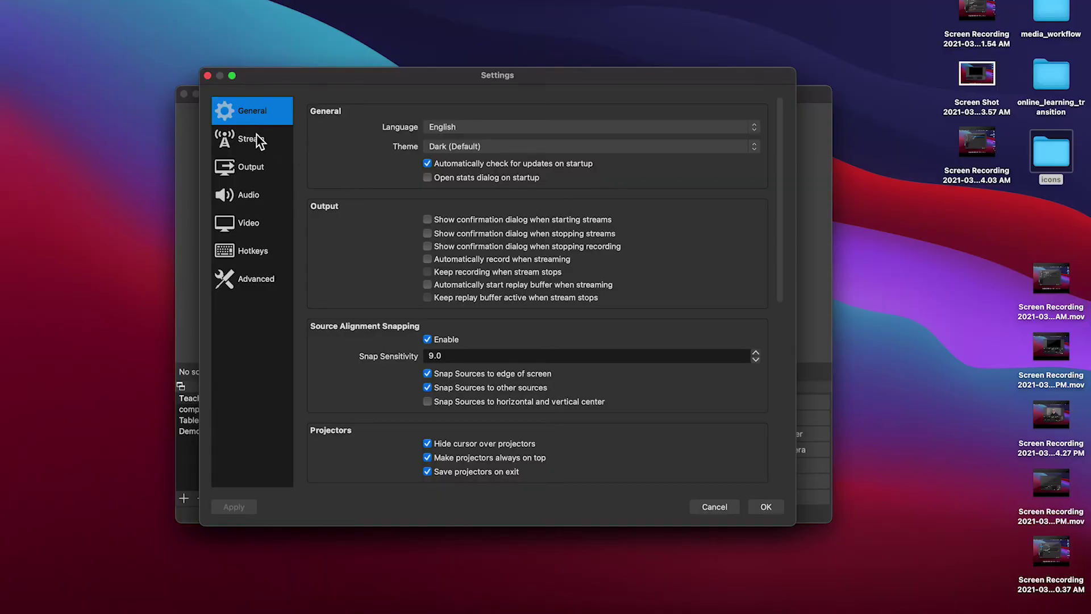
Review the available services in the OBS stream settings and keep the service on Custom.
{"action": "left_click", "coordinate": [258, 140]}
{"action": "left_click", "coordinate": [446, 116]}
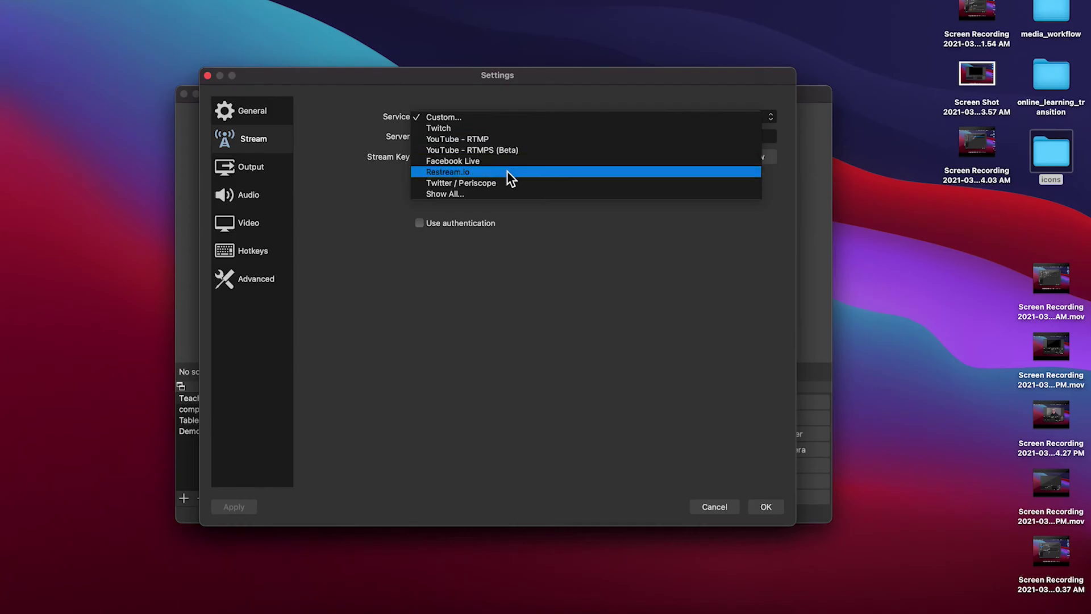
{"action": "left_click", "coordinate": [475, 113]}
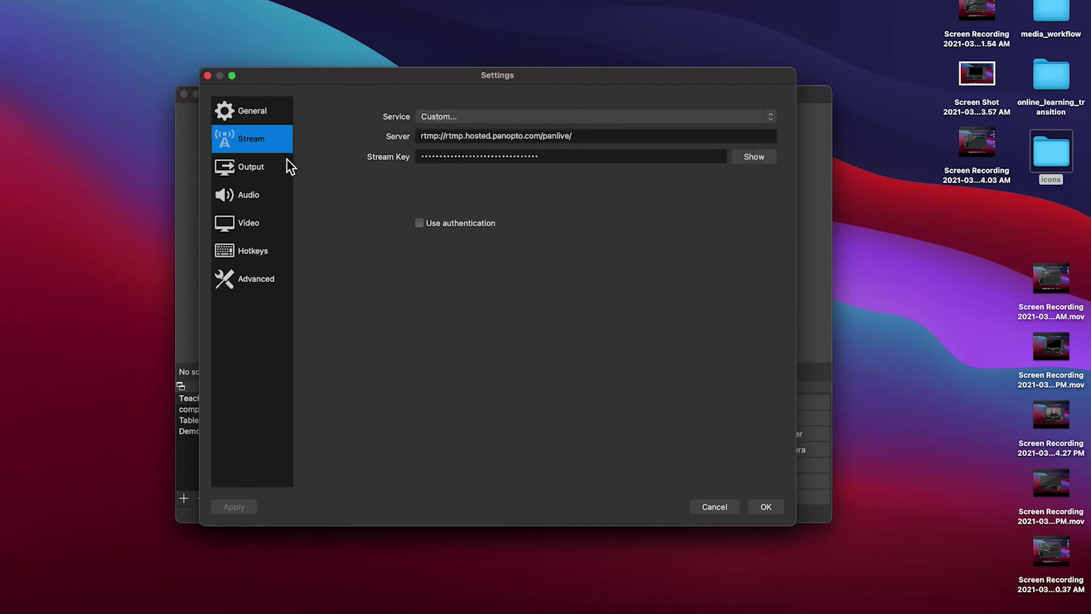
Set the output mode to Advanced and choose Apple VT H264 Hardware Encoder for streaming.
{"action": "left_click", "coordinate": [268, 170]}
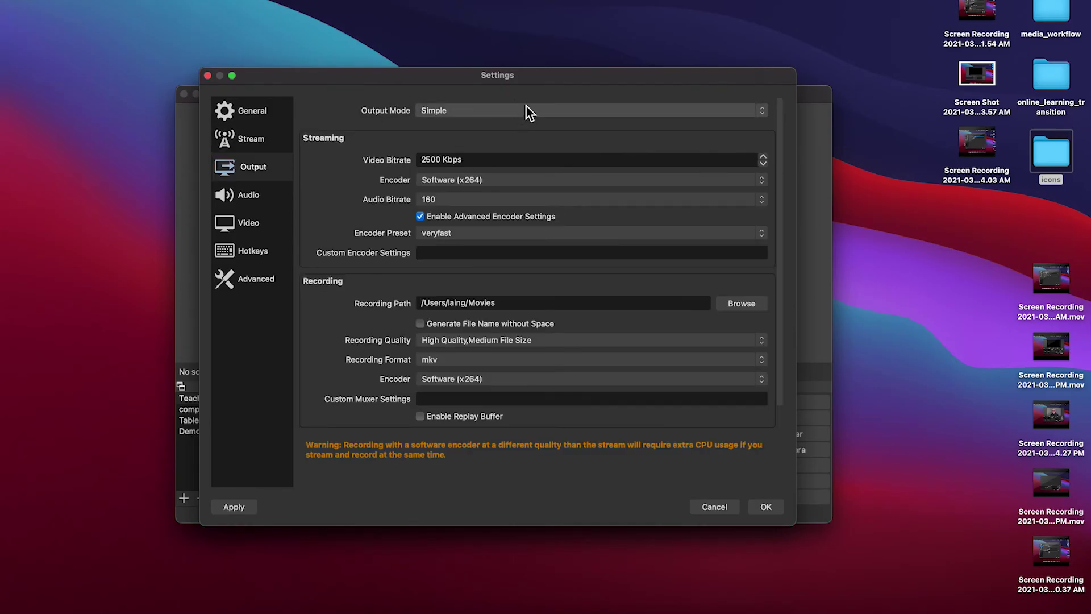
{"action": "left_click", "coordinate": [539, 180]}
{"action": "left_click", "coordinate": [500, 112]}
{"action": "left_click", "coordinate": [506, 121]}
{"action": "left_click", "coordinate": [528, 179]}
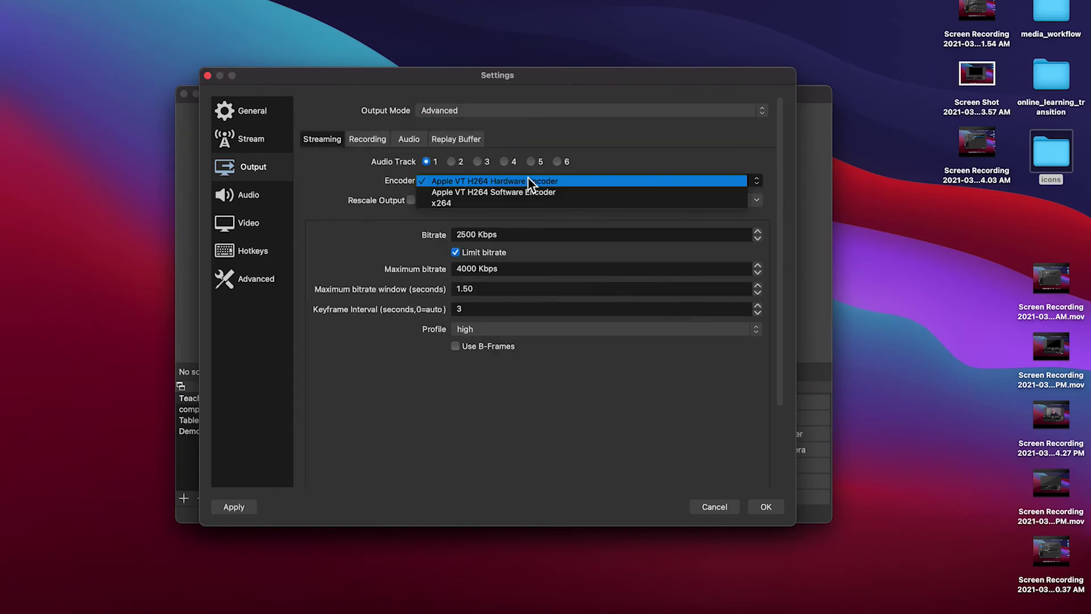
{"action": "left_click", "coordinate": [533, 180]}
Choose Apple VT H264 Hardware Encoder as the encoder for recording.
{"action": "left_click", "coordinate": [370, 141]}
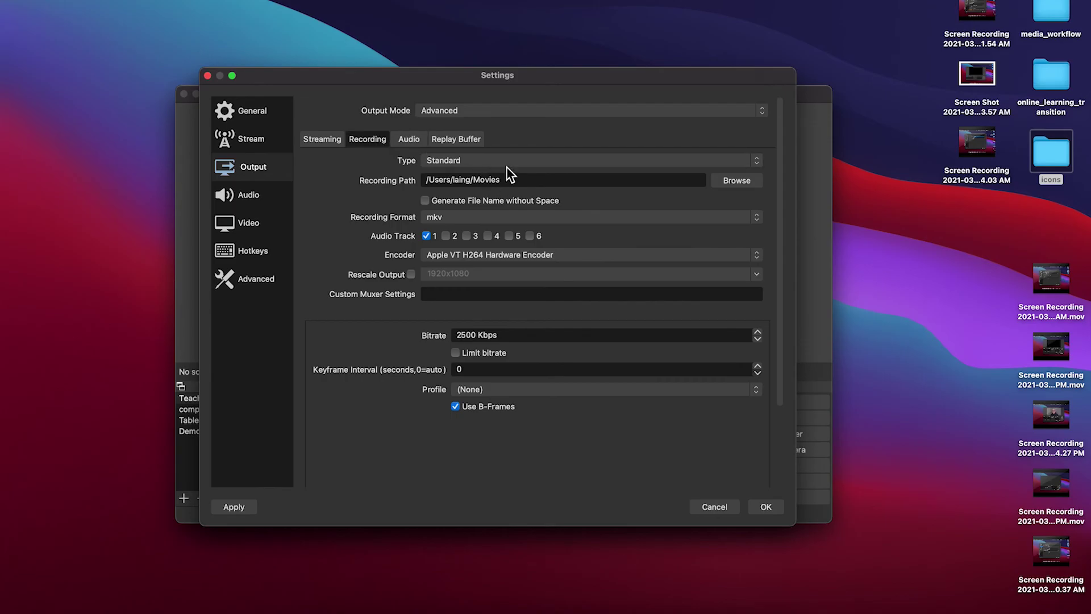
{"action": "left_click", "coordinate": [523, 250]}
{"action": "left_click", "coordinate": [527, 252]}
In the advanced settings, make sure recordings are automatically remuxed to mp4.
{"action": "left_click", "coordinate": [268, 281]}
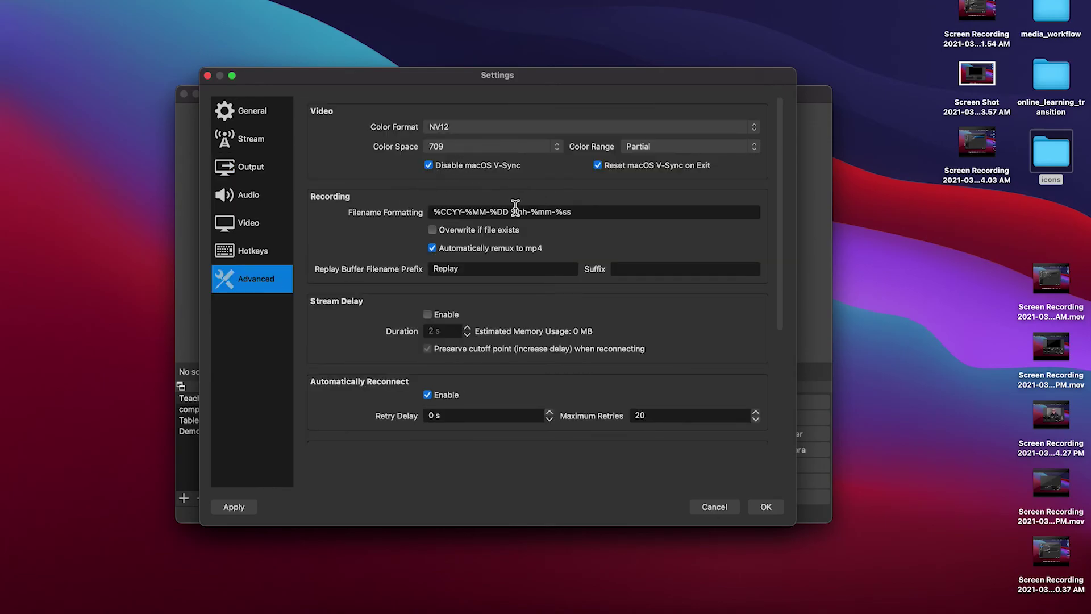
{"action": "left_click", "coordinate": [453, 245]}
{"action": "left_click", "coordinate": [435, 246]}
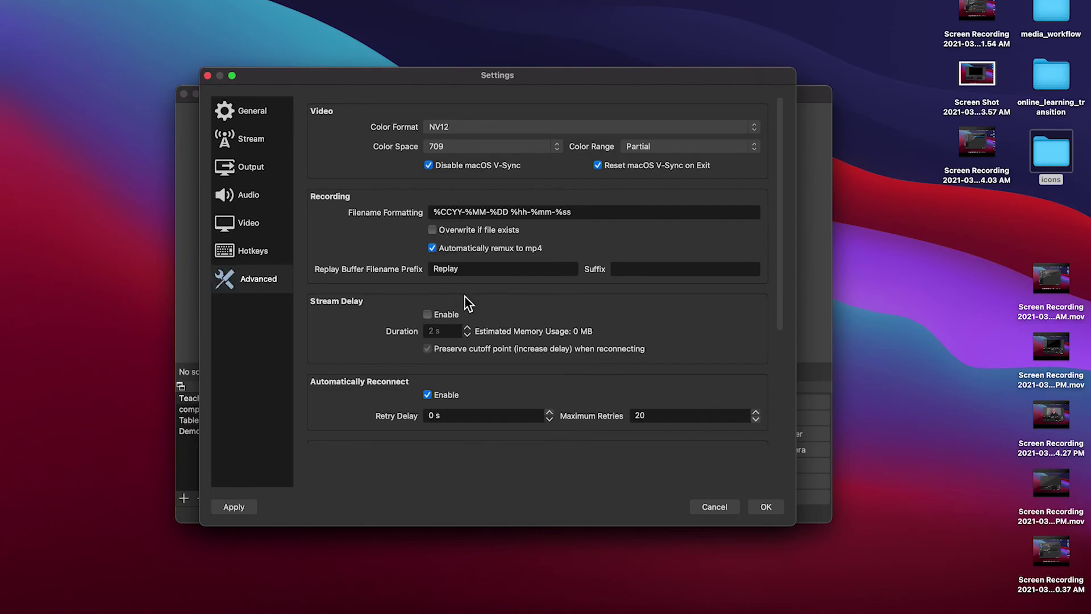
Set the hotkey focus behavior to Never disable hotkeys and save the settings.
{"action": "scroll", "coordinate": [525, 357], "scroll_direction": "down", "scroll_amount": 5}
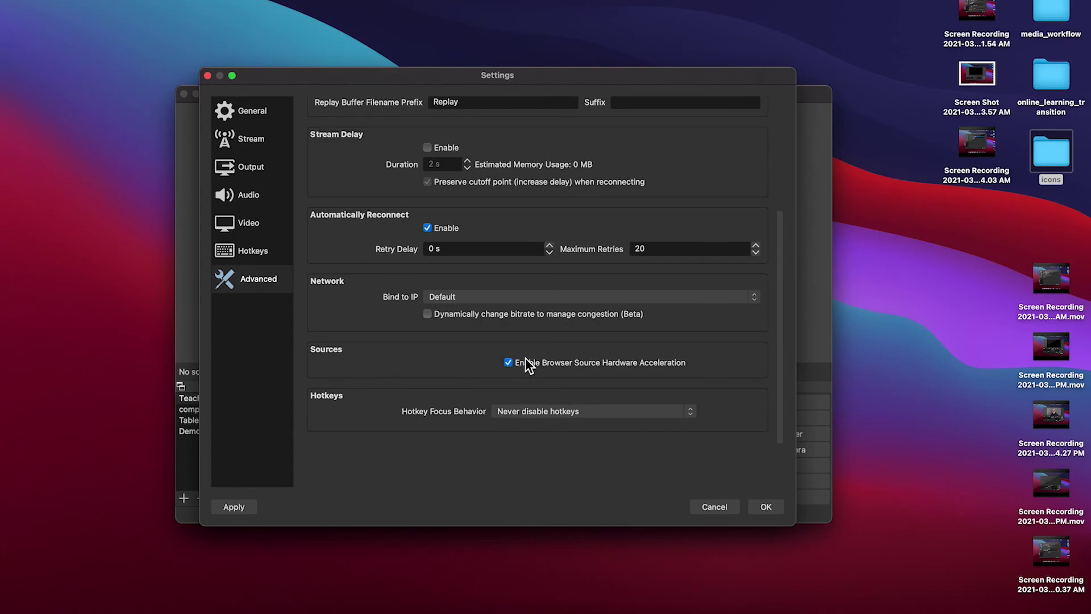
{"action": "left_click", "coordinate": [549, 410]}
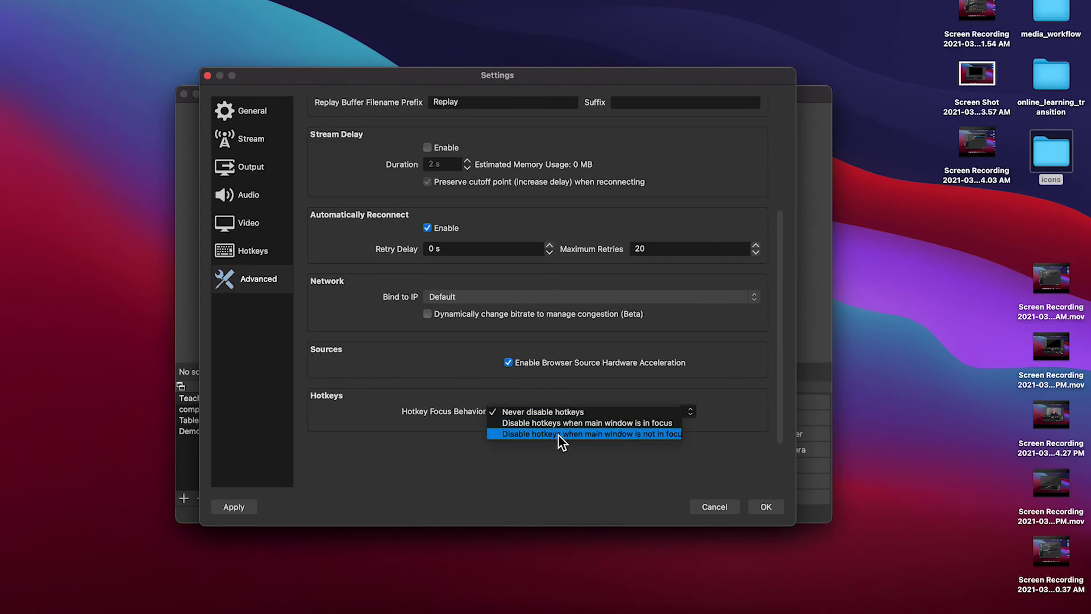
{"action": "left_click", "coordinate": [555, 412]}
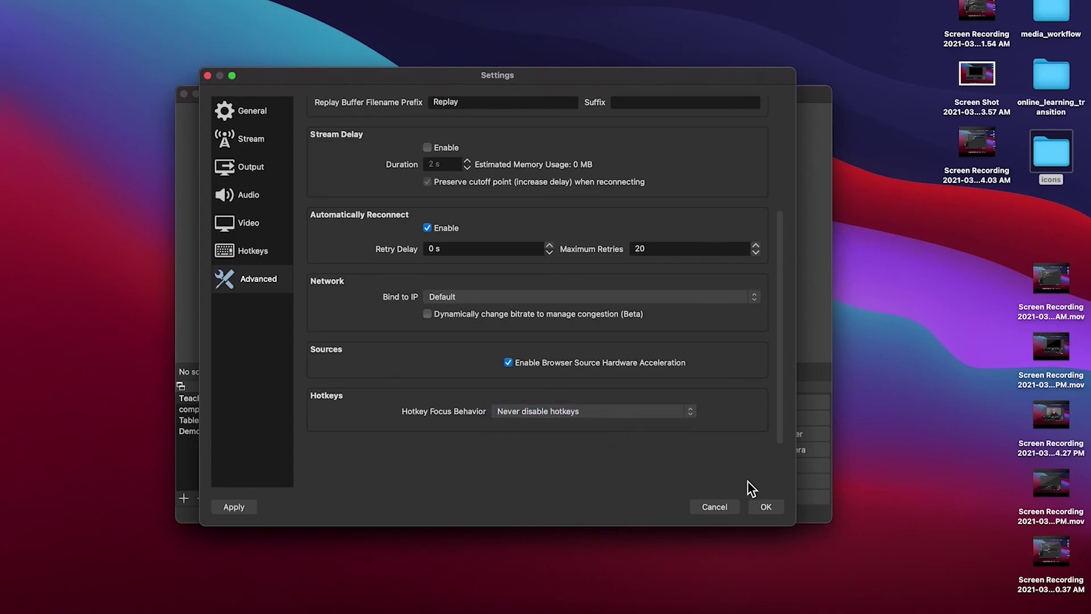
{"action": "left_click", "coordinate": [766, 507]}
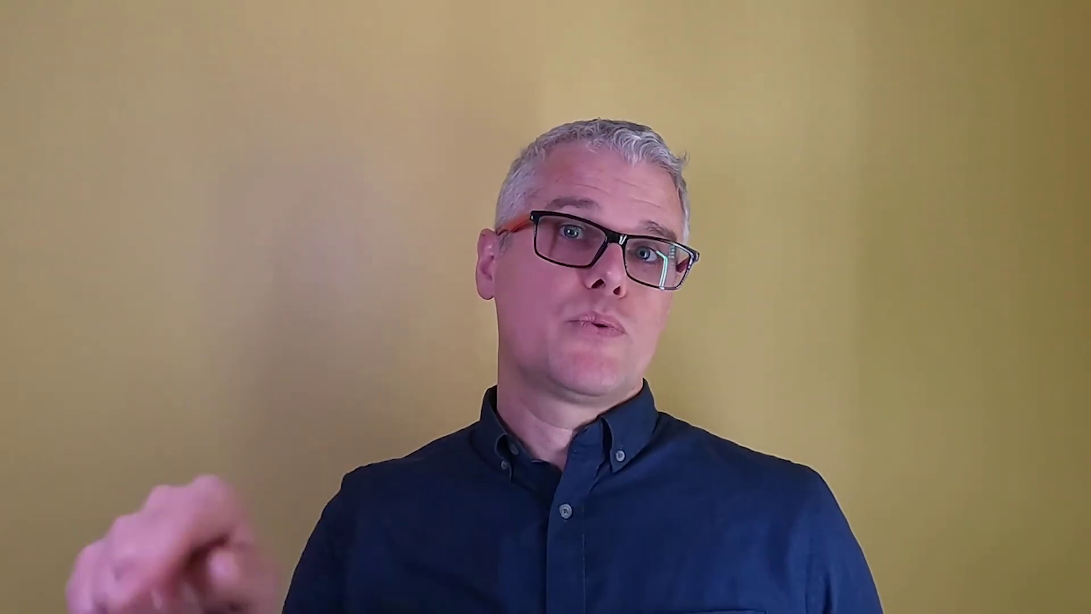